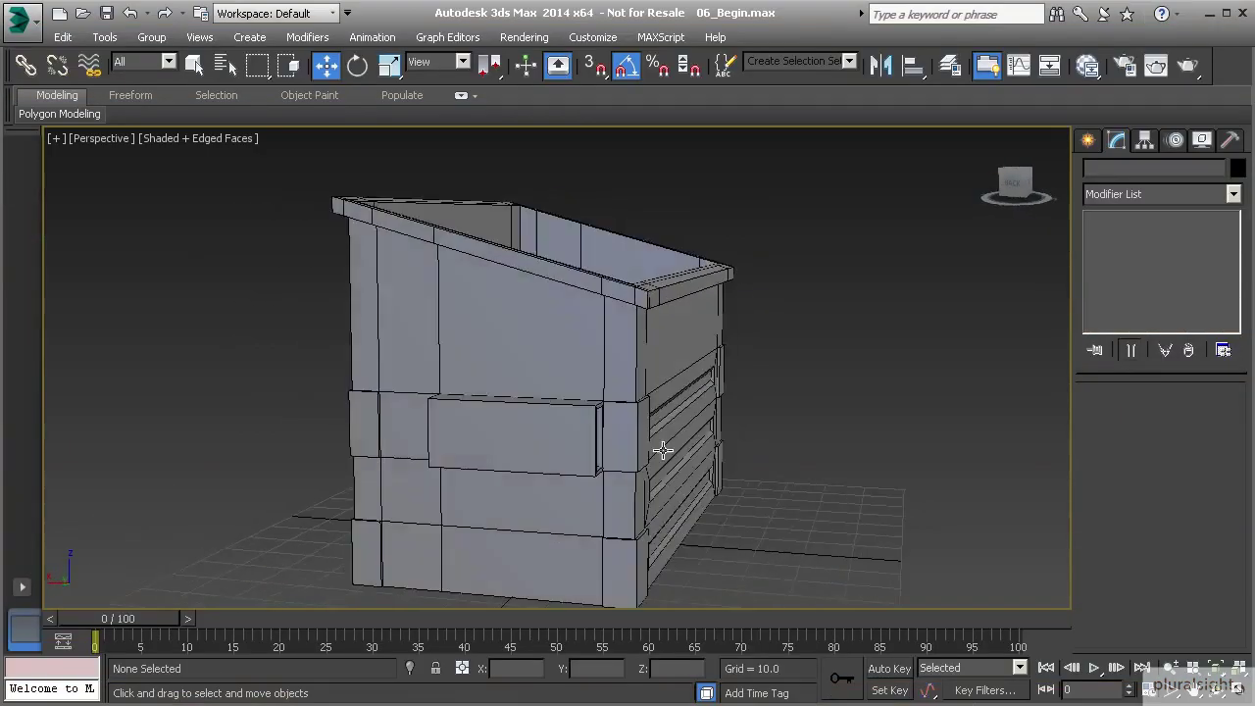
Examine the dumpster model's corners, side pocket and underside from several angles.
alt+middle_drag(663, 450, 576, 507)
scroll(583, 457, up, 3)
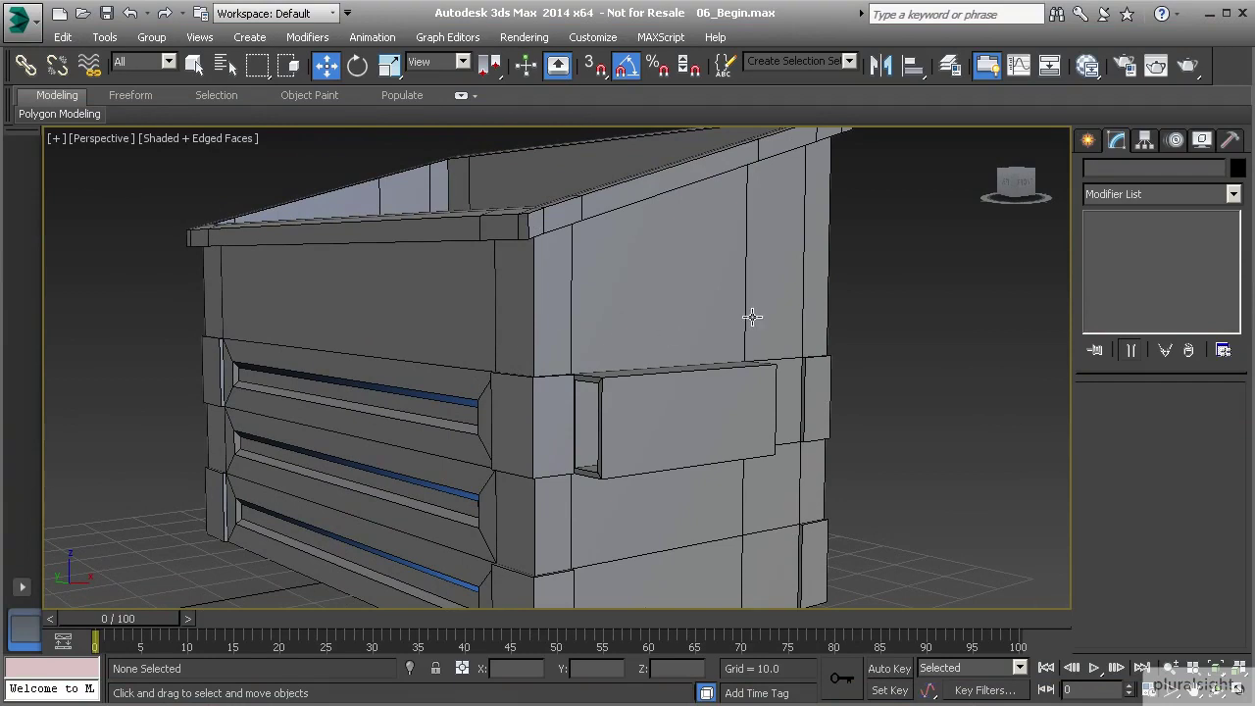
middle_drag(588, 275, 486, 319)
alt+middle_drag(709, 220, 579, 250)
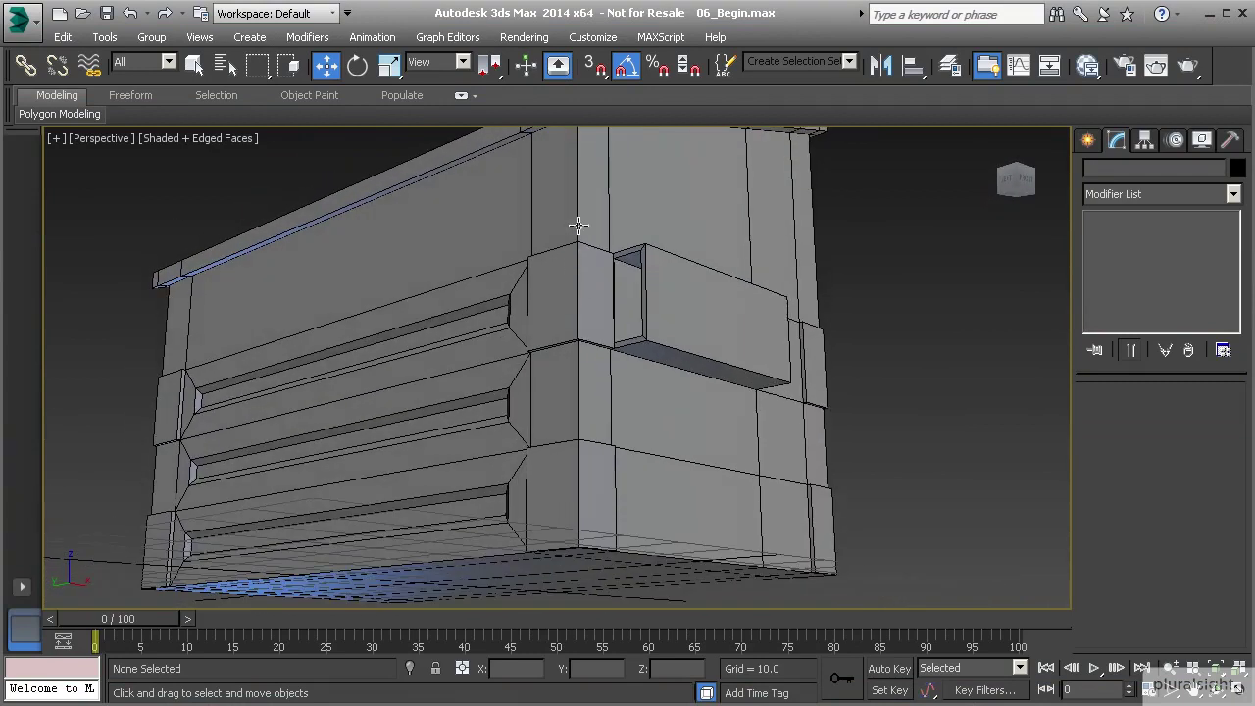
mouse_move(580, 302)
middle_down()
mouse_move(576, 282)
mouse_move(572, 316)
middle_up()
scroll(574, 333, down, 3)
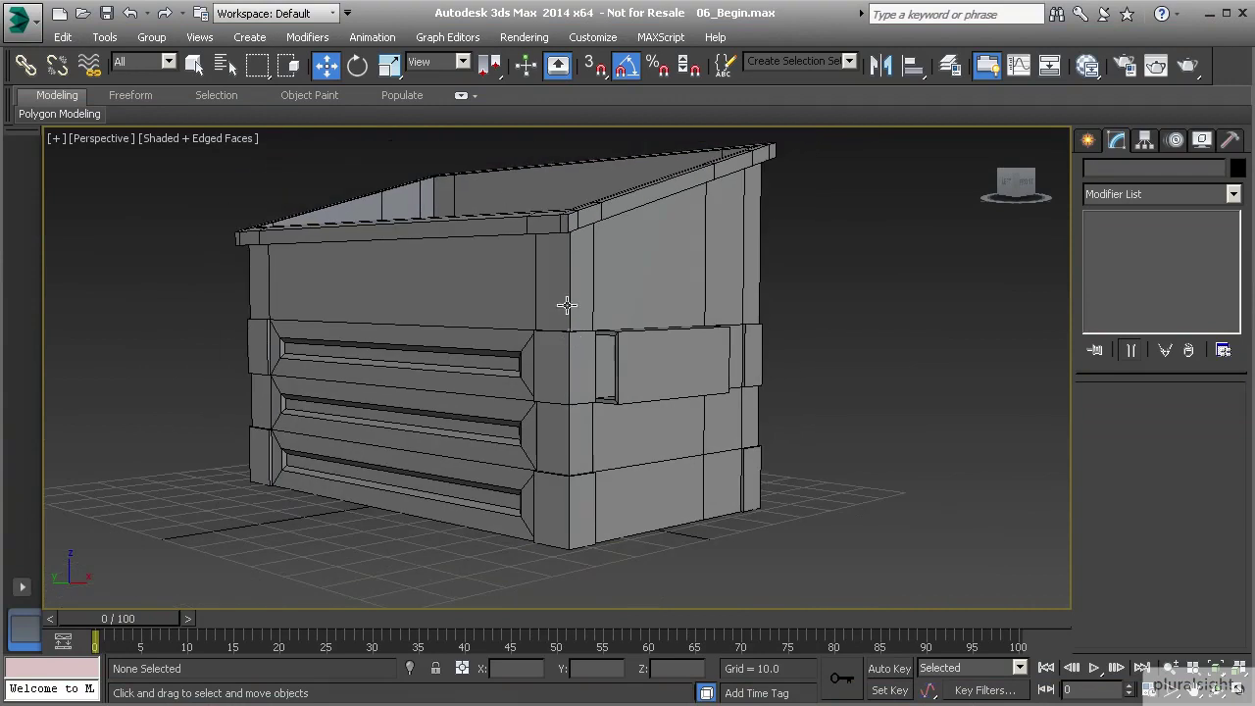
key(shift+z)
key(shift+z)
mouse_move(557, 374)
alt+middle_down()
mouse_move(544, 376)
mouse_move(562, 374)
alt+middle_up()
alt+middle_drag(523, 449, 539, 426)
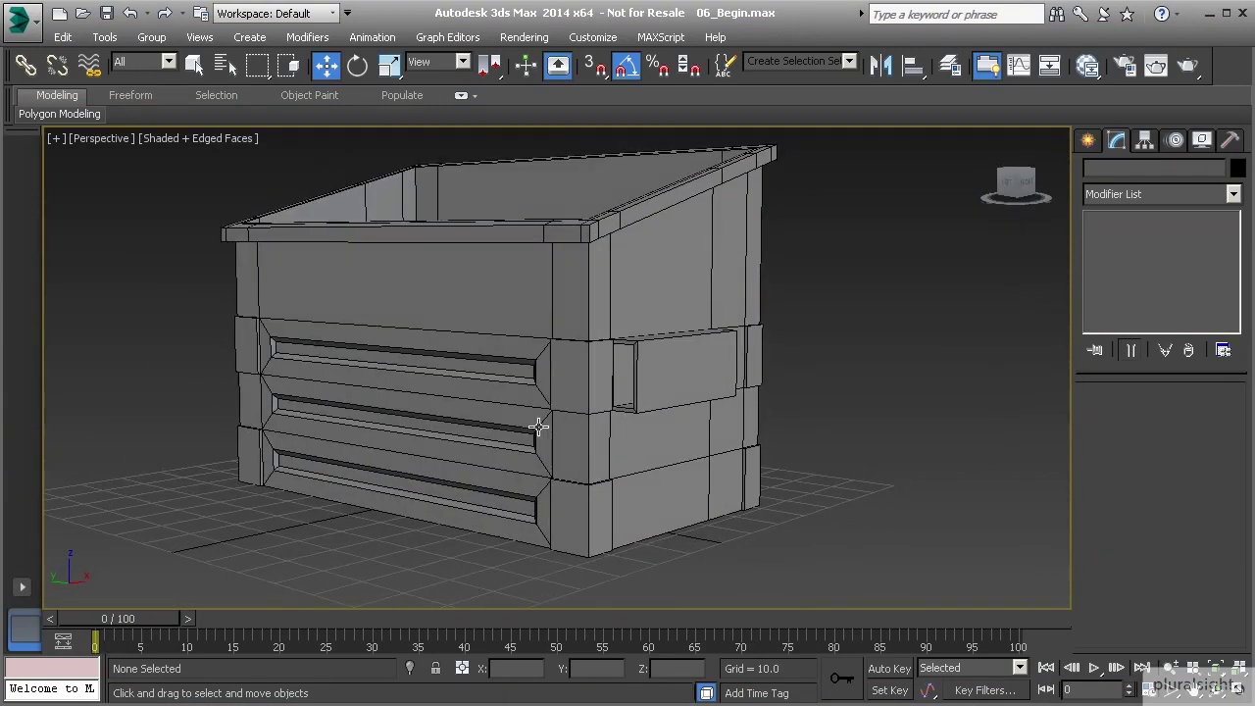
Select the vertical edge loop at the dumpster's front corner beside the side pocket, including the rim corner.
click(590, 293)
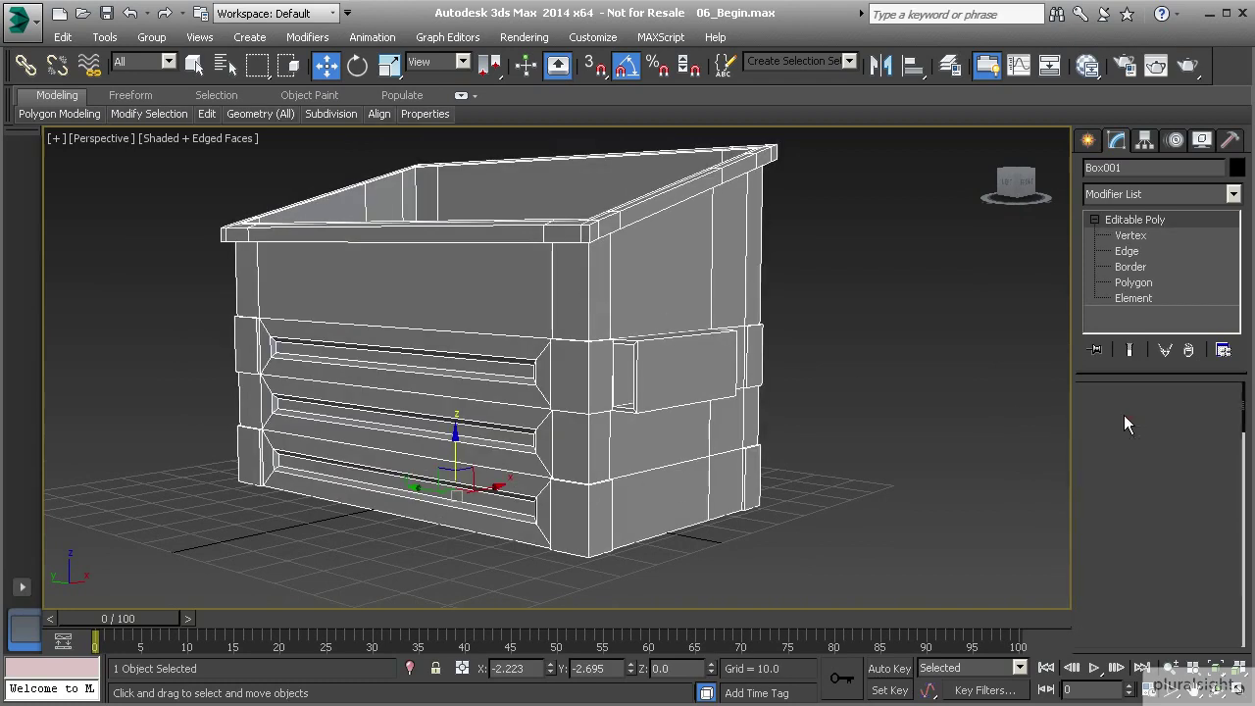
click(1132, 416)
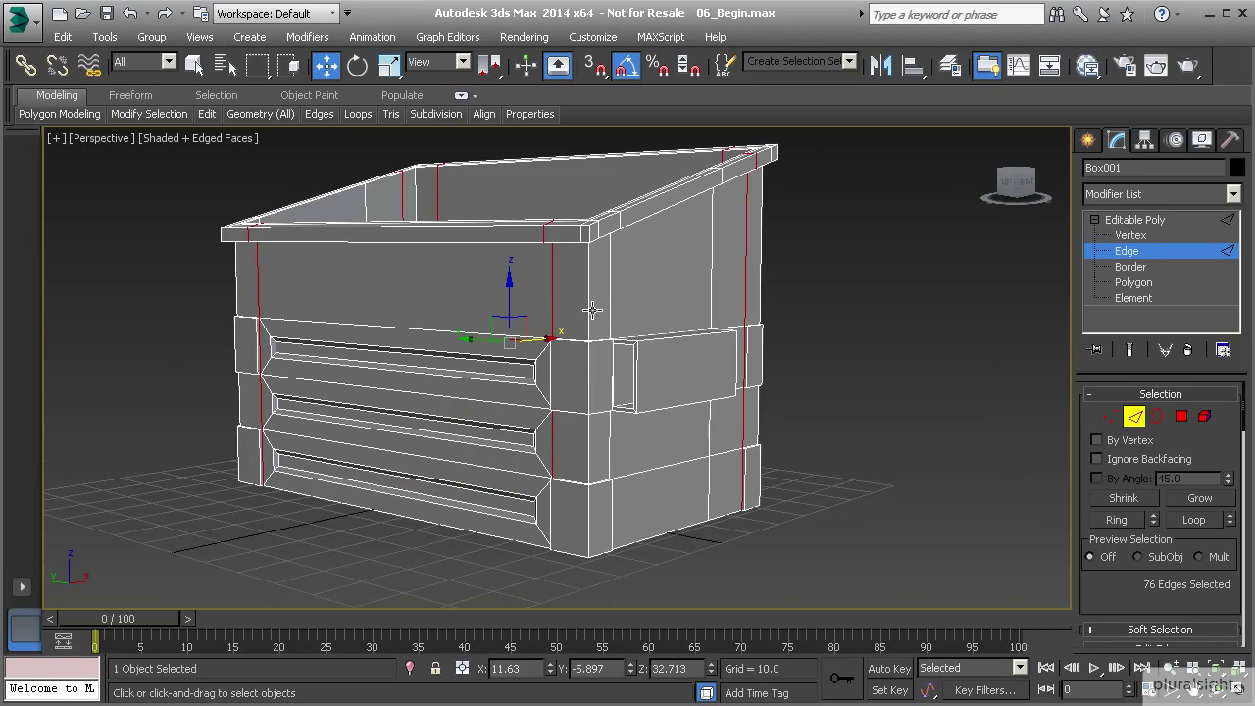
double_click(589, 306)
alt+middle_drag(588, 306, 606, 406)
scroll(606, 405, up, 2)
alt+middle_drag(611, 461, 551, 320)
ctrl+click(567, 324)
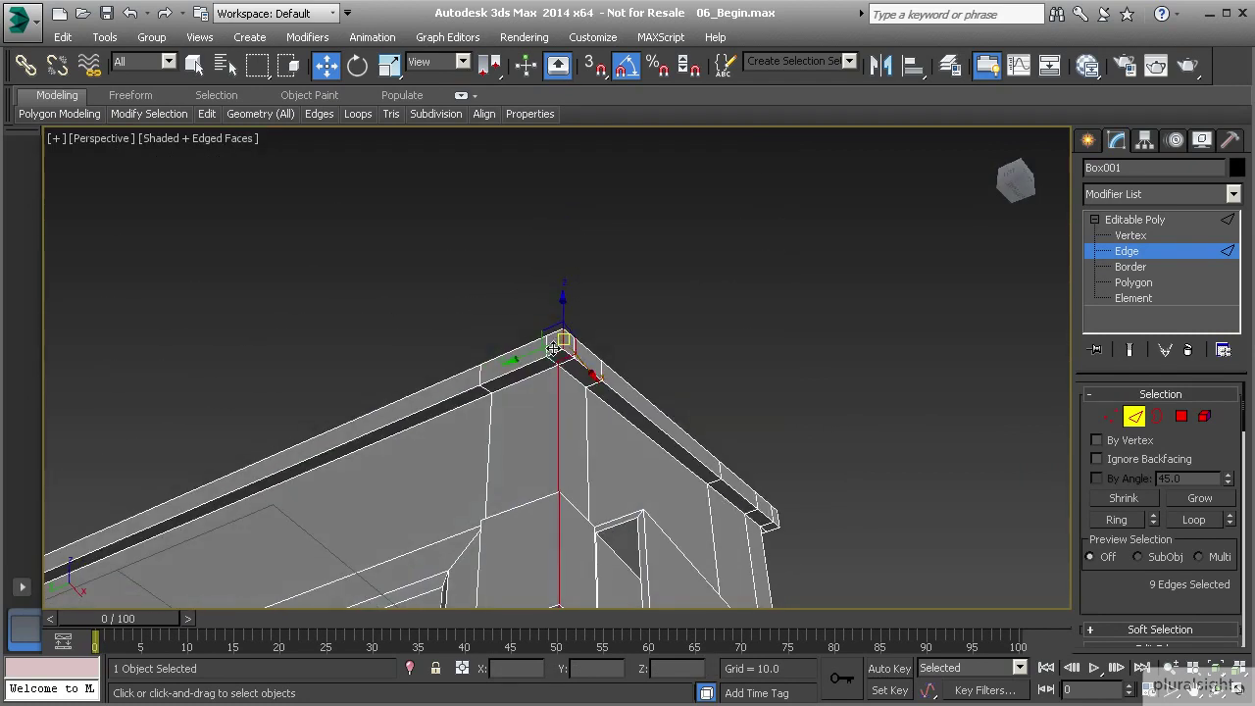
Inspect the rim corner above the selected edge loop, from the underside and from inside the dumpster.
scroll(551, 320, up, 3)
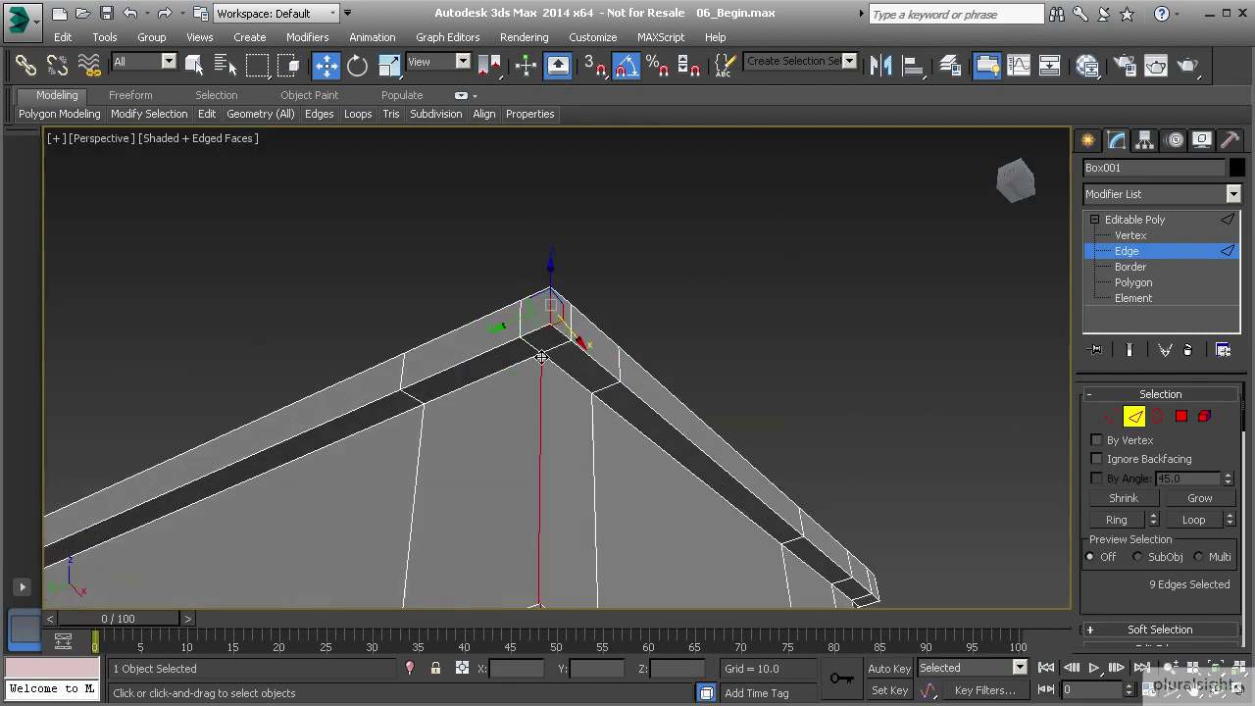
alt+middle_drag(602, 268, 549, 323)
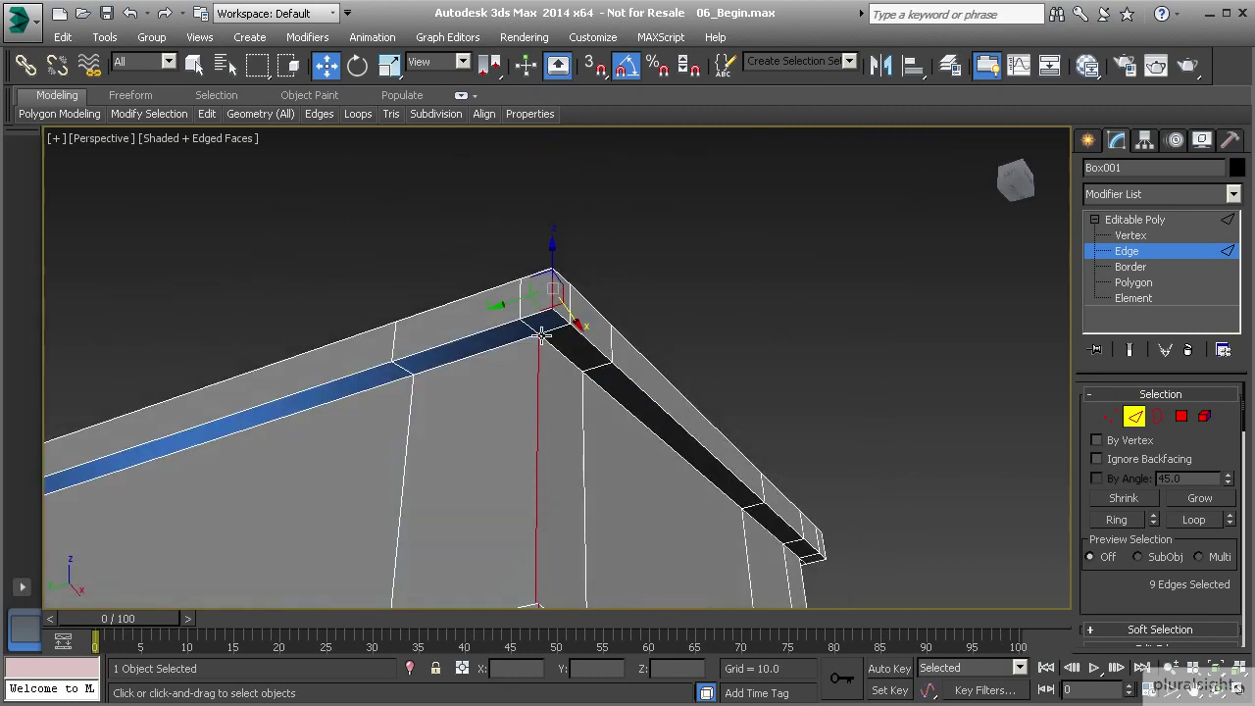
alt+middle_drag(541, 336, 627, 373)
scroll(661, 297, down, 3)
middle_drag(627, 372, 557, 367)
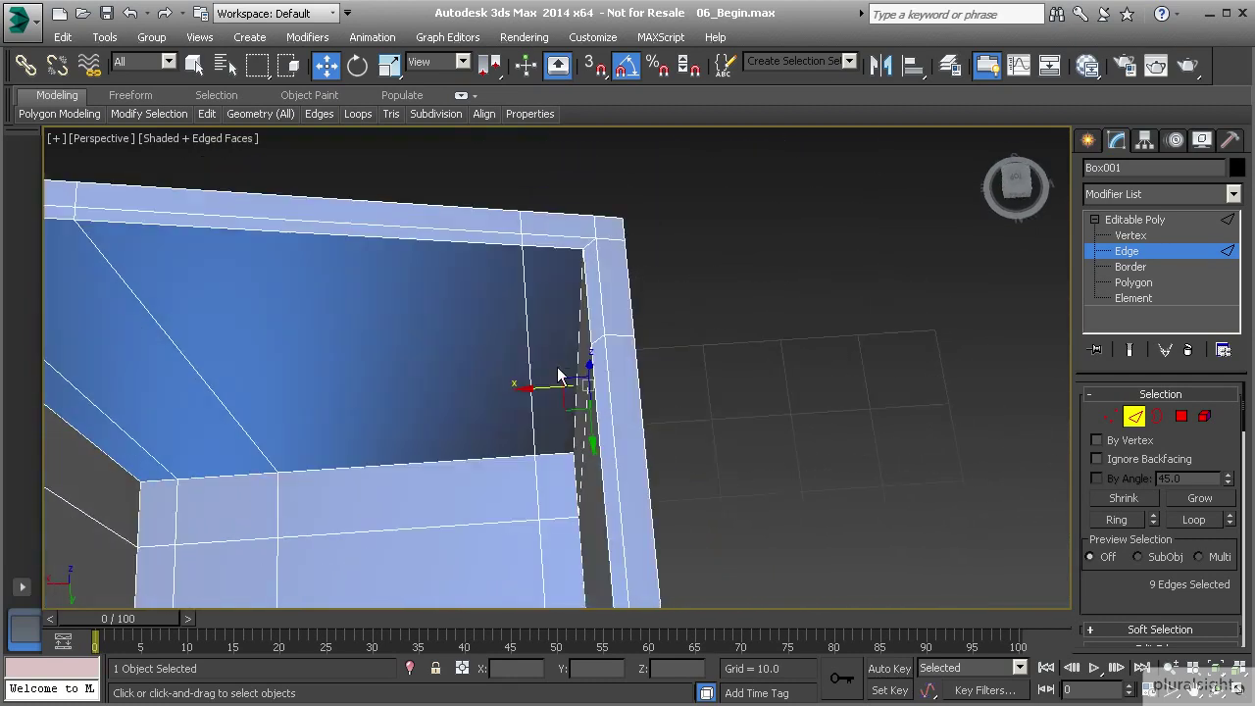
alt+middle_drag(638, 296, 517, 257)
alt+middle_drag(536, 357, 568, 393)
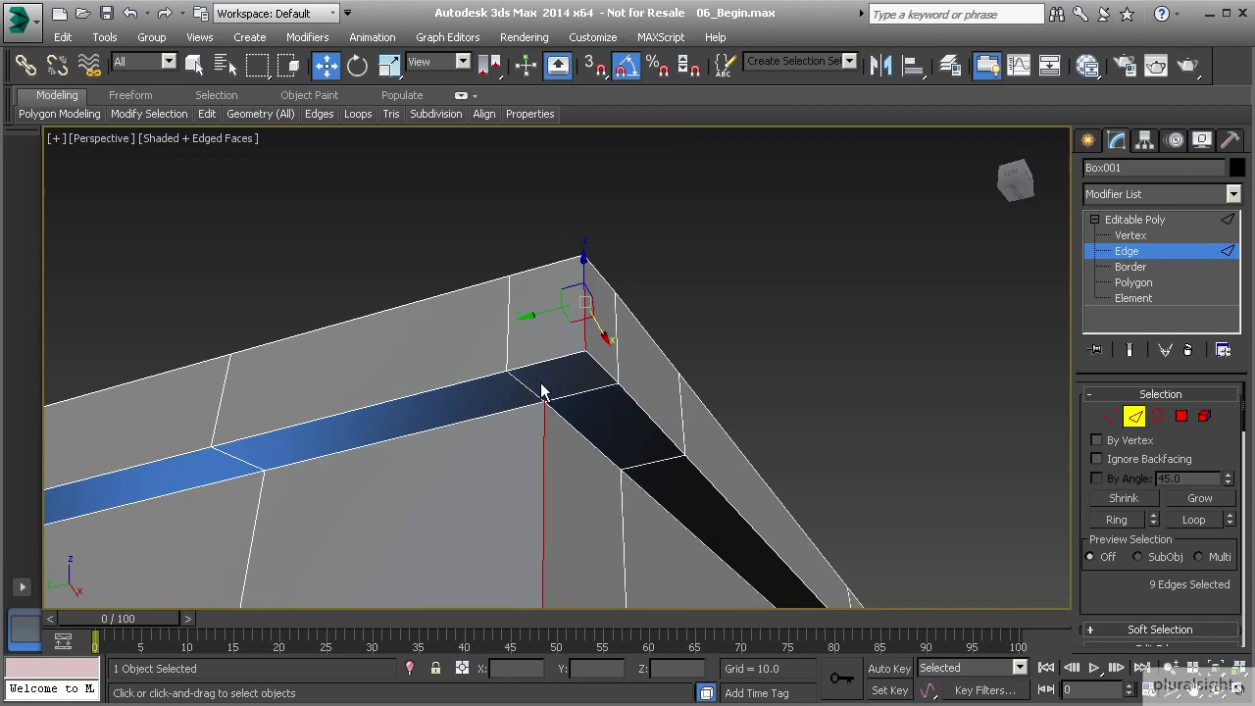
Target Weld the extra lower rim vertex beside the front corner onto the rim's corner vertex.
key(1)
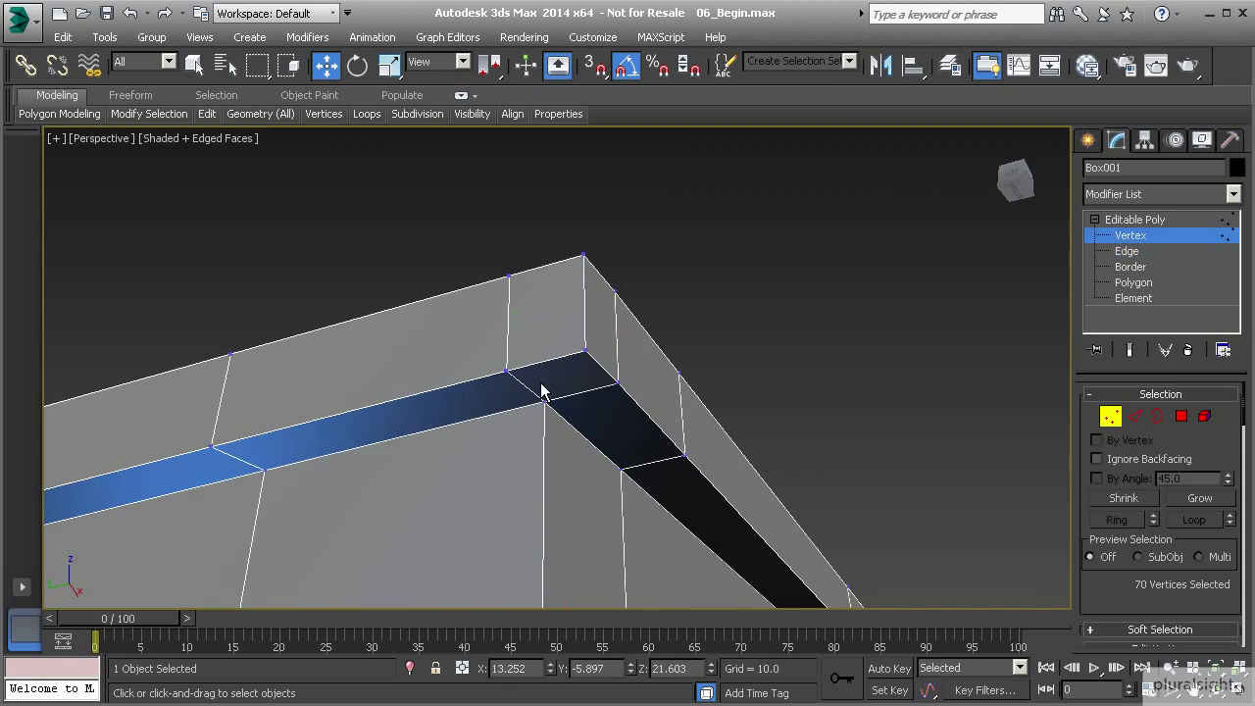
right_click(545, 357)
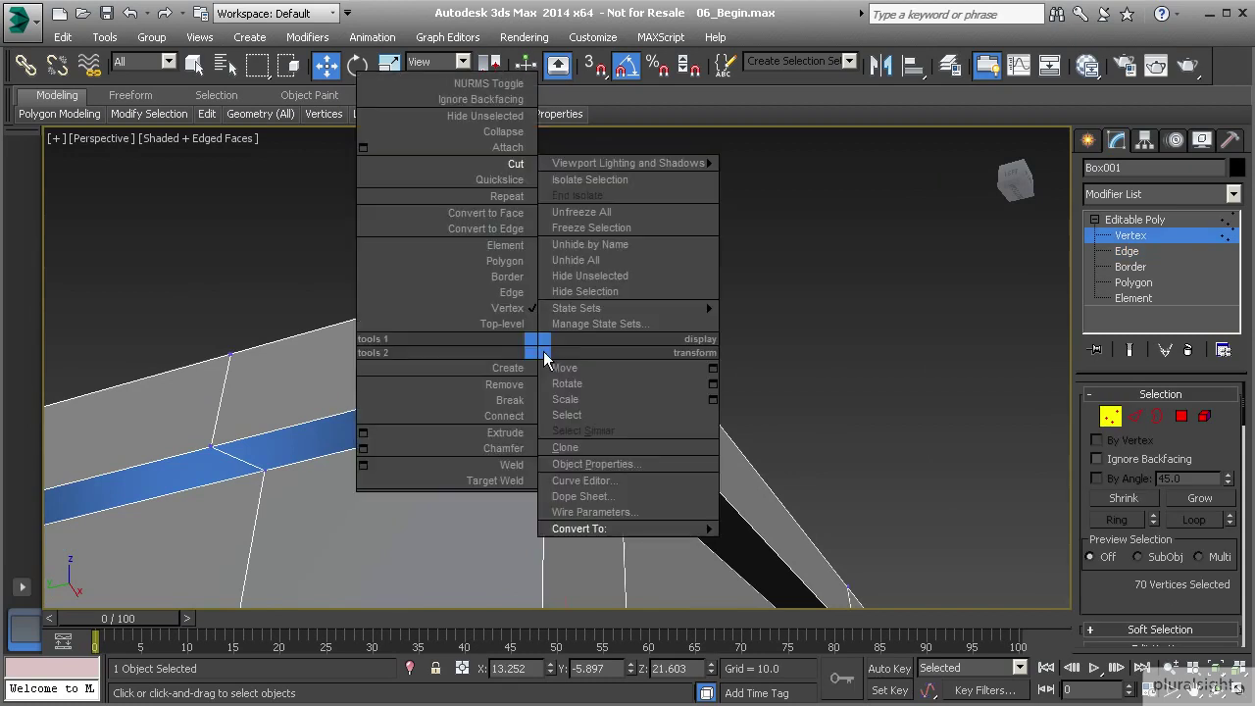
click(505, 477)
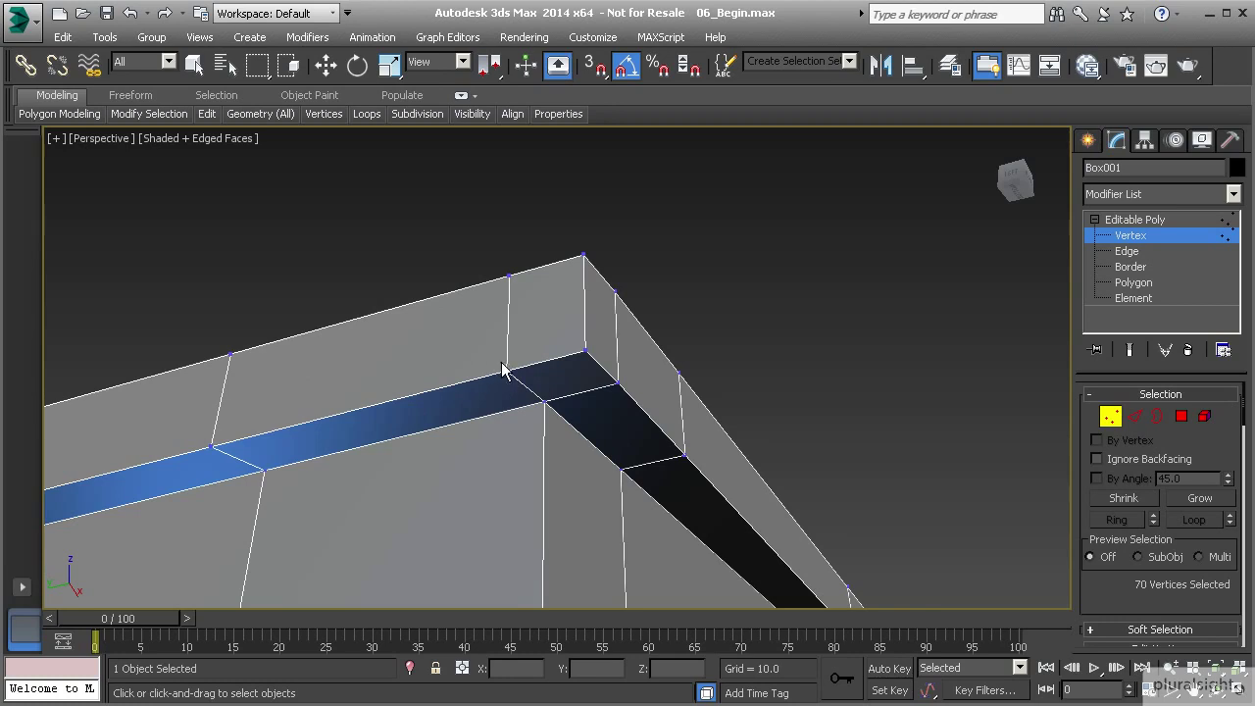
click(581, 351)
Target Weld the remaining extra rim vertices on both sides of the front corner onto the corner vertices.
alt+middle_drag(550, 309, 434, 107)
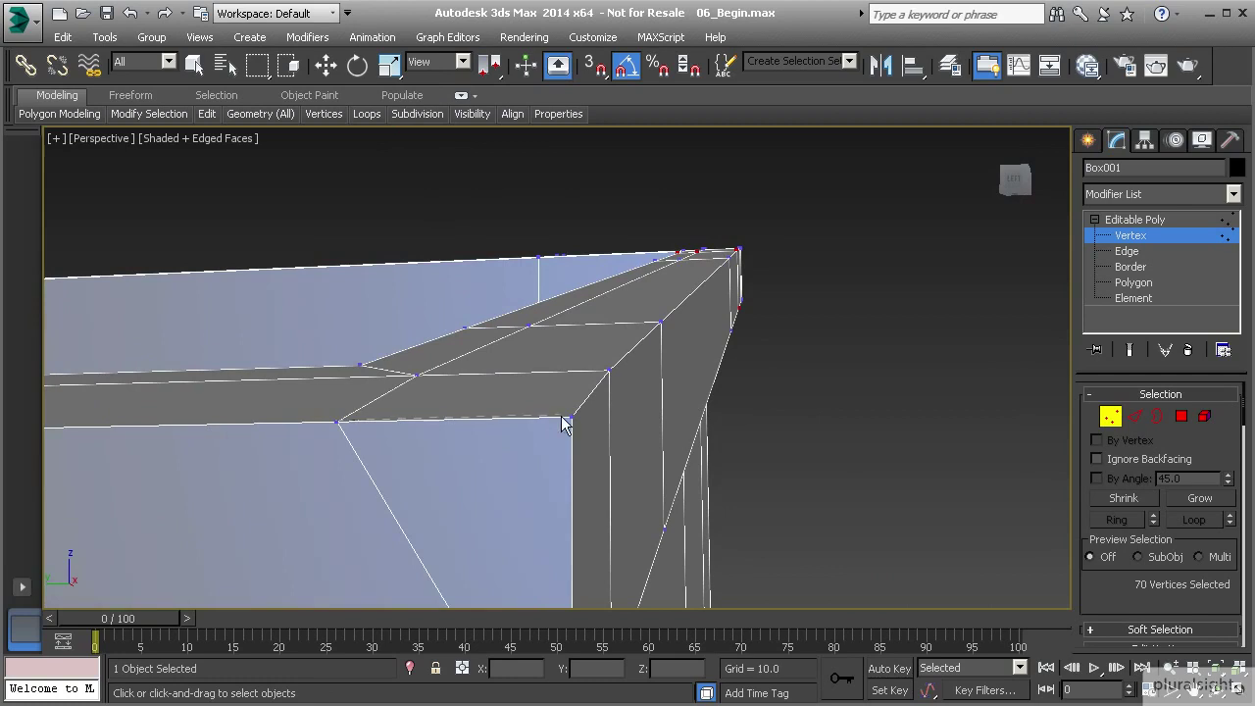
scroll(554, 424, up, 5)
scroll(513, 386, down, 4)
alt+middle_drag(512, 386, 755, 294)
click(879, 253)
click(851, 291)
alt+middle_drag(804, 380, 628, 296)
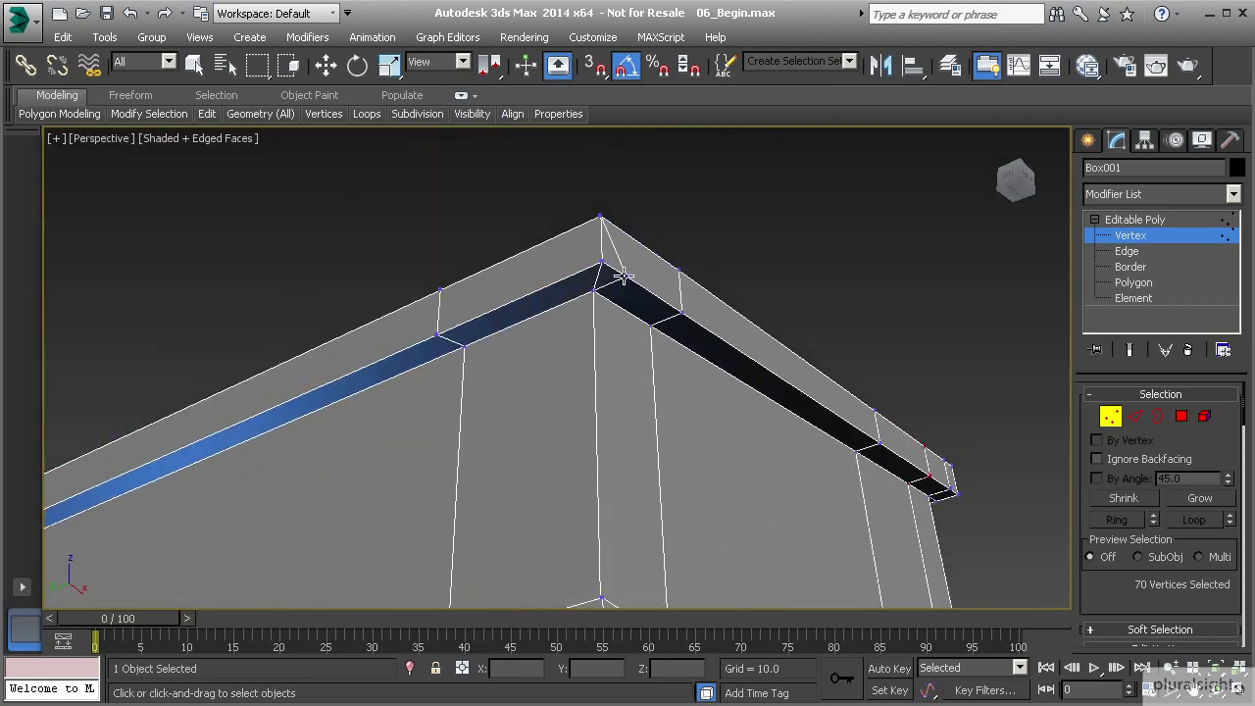
scroll(576, 267, down, 4)
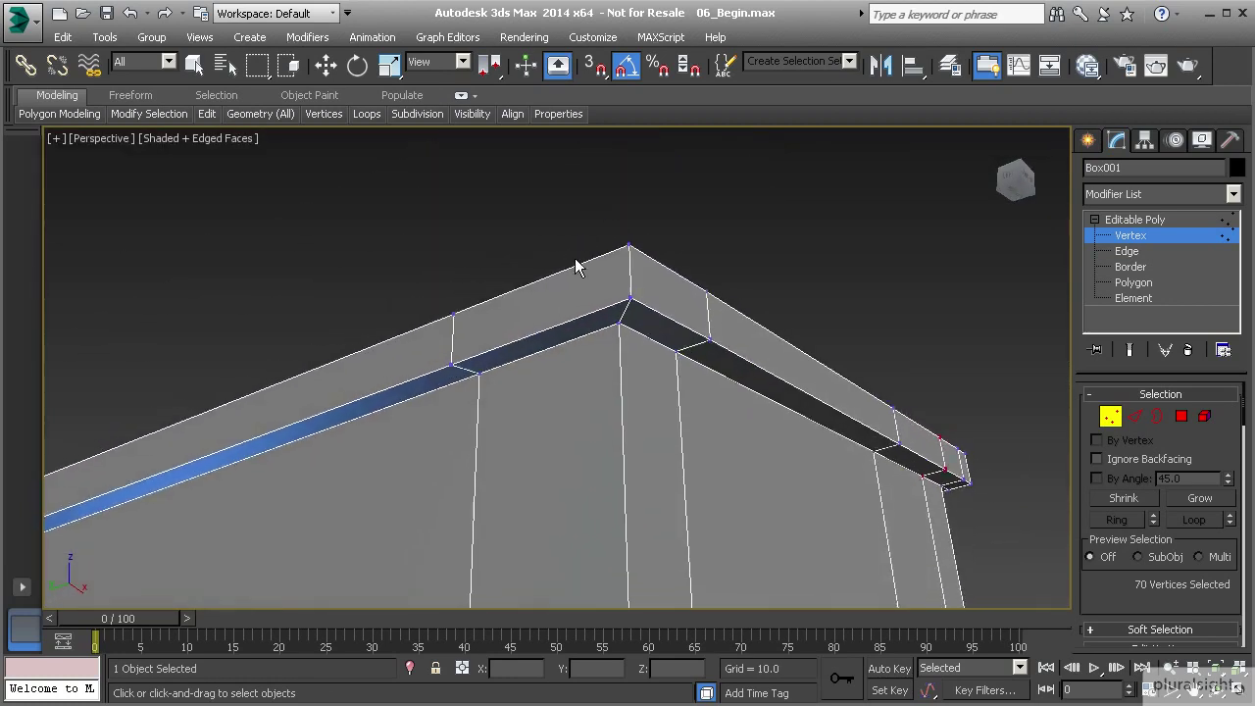
Select the front corner's vertical edge loop so it runs over the rim and down inside the dumpster.
scroll(541, 284, down, 5)
alt+middle_drag(546, 274, 555, 300)
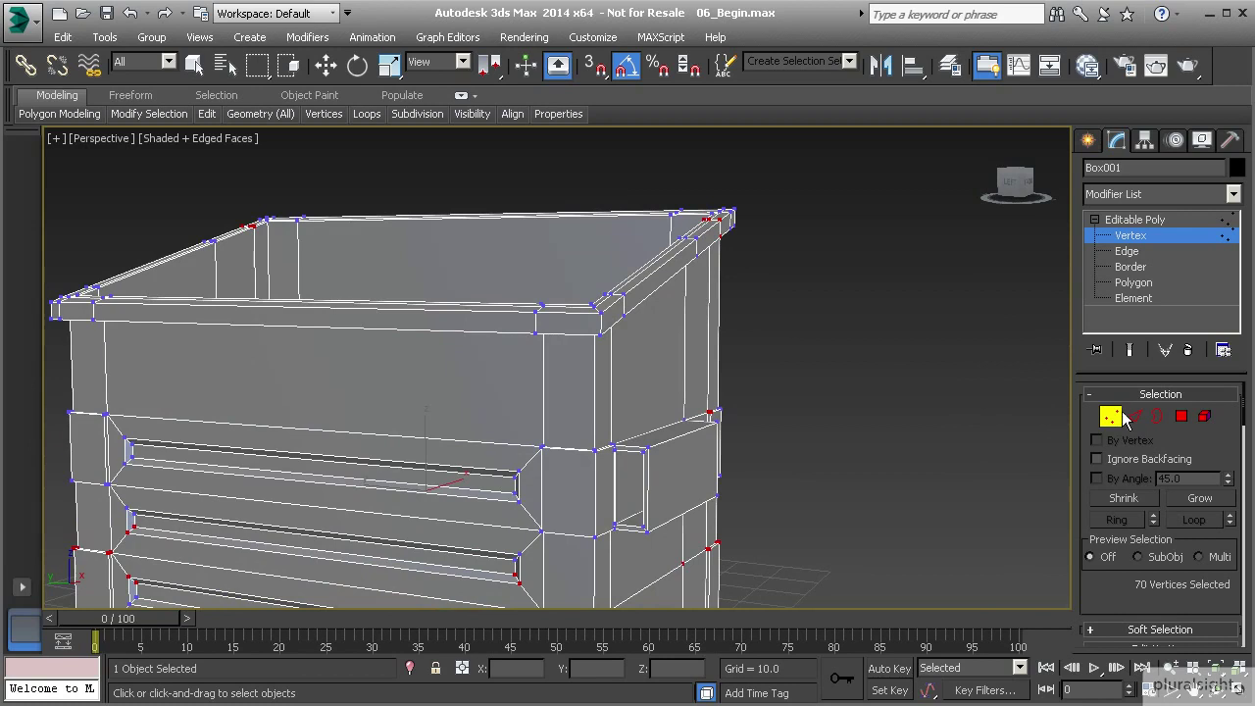
key(2)
key(w)
double_click(594, 388)
middle_drag(594, 487, 599, 564)
middle_drag(555, 263, 710, 439)
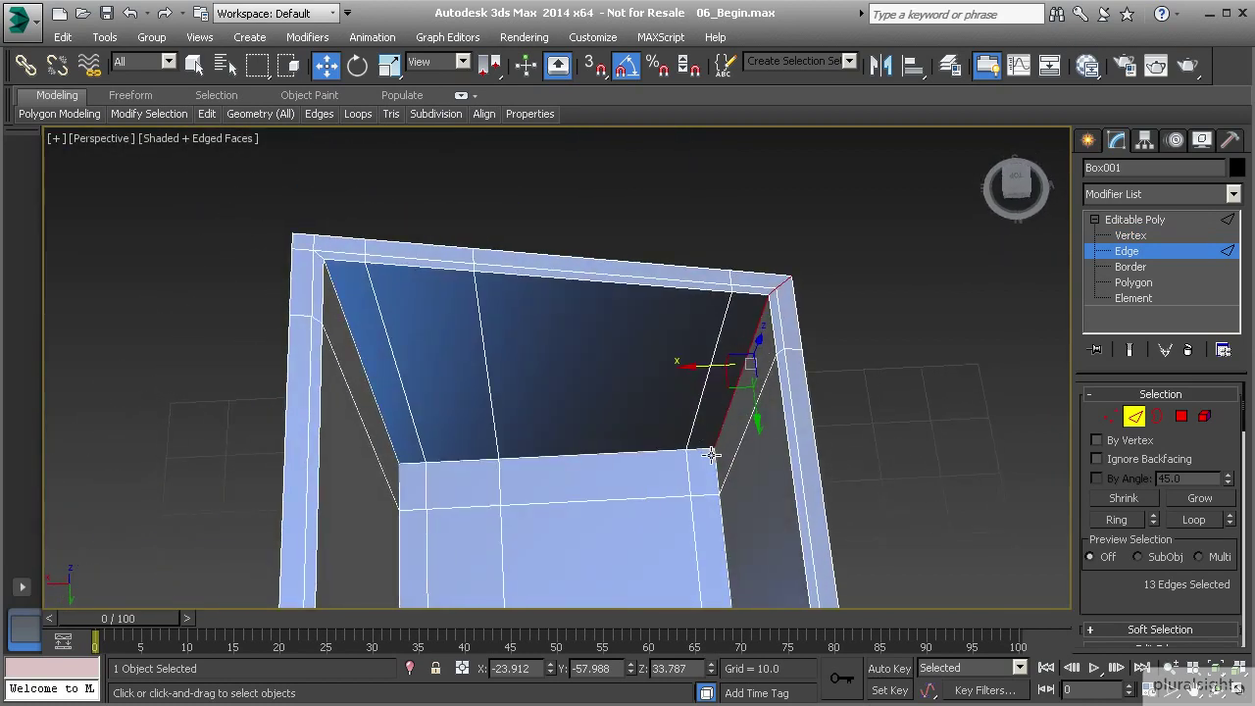
alt+middle_drag(712, 454, 616, 430)
scroll(1133, 588, down, 4)
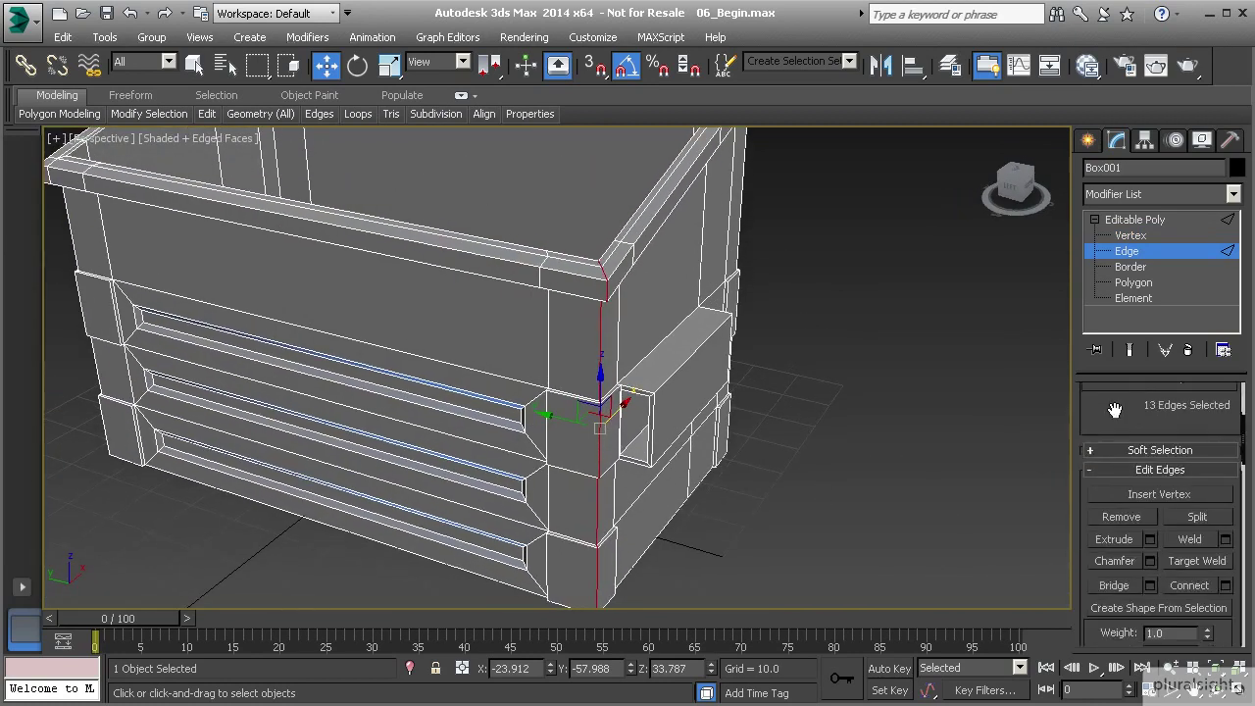
Chamfer the selected corner edge loop with 2 segments and an amount of 0.841.
click(1149, 547)
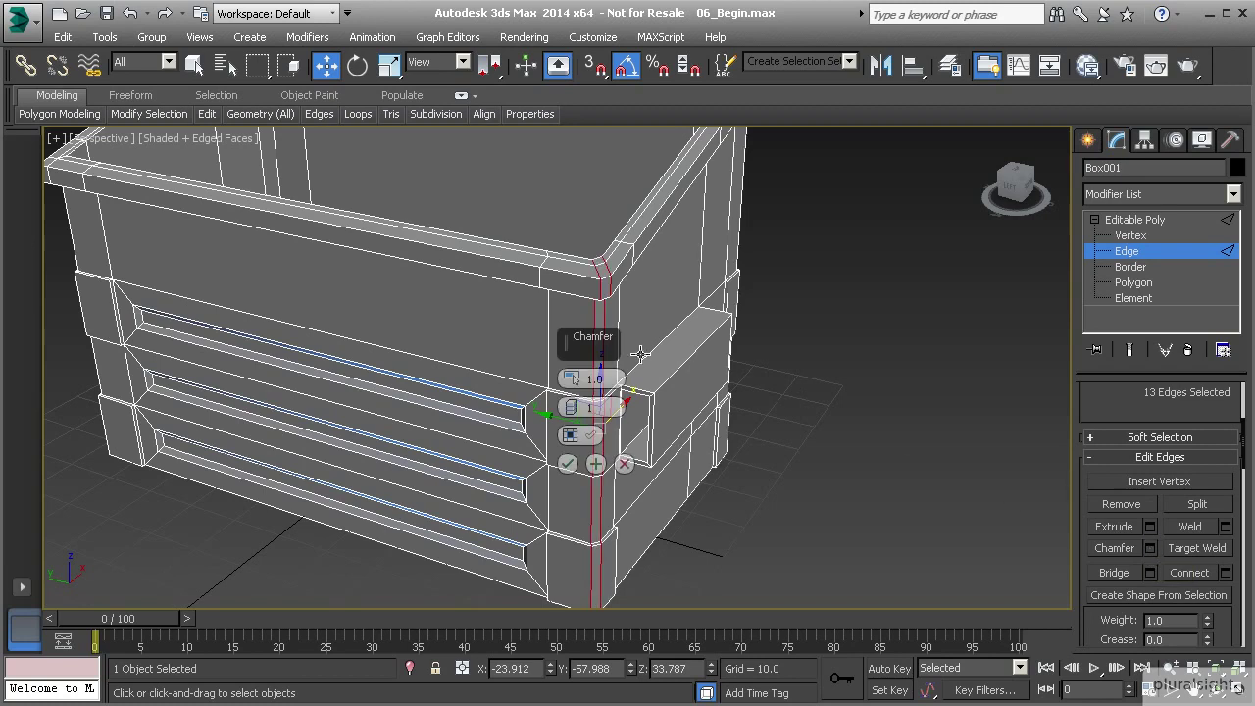
middle_drag(594, 317, 528, 335)
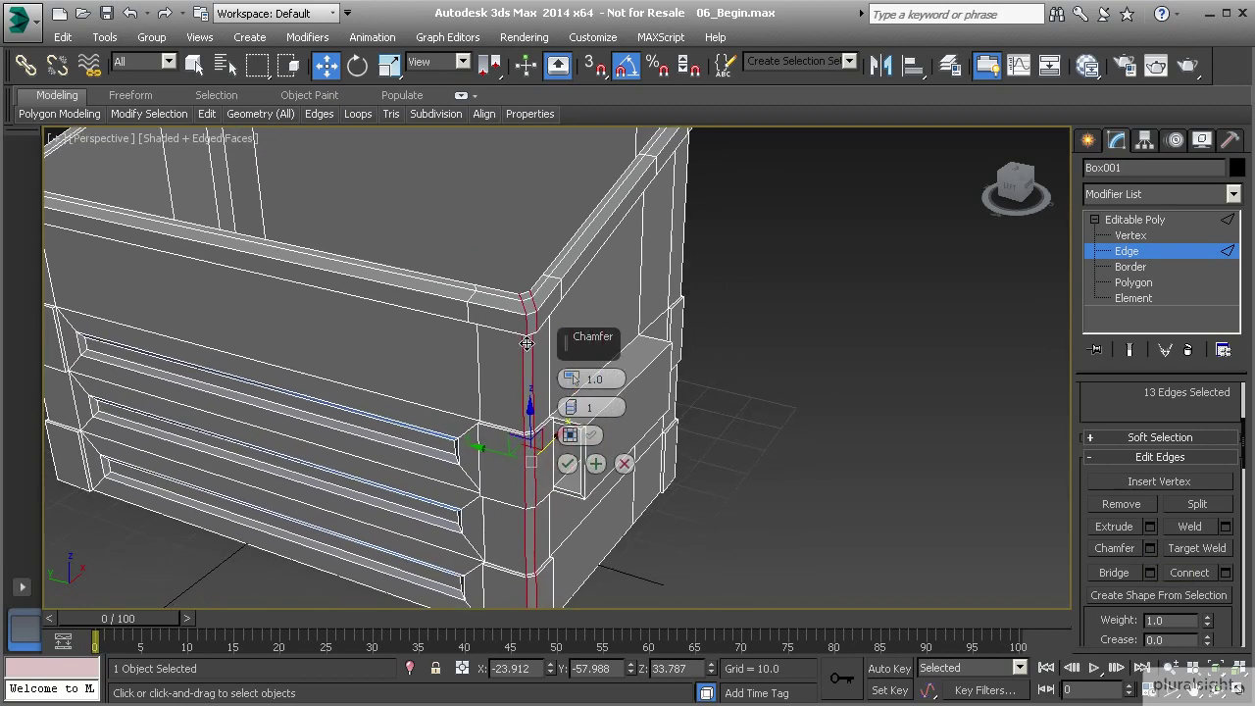
scroll(528, 344, up, 2)
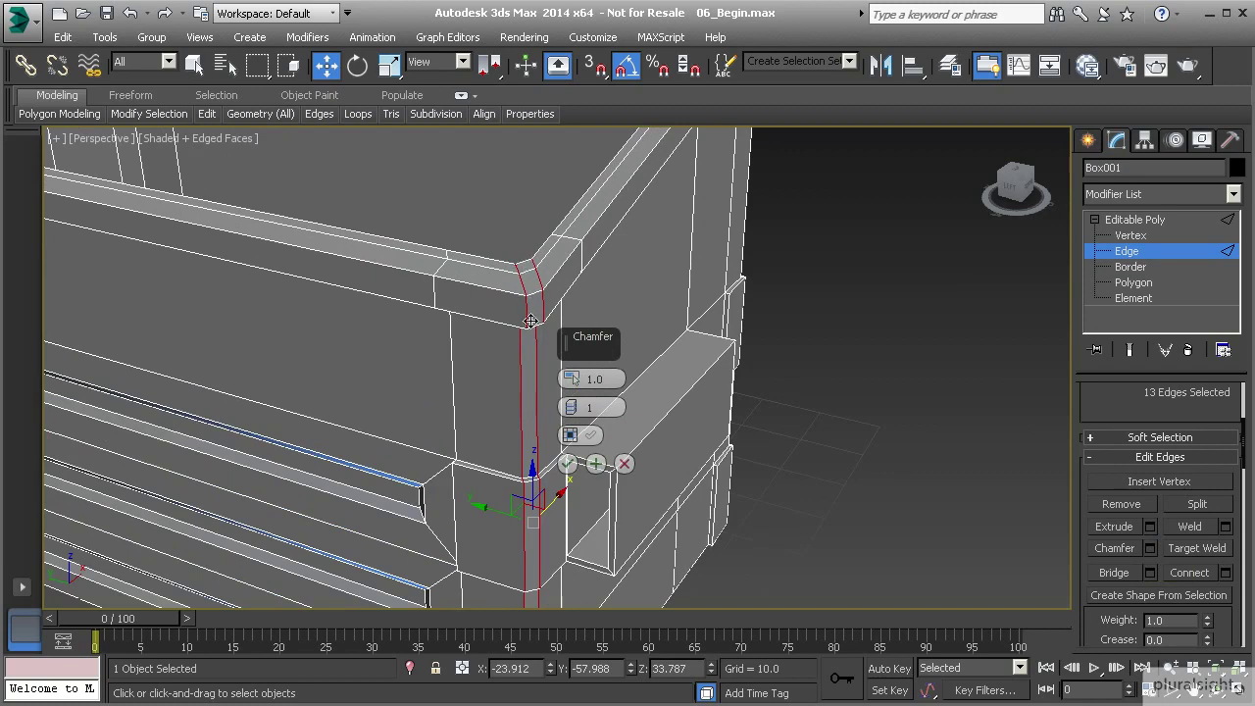
mouse_move(573, 379)
mouse_down()
mouse_move(569, 393)
mouse_move(571, 382)
mouse_up()
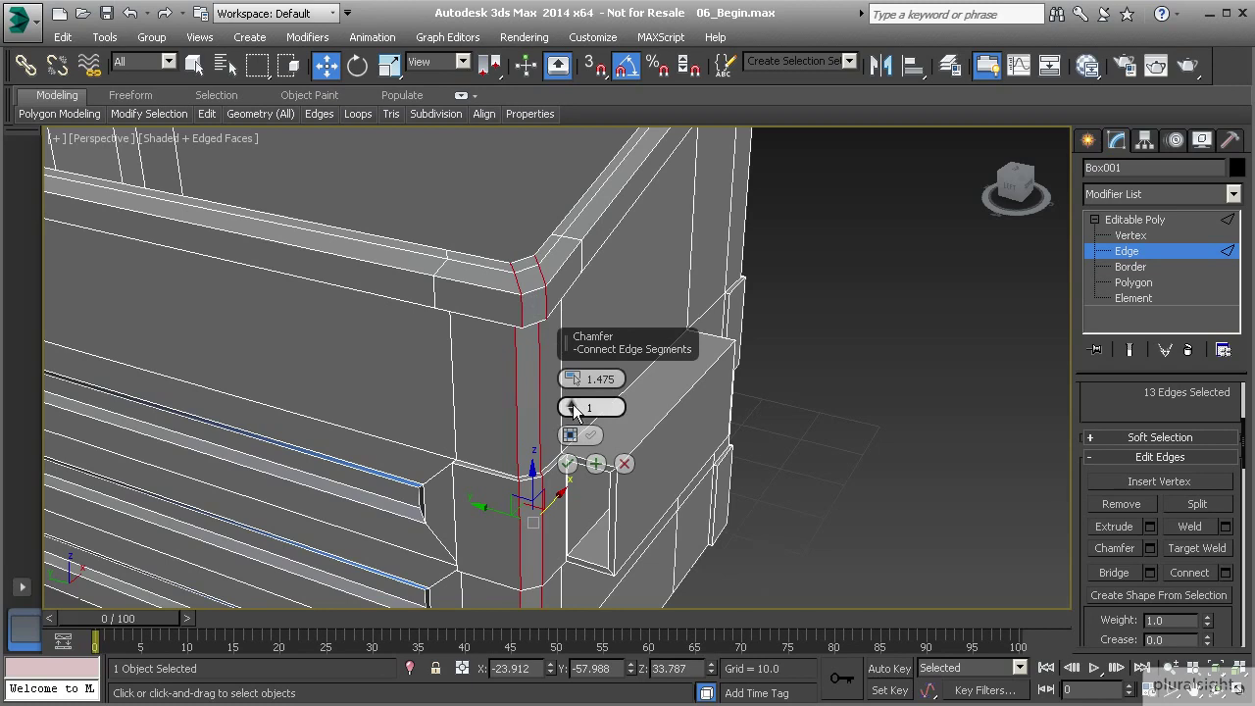
drag(573, 408, 573, 401)
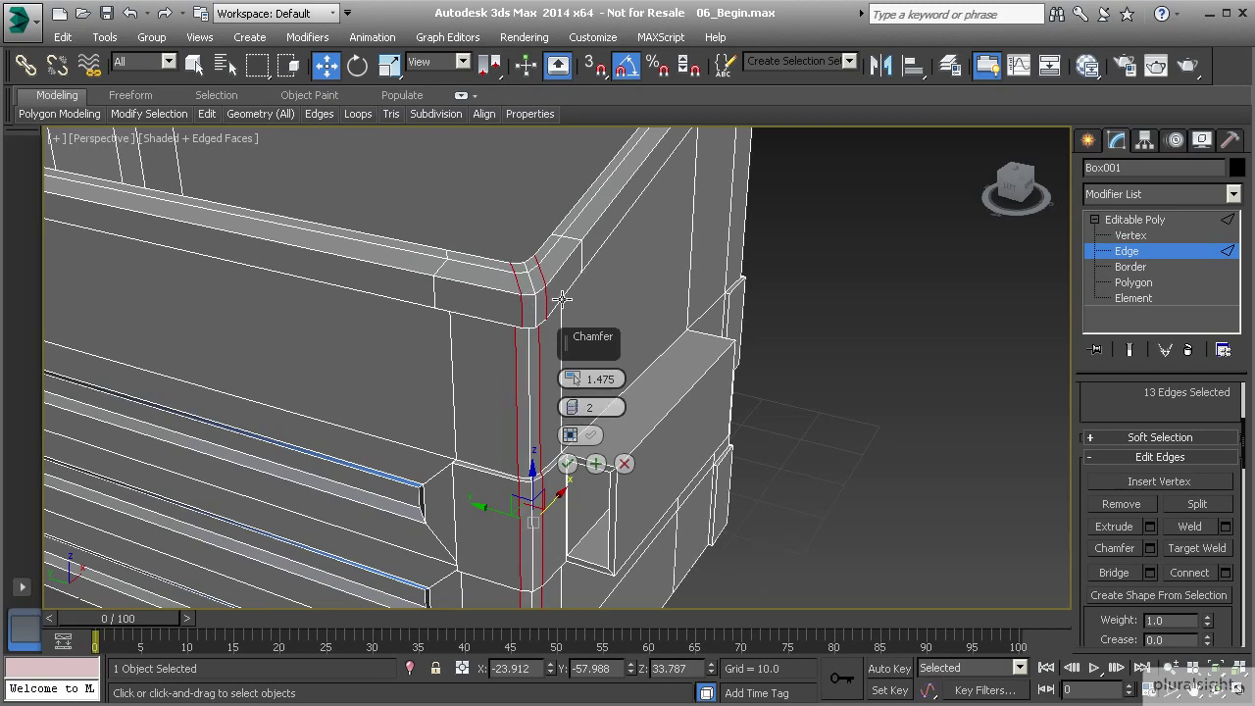
scroll(532, 363, up, 1)
drag(572, 379, 573, 384)
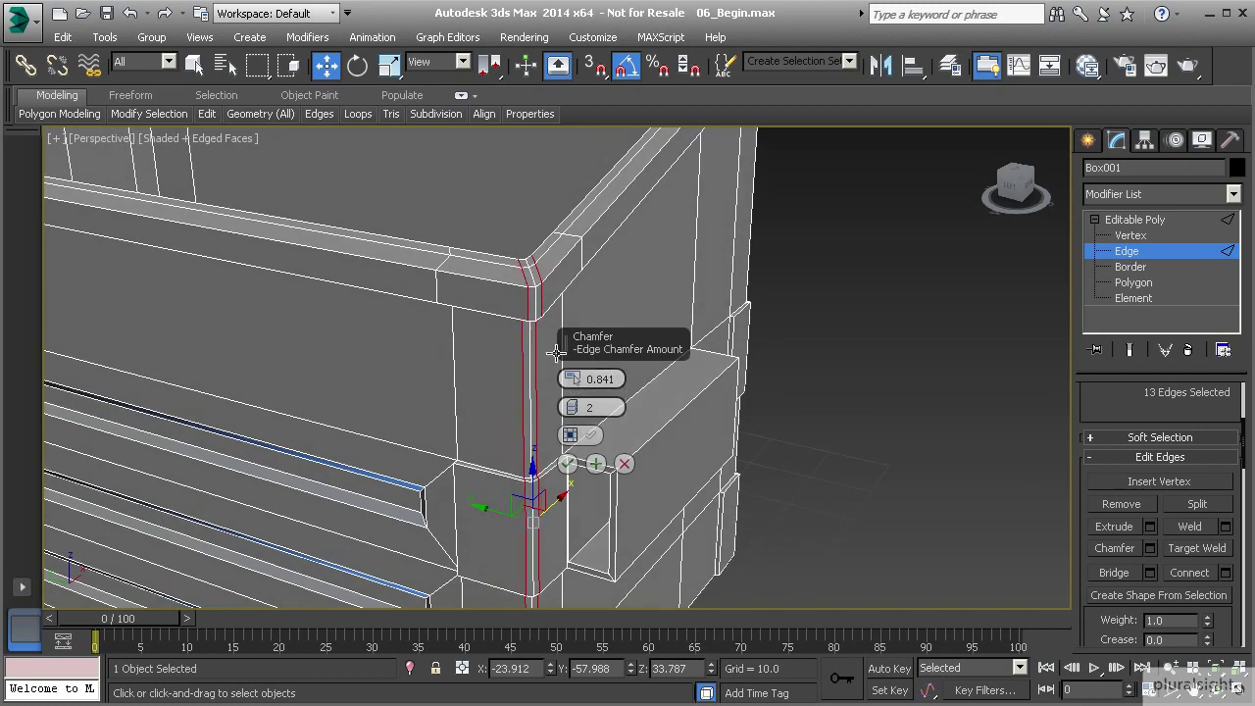
Examine the chamfer preview along the corner, the rim and the dumpster's underside.
middle_drag(526, 444, 526, 375)
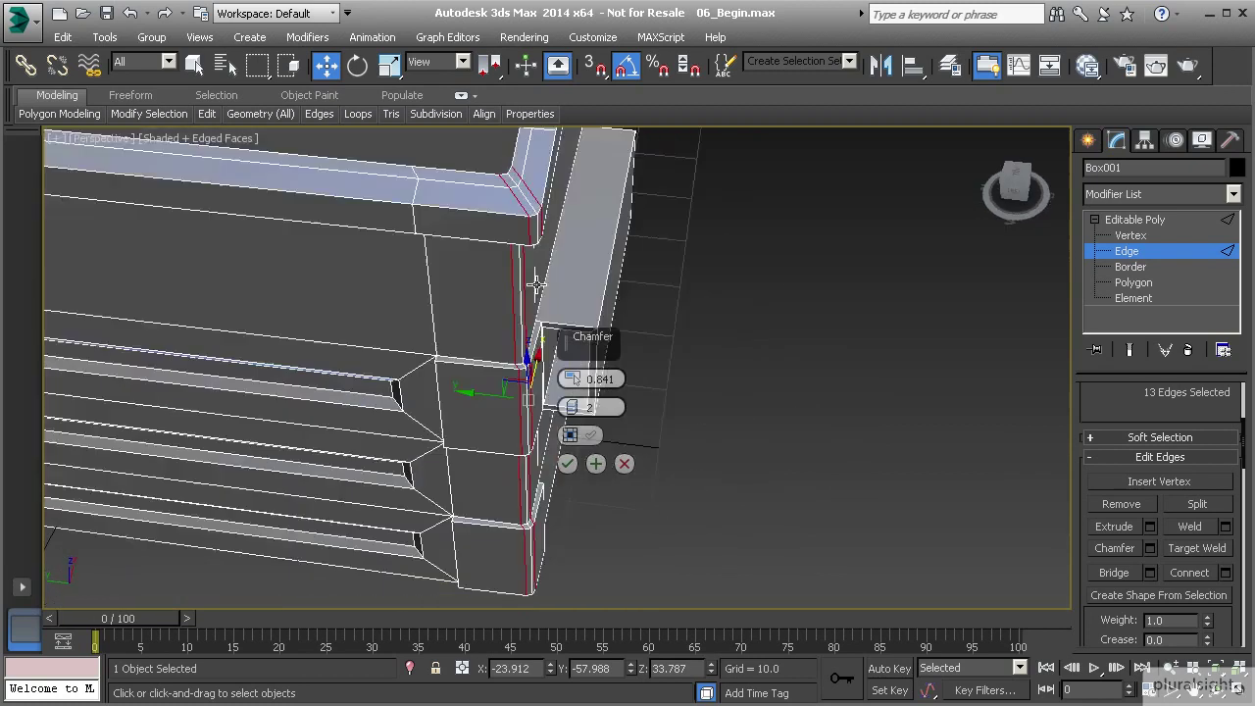
alt+middle_drag(498, 235, 653, 322)
alt+middle_drag(764, 312, 533, 262)
alt+middle_drag(503, 426, 501, 416)
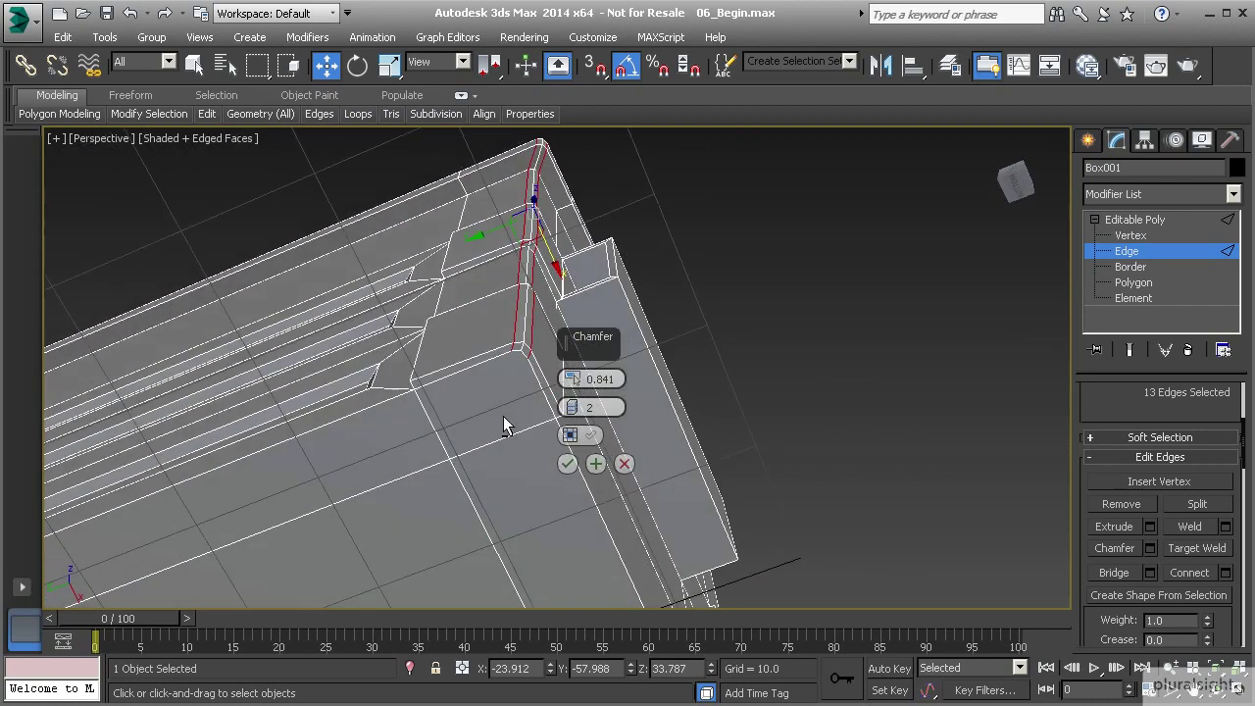
scroll(502, 420, up, 2)
middle_drag(443, 387, 445, 379)
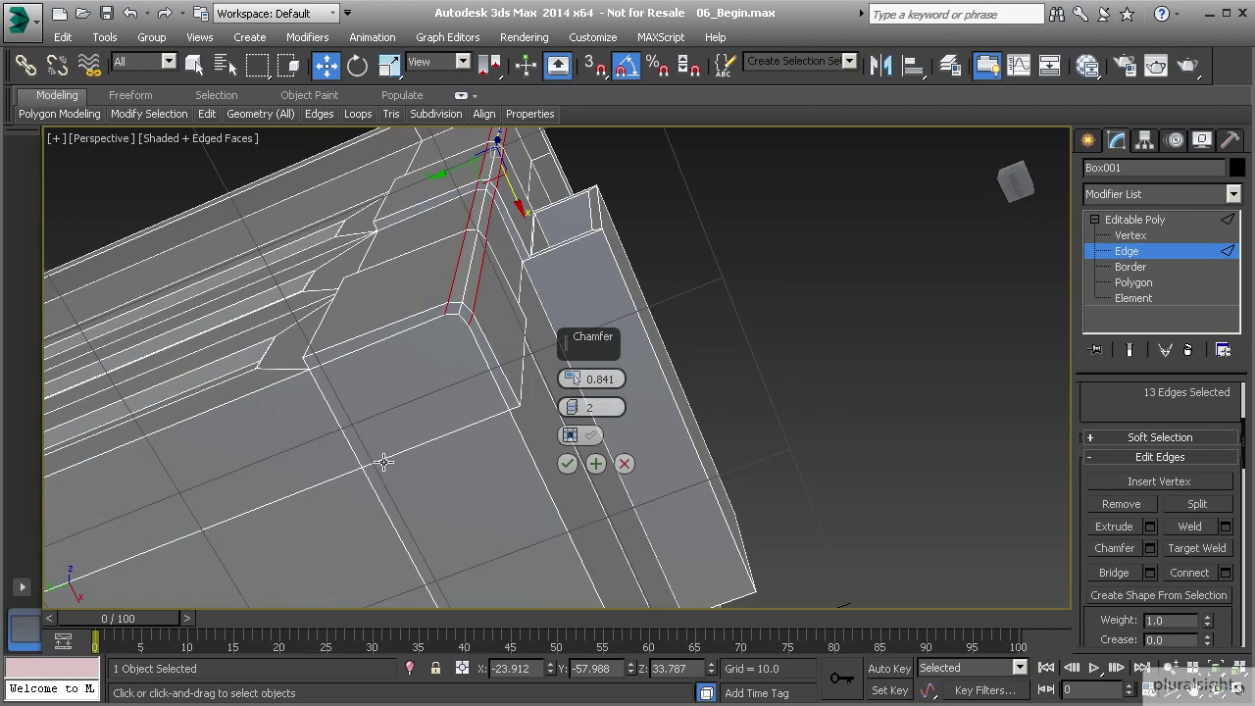
alt+middle_drag(475, 231, 483, 404)
alt+middle_drag(488, 298, 382, 310)
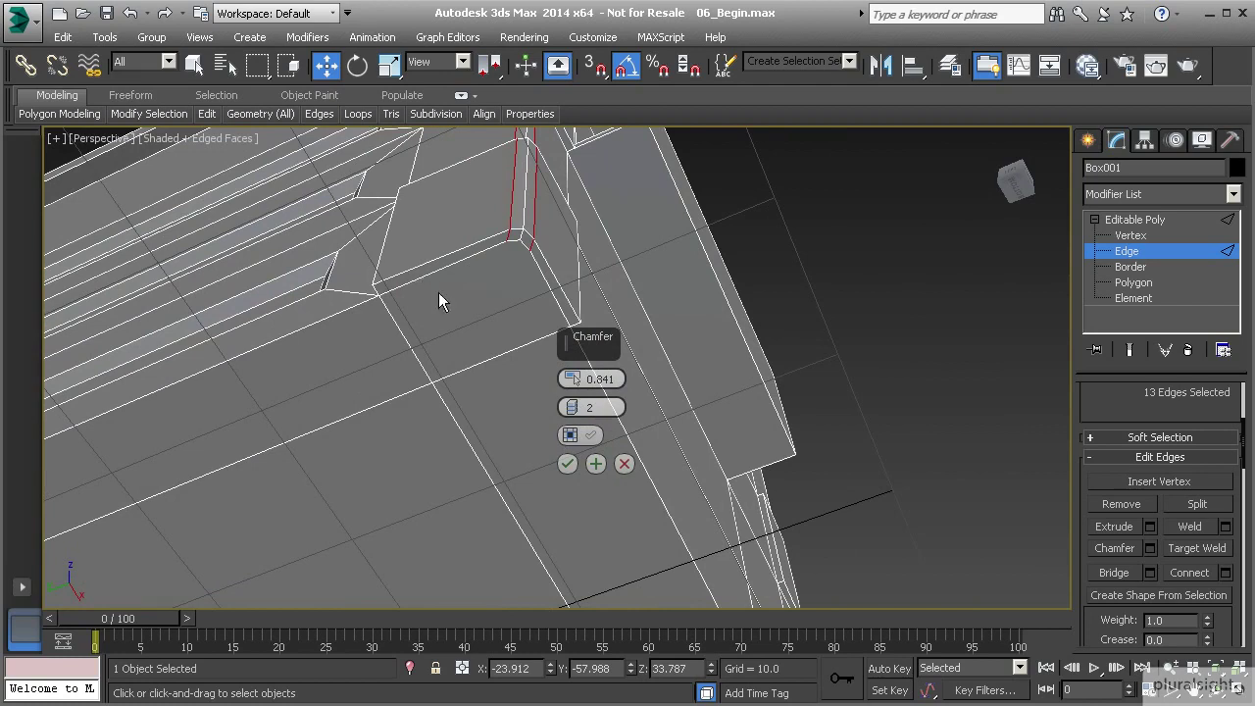
Try the corner chamfer with 1 segment, and restore it to 2 segments.
click(572, 411)
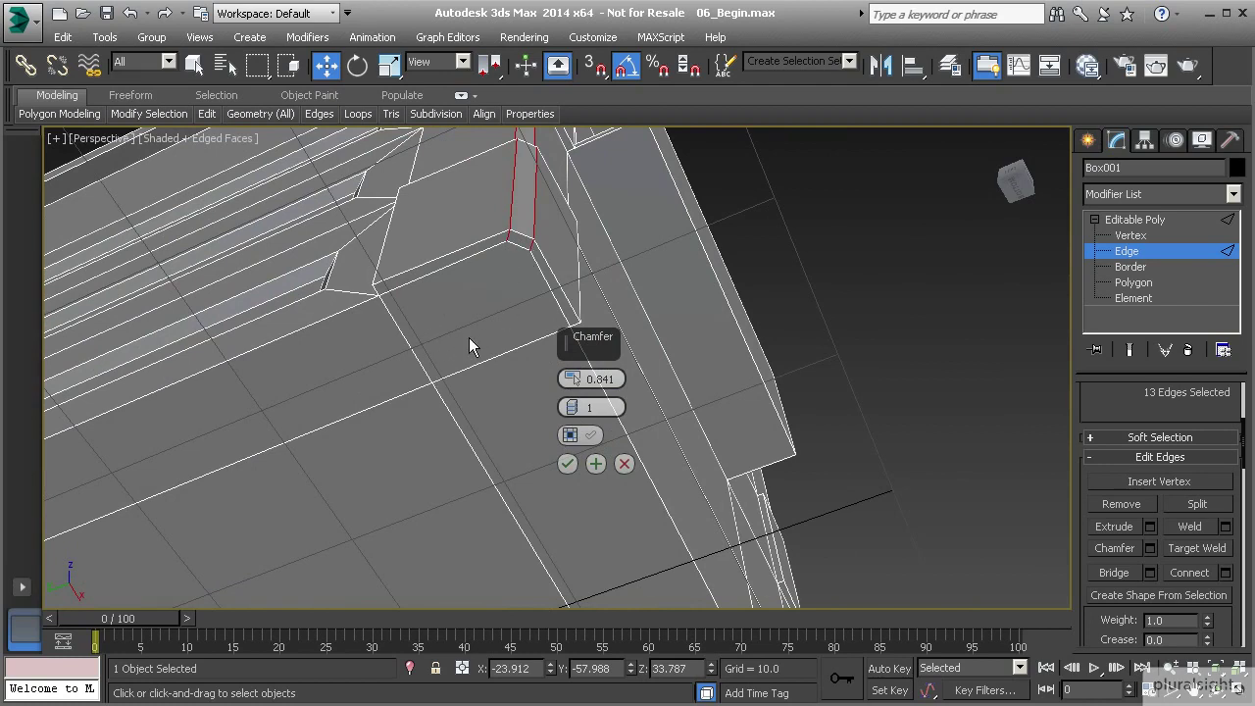
click(572, 401)
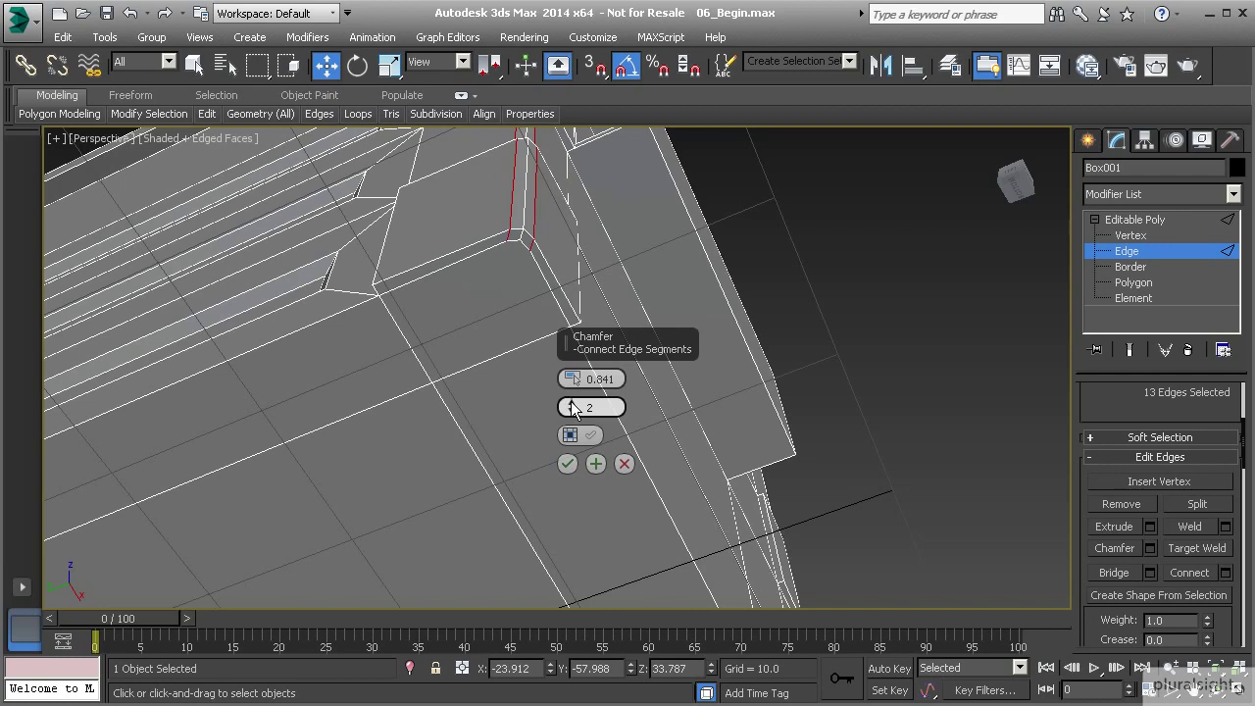
alt+middle_drag(491, 250, 495, 270)
middle_drag(476, 476, 480, 367)
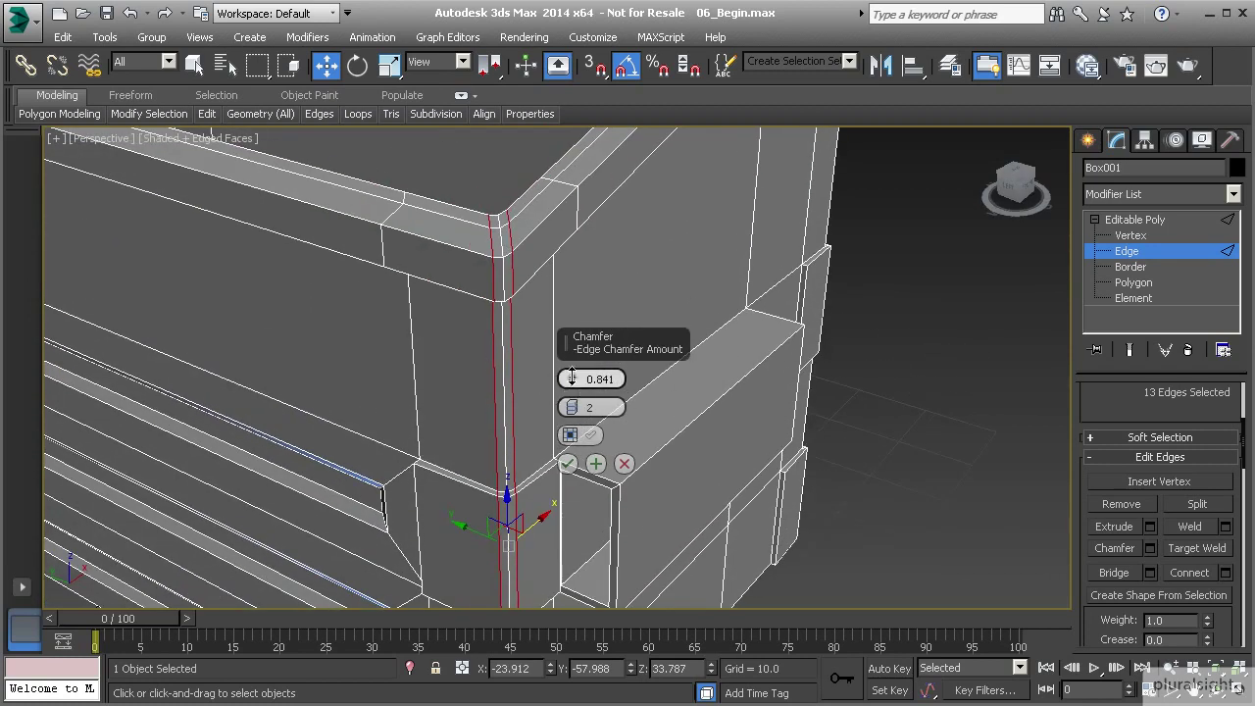
Reduce the corner chamfer amount to 0.544 and apply the chamfer.
drag(574, 383, 574, 394)
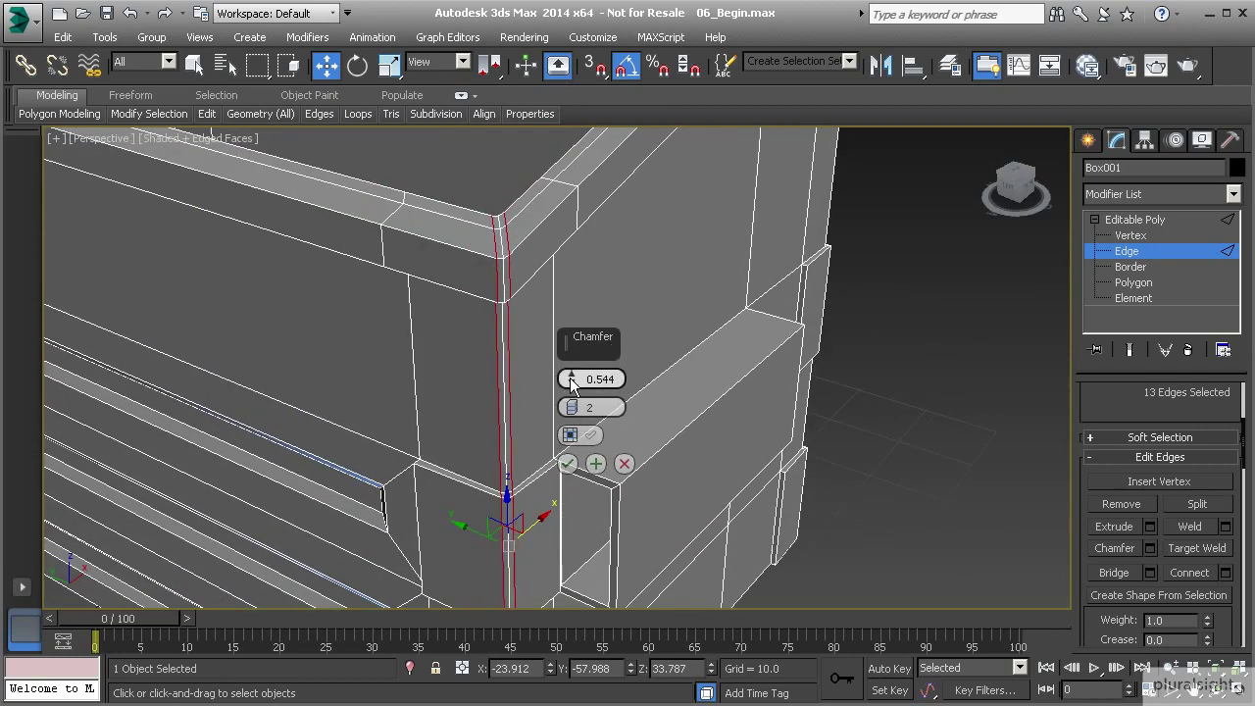
alt+middle_drag(509, 270, 529, 430)
click(567, 464)
alt+middle_drag(498, 476, 524, 359)
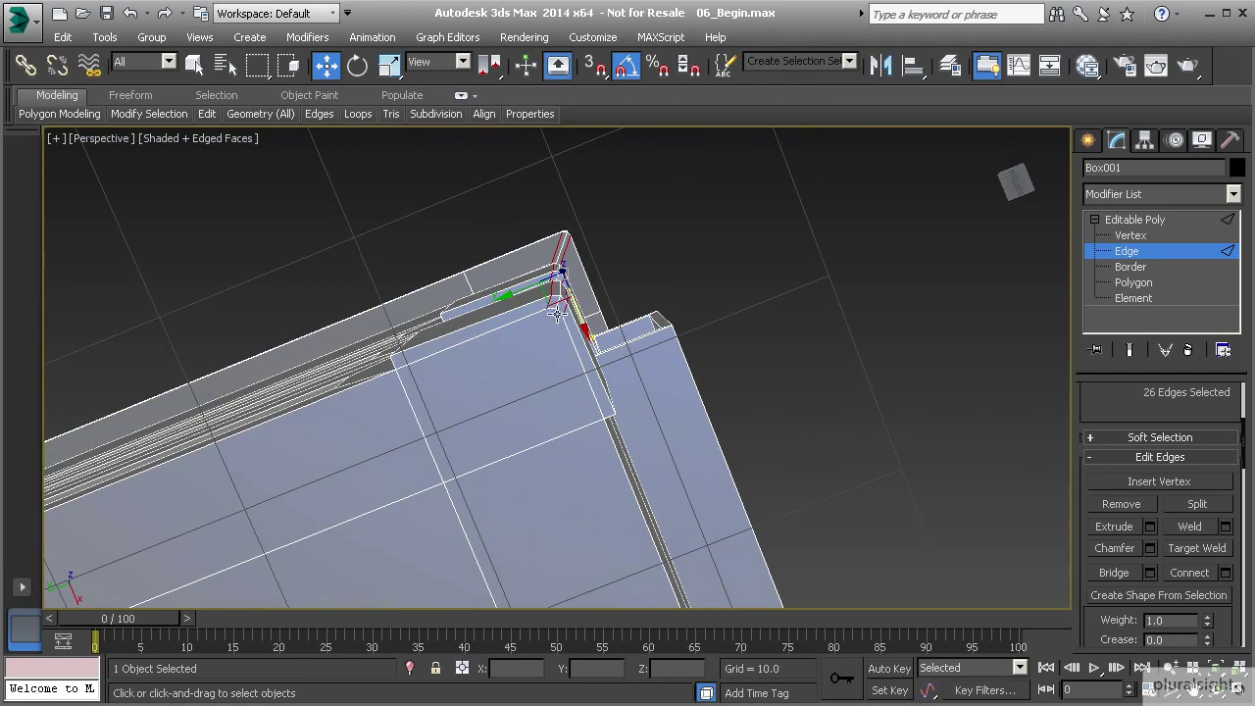
Connect the chamfer's middle vertex at the dumpster's underside corner to the diagonal grid vertex of the same bottom face.
click(1130, 236)
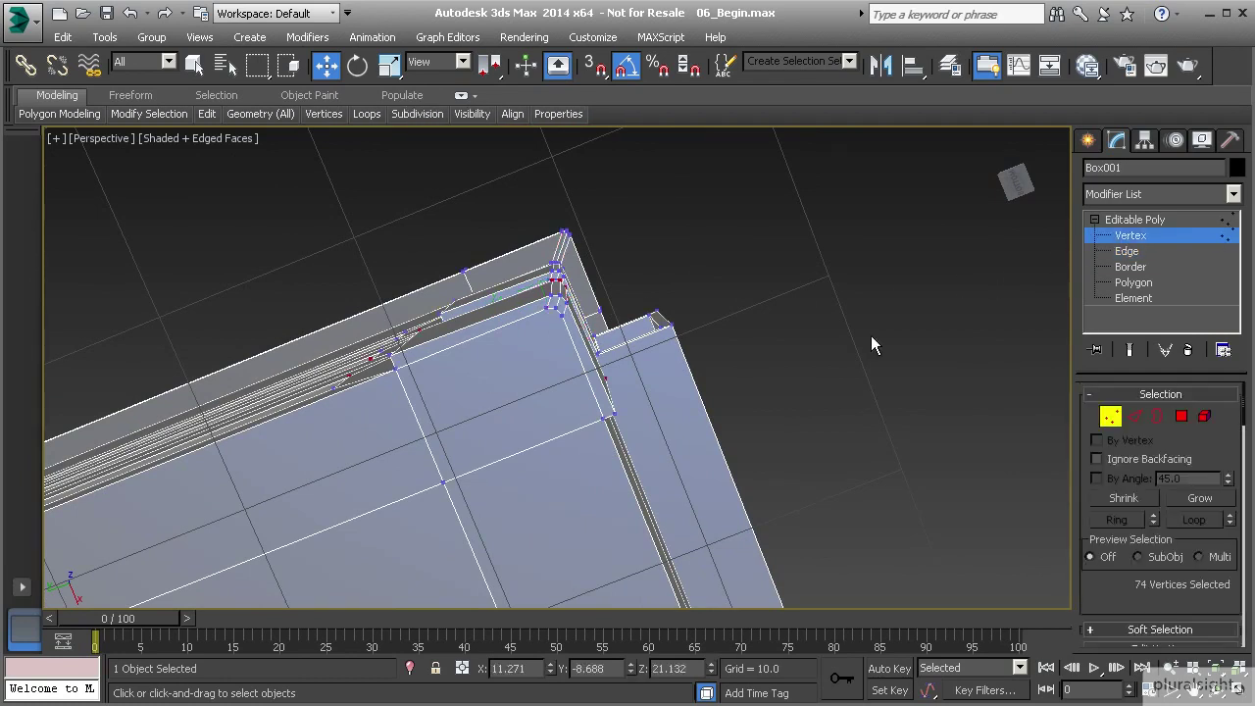
click(557, 308)
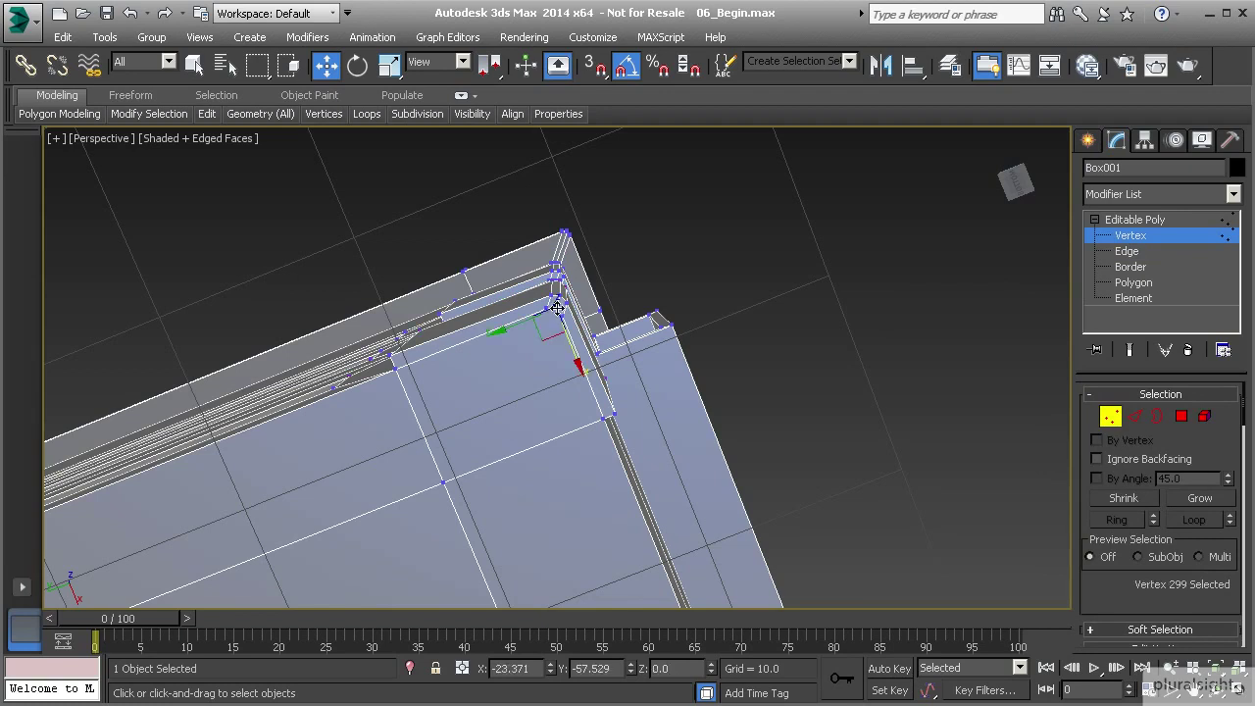
ctrl+click(445, 483)
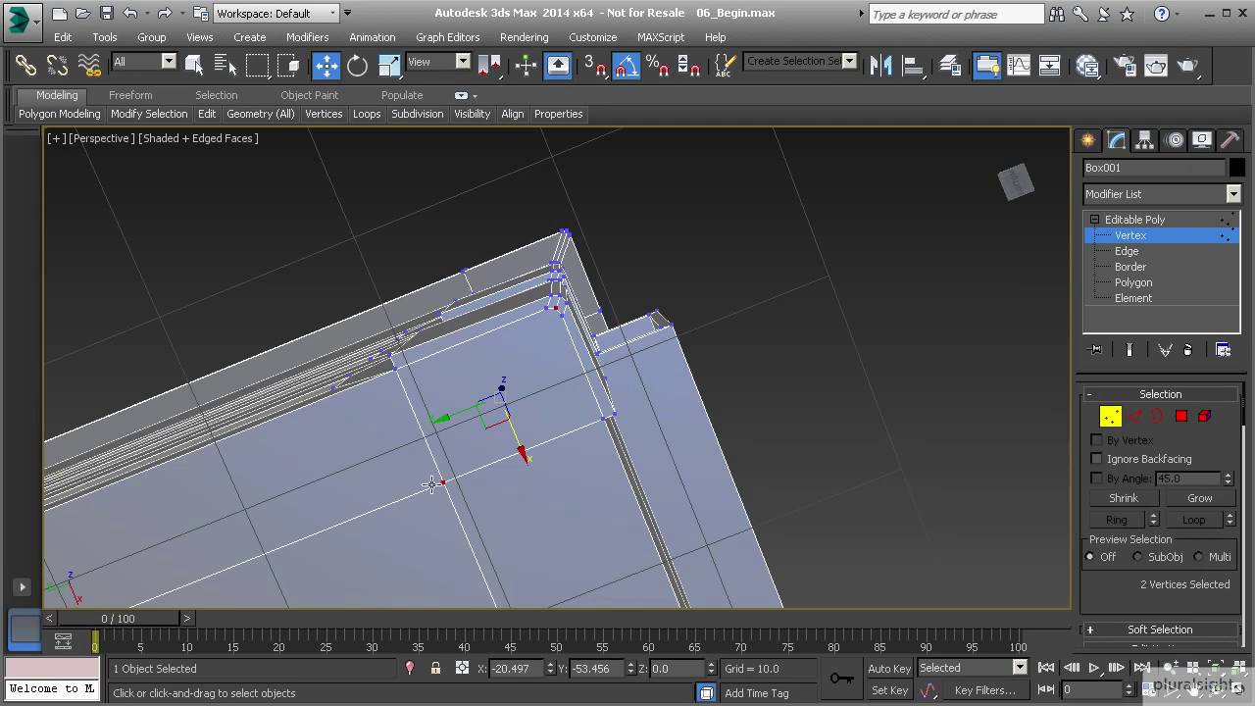
scroll(1094, 586, down, 5)
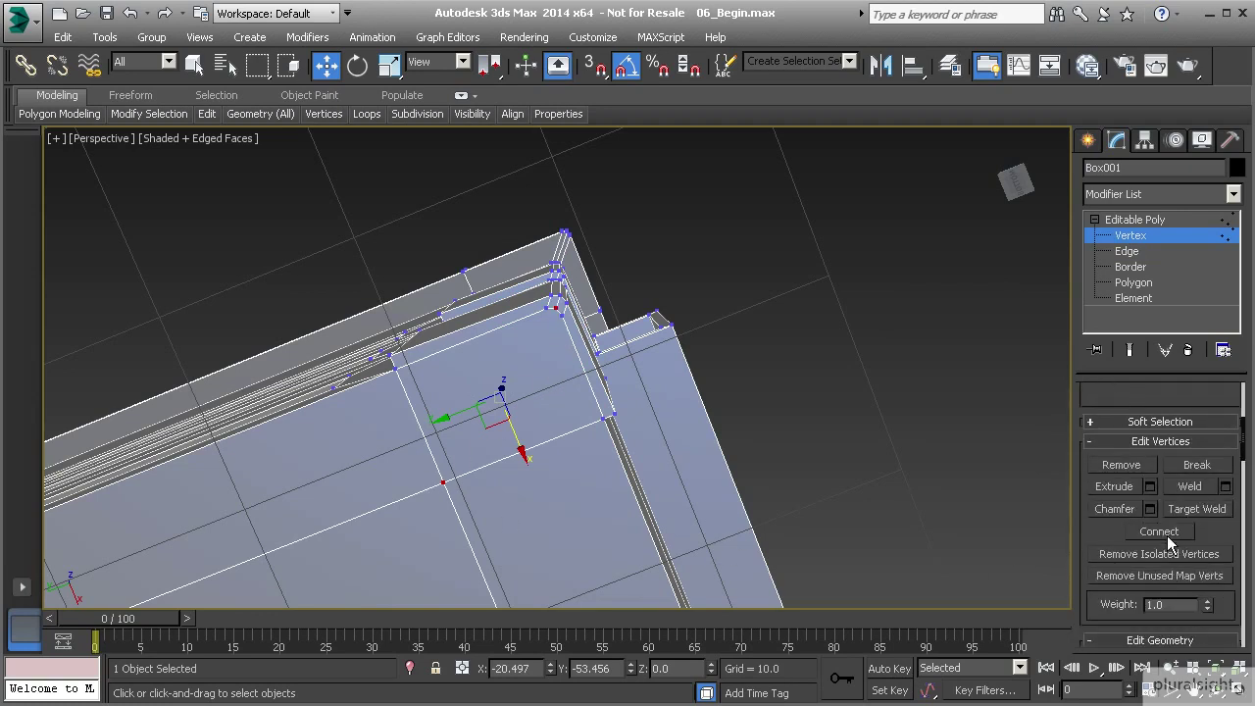
click(1165, 535)
alt+middle_drag(553, 404, 494, 399)
alt+middle_drag(575, 322, 640, 341)
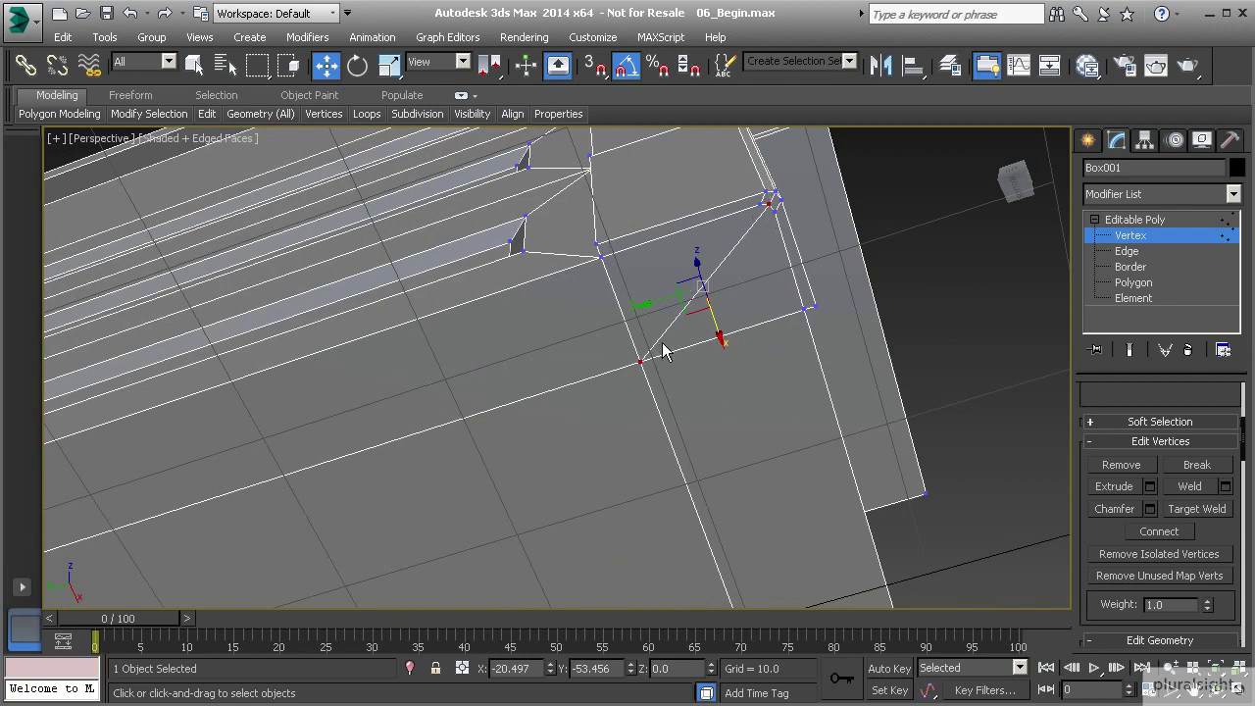
Connect the chamfer's middle vertex at the inside floor corner to the diagonally opposite floor grid vertex.
scroll(667, 272, down, 5)
alt+middle_drag(659, 289, 642, 343)
middle_drag(698, 257, 637, 382)
alt+middle_drag(638, 259, 847, 186)
scroll(521, 256, up, 3)
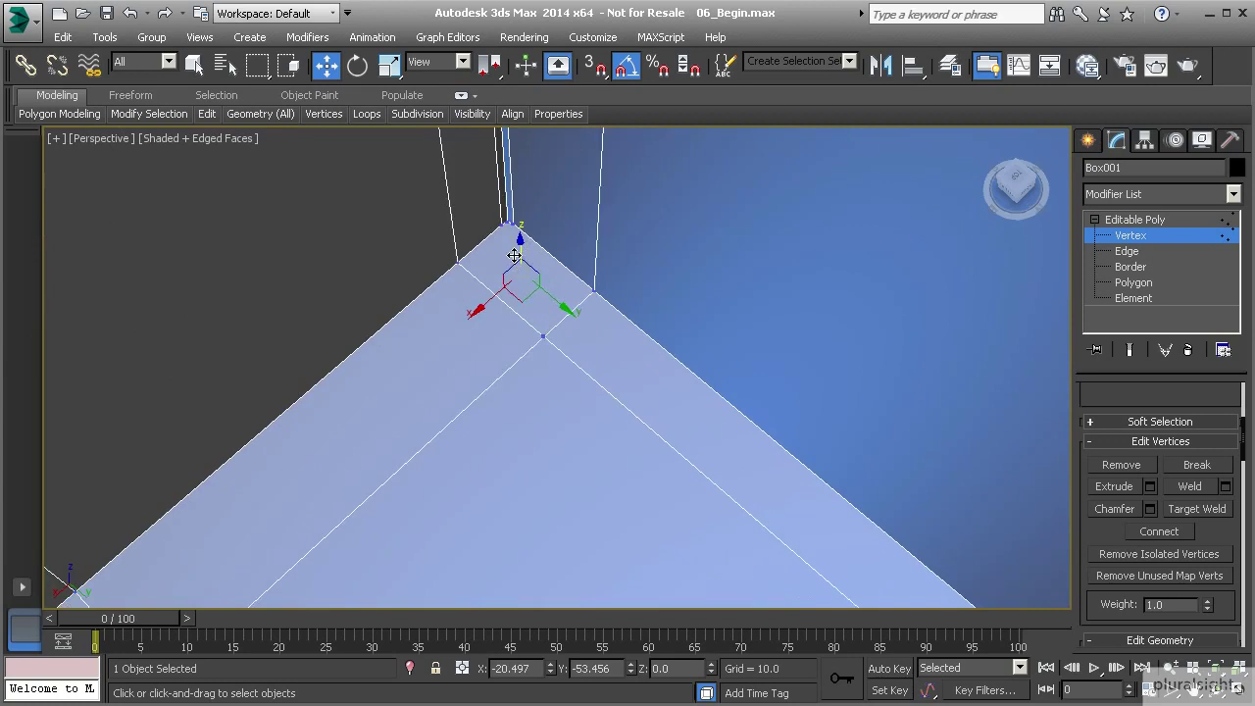
click(503, 209)
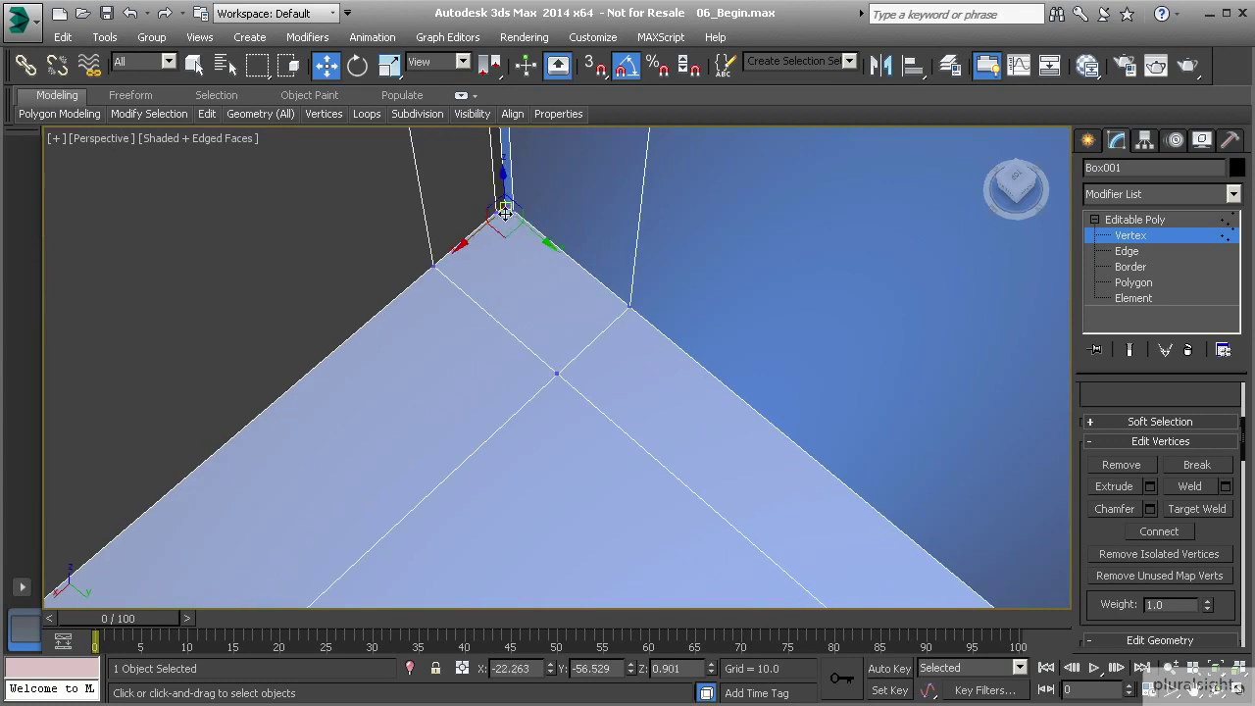
ctrl+click(553, 373)
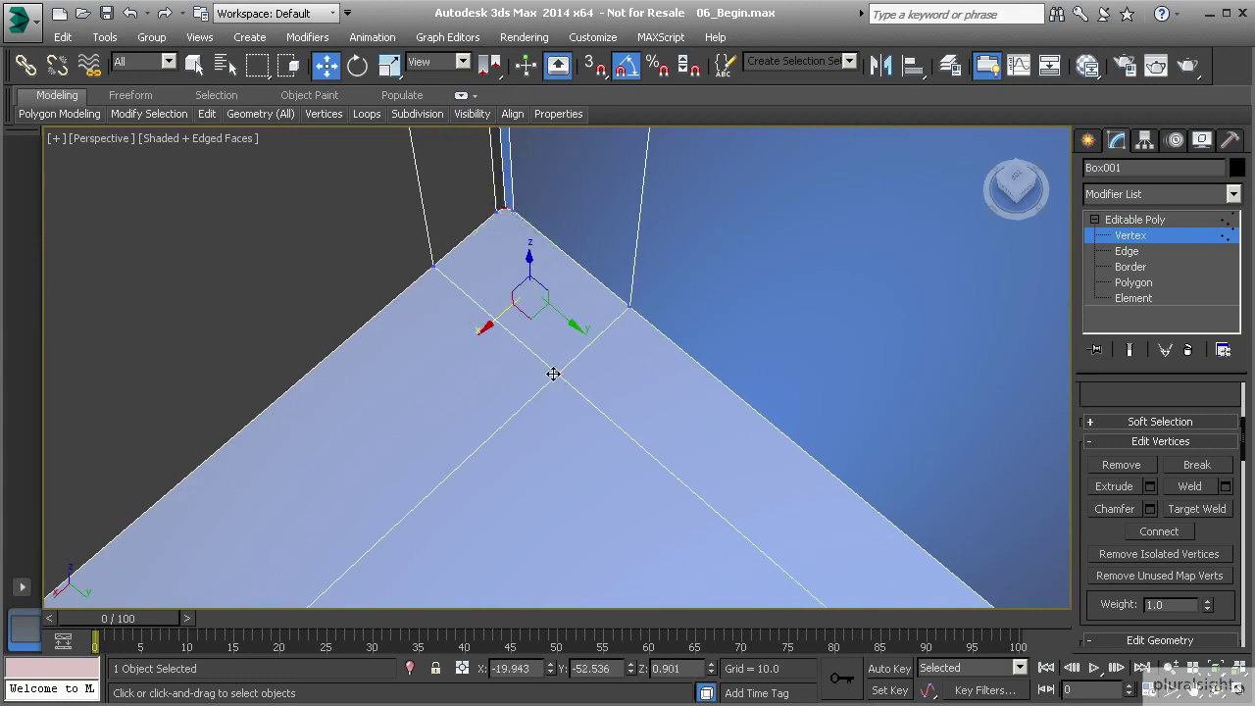
click(1153, 530)
Target weld the extra vertices beside the next rim corner onto its outer corner vertices, both underneath and on top.
middle_drag(523, 252, 937, 317)
scroll(539, 257, down, 5)
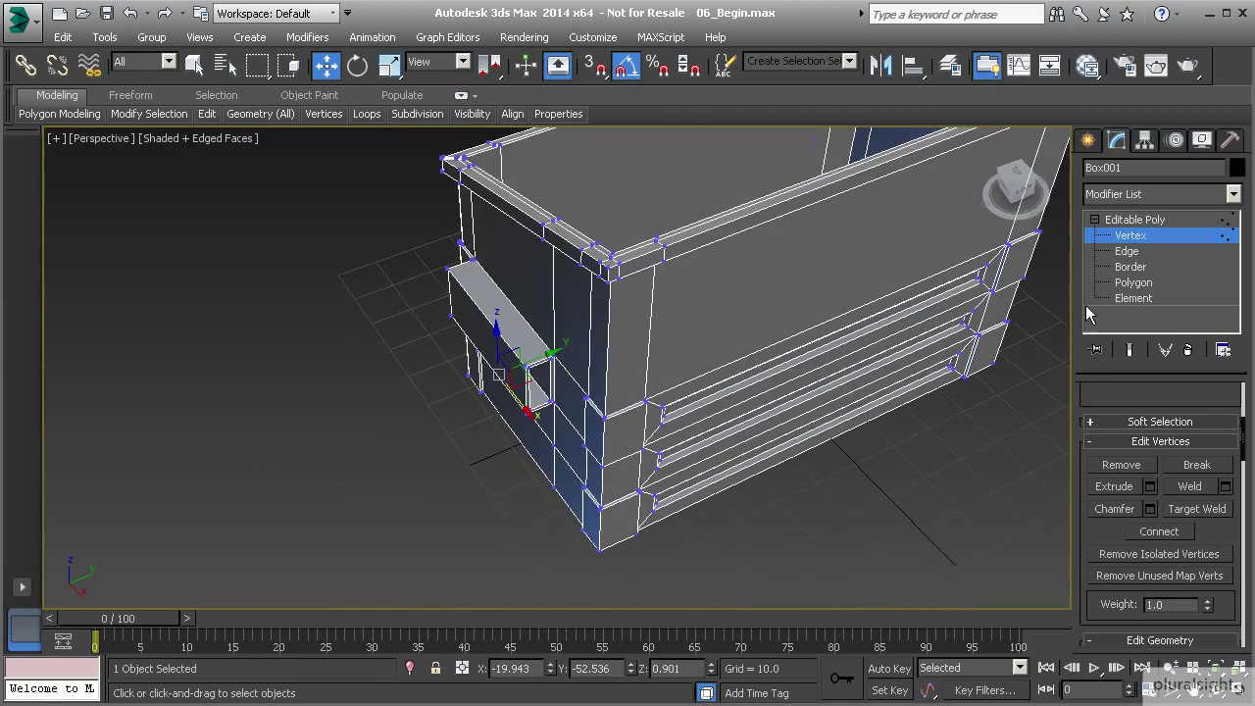
click(1130, 252)
scroll(567, 323, up, 8)
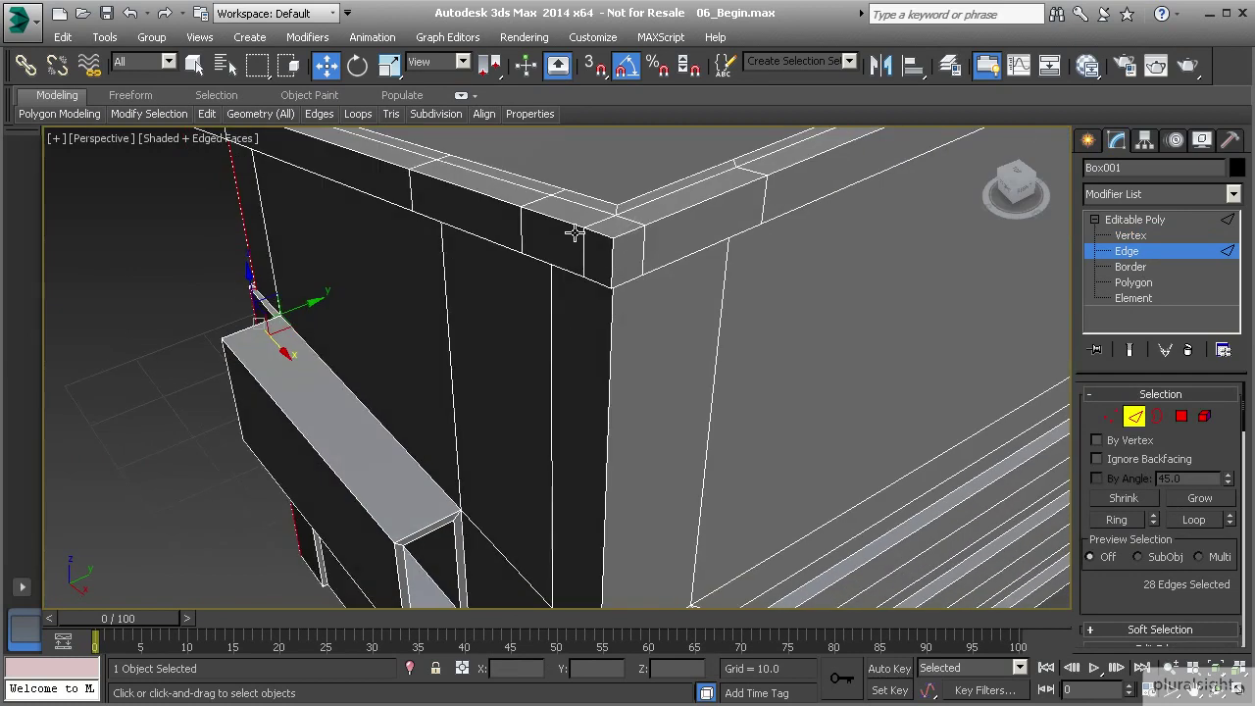
alt+middle_drag(605, 283, 571, 323)
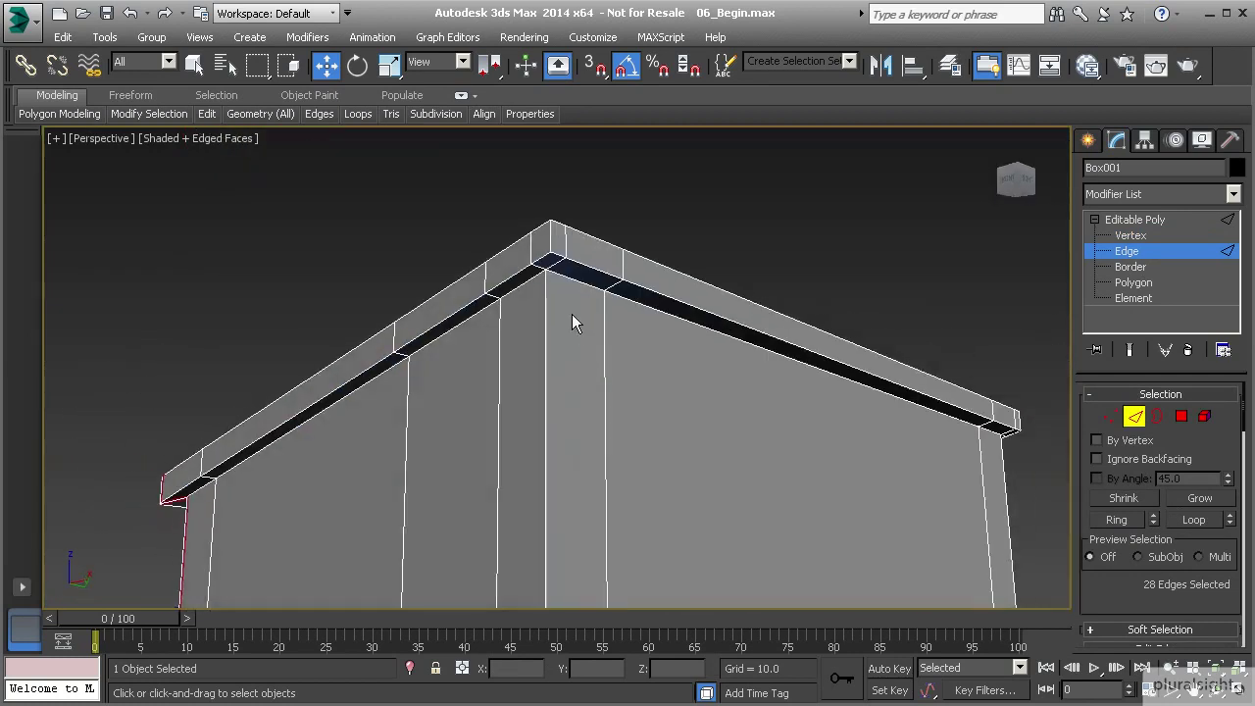
key(1)
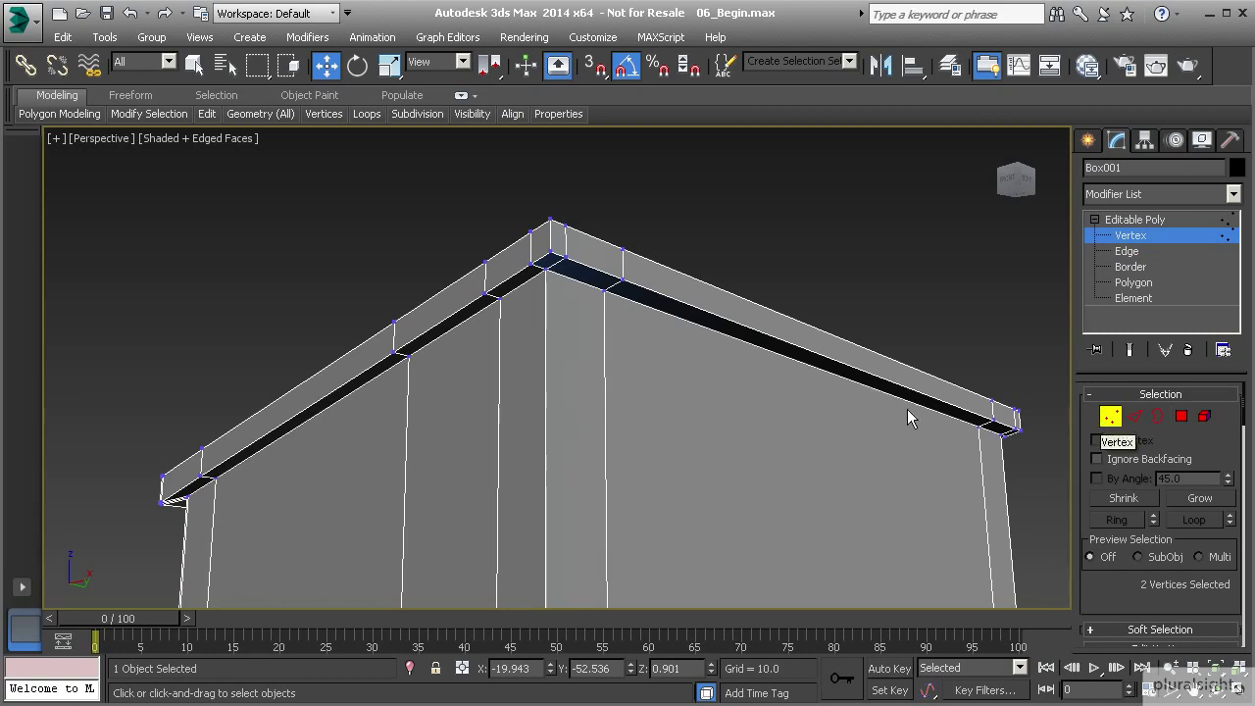
right_click(512, 310)
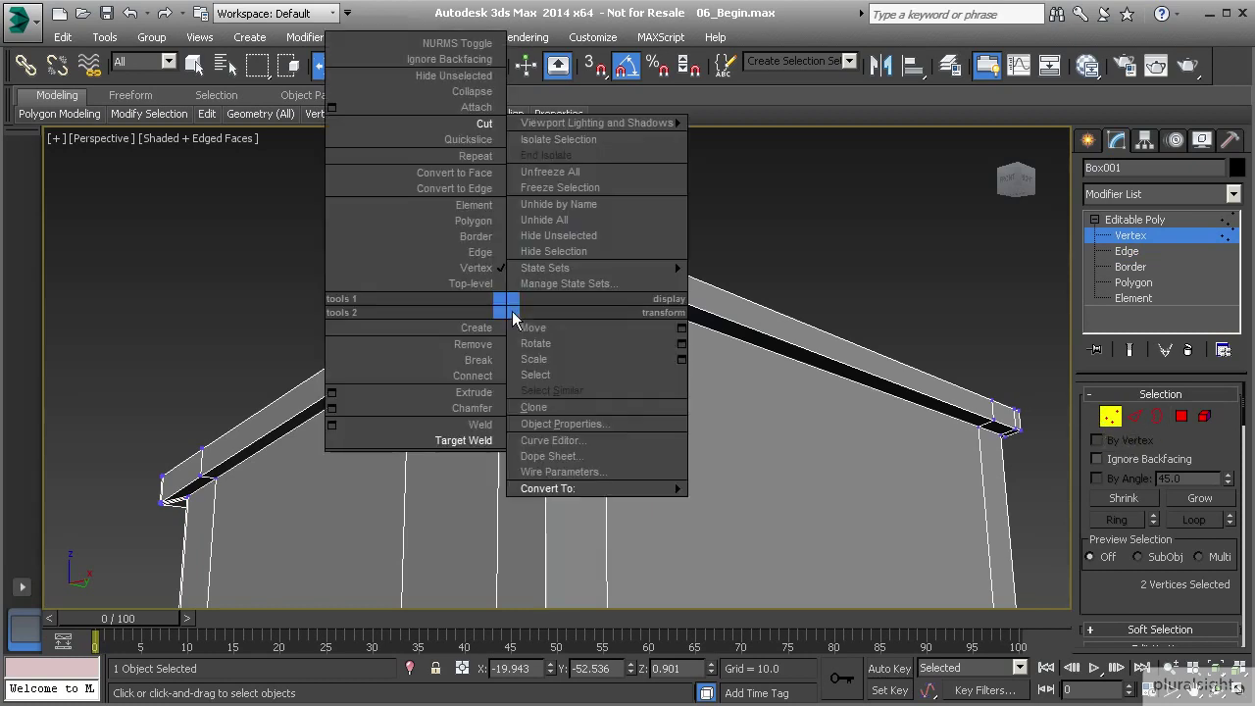
click(471, 440)
click(549, 252)
alt+middle_drag(552, 253, 589, 502)
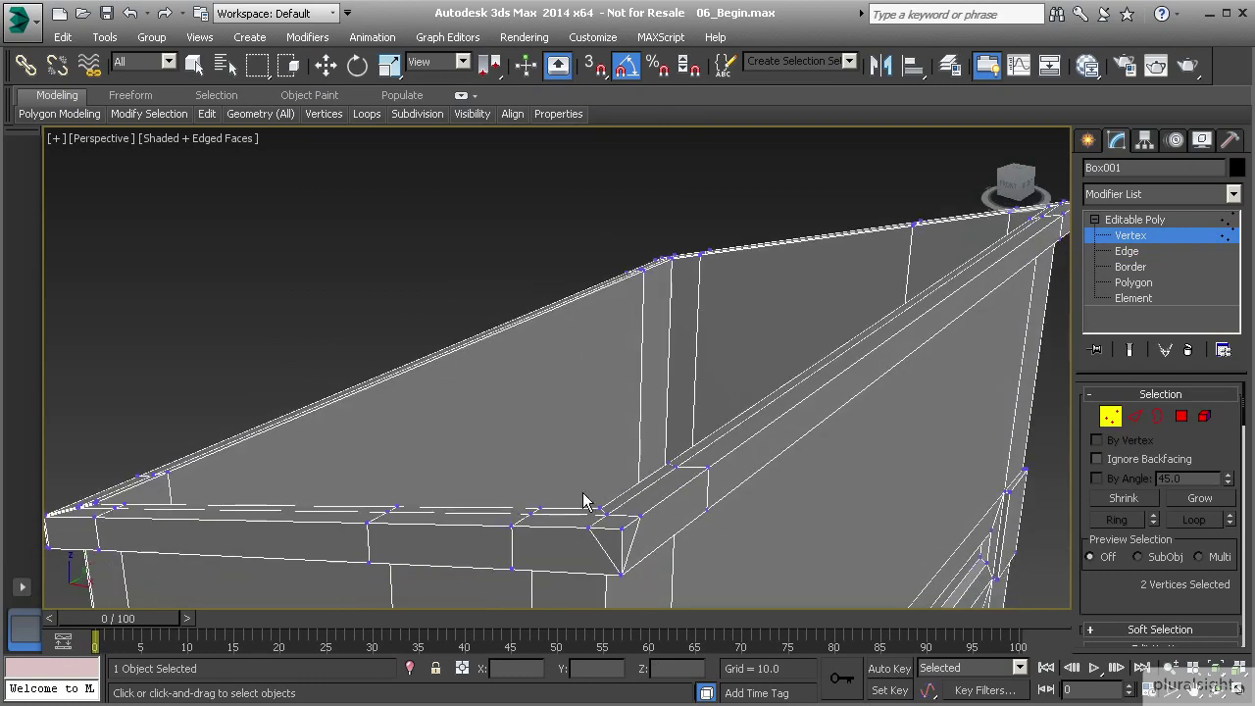
click(621, 527)
Target weld the surplus lower and upper vertices at the third rim corner onto its outer corner vertices.
alt+middle_drag(753, 477, 558, 466)
middle_drag(559, 466, 593, 449)
click(592, 326)
alt+middle_drag(575, 313, 561, 384)
middle_drag(561, 384, 554, 309)
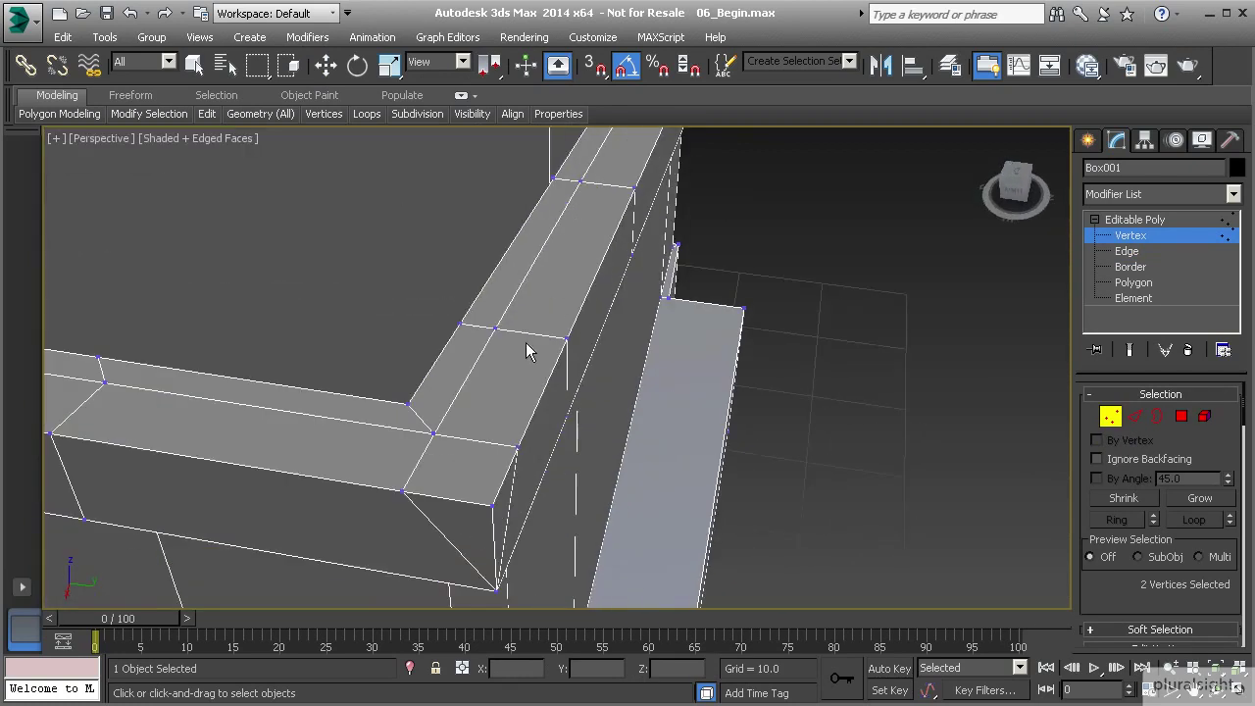
click(495, 504)
Clean up the last rim corner by target welding its extra lower and upper vertices onto the outer corner vertices.
scroll(533, 451, down, 3)
alt+middle_drag(533, 451, 678, 489)
scroll(633, 440, up, 4)
alt+middle_drag(632, 440, 514, 351)
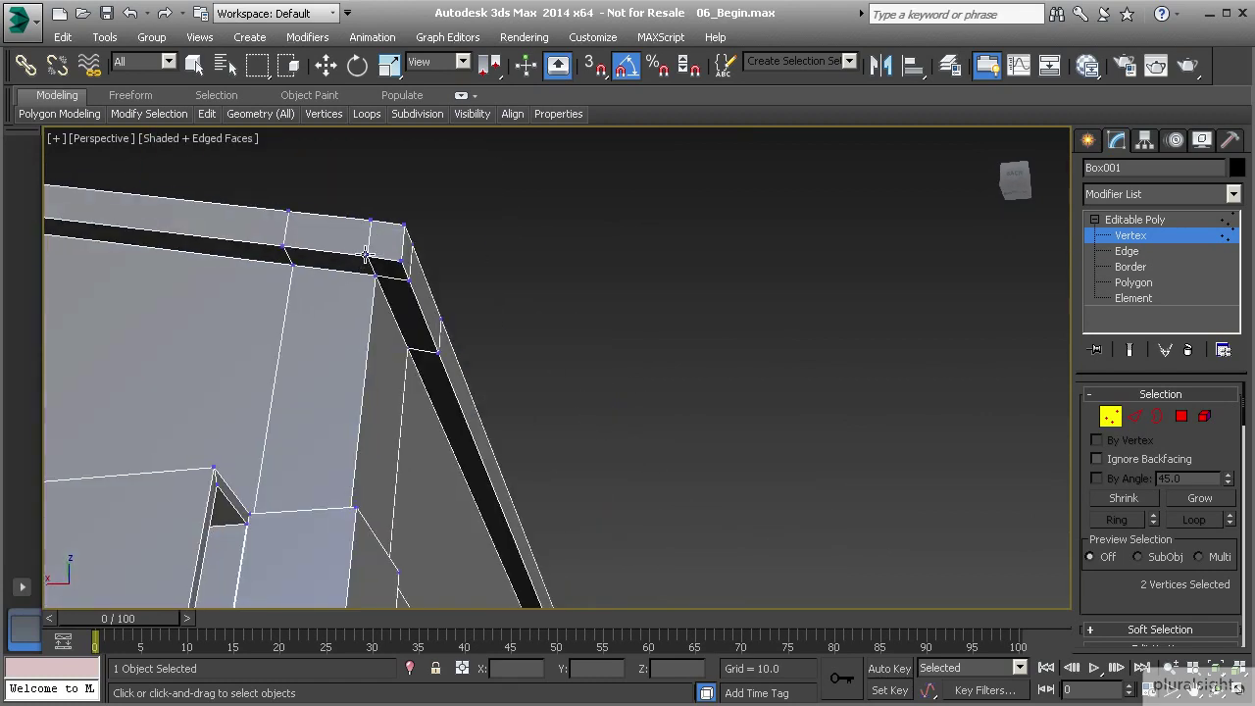
drag(403, 260, 408, 277)
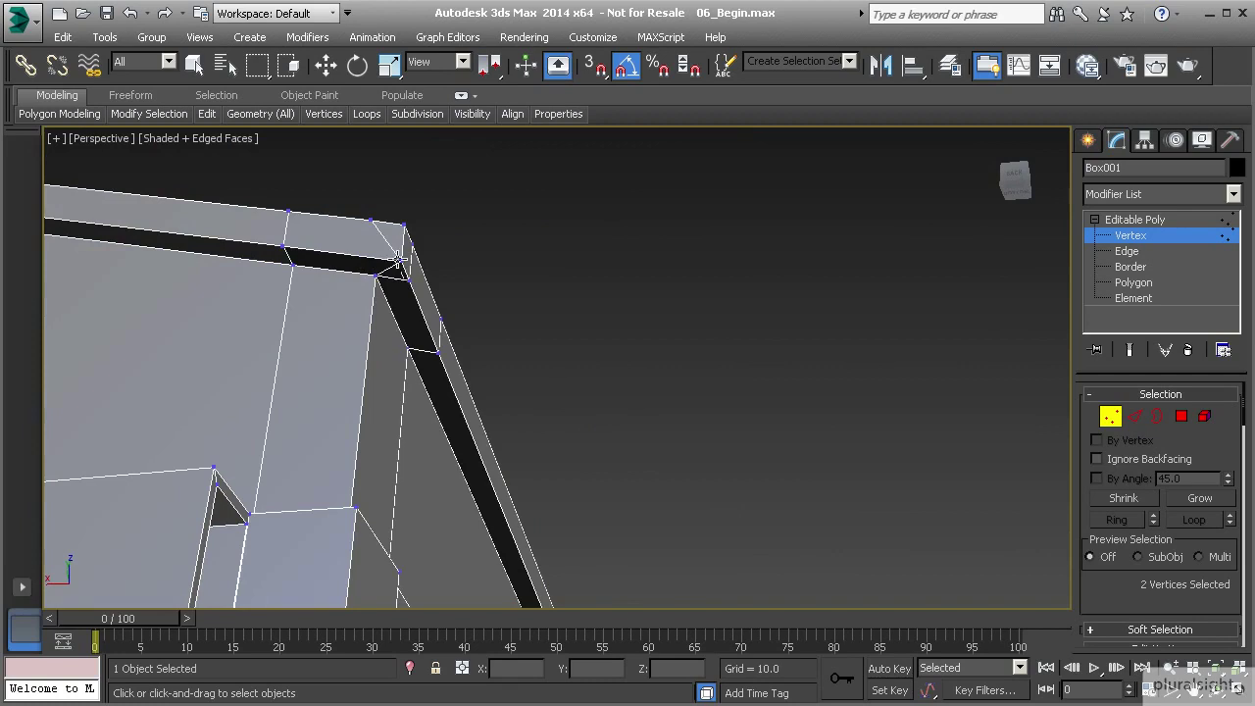
alt+middle_drag(361, 224, 412, 215)
alt+middle_drag(412, 215, 410, 294)
middle_drag(410, 294, 437, 352)
scroll(427, 312, down, 5)
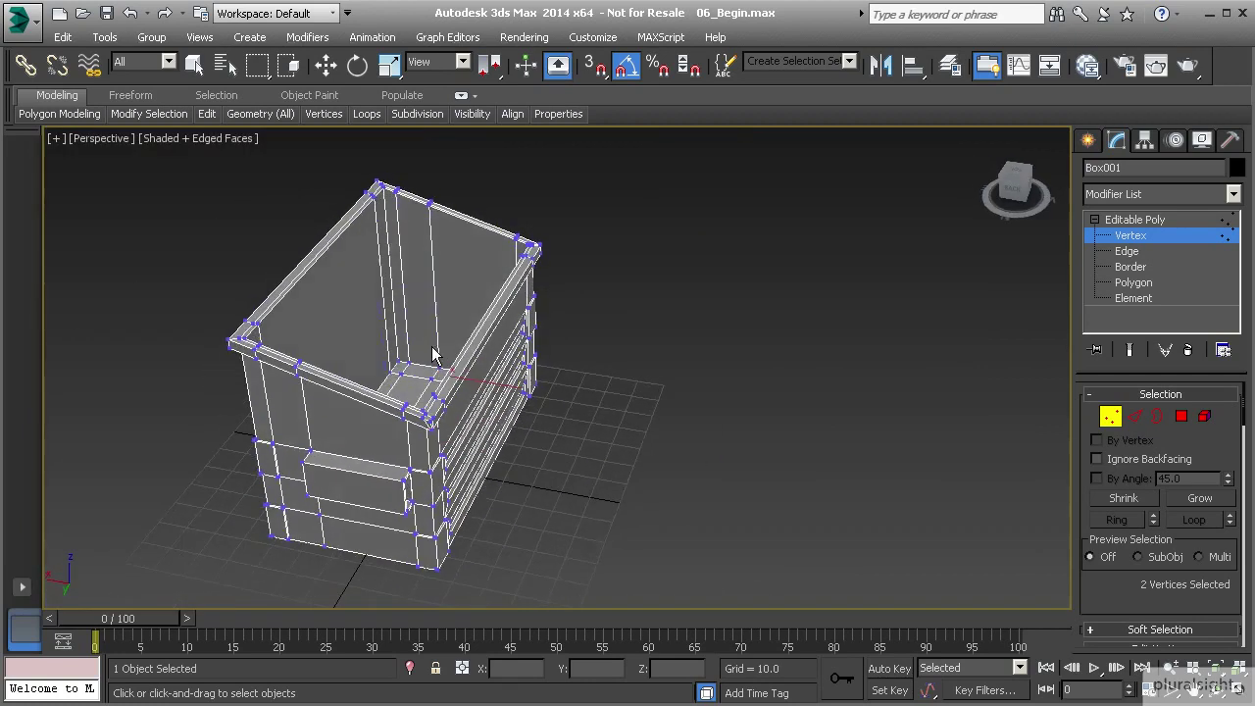
scroll(436, 351, up, 10)
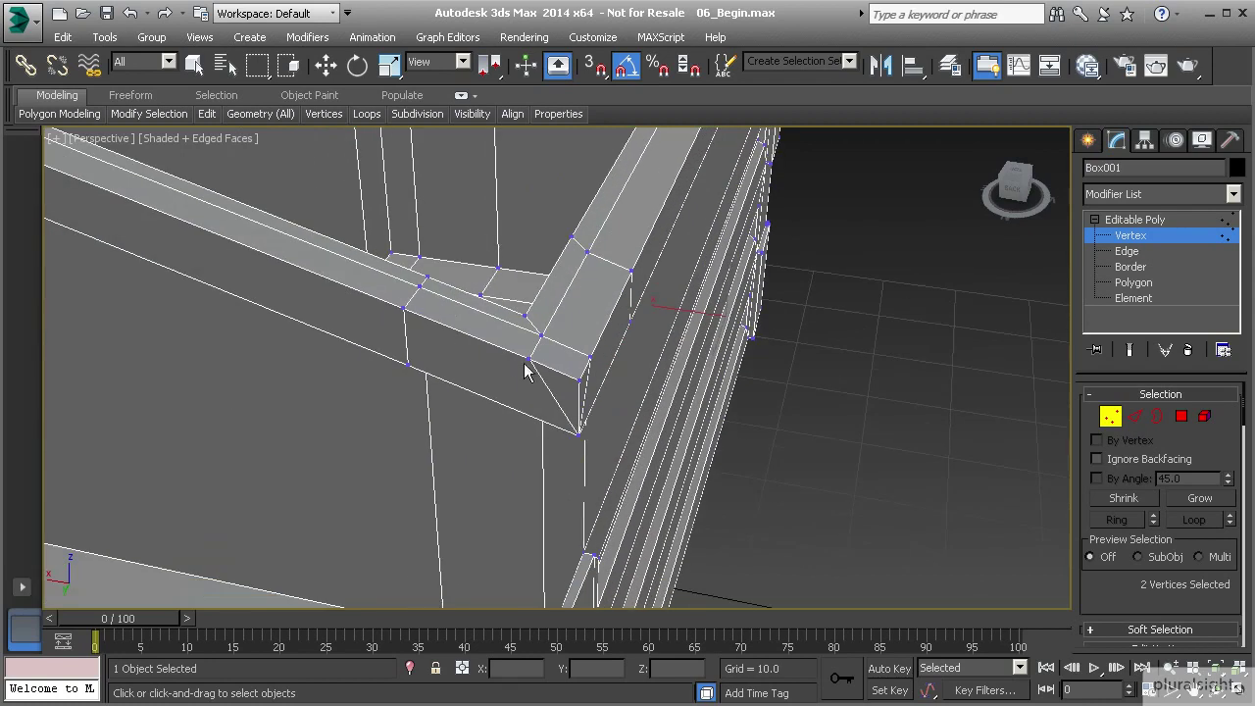
click(580, 382)
mouse_move(597, 371)
alt+middle_down()
mouse_move(597, 337)
mouse_move(577, 451)
mouse_move(493, 412)
mouse_move(543, 319)
mouse_move(461, 422)
mouse_move(460, 460)
mouse_move(598, 403)
mouse_move(580, 366)
mouse_move(566, 369)
mouse_move(572, 356)
mouse_move(578, 437)
mouse_move(550, 382)
mouse_move(608, 392)
alt+middle_up()
Select the vertical edge loop at the cleaned-up corner beside the fork pocket and chamfer it by 0.544 with 2 segments.
click(1134, 416)
key(w)
scroll(546, 454, down, 5)
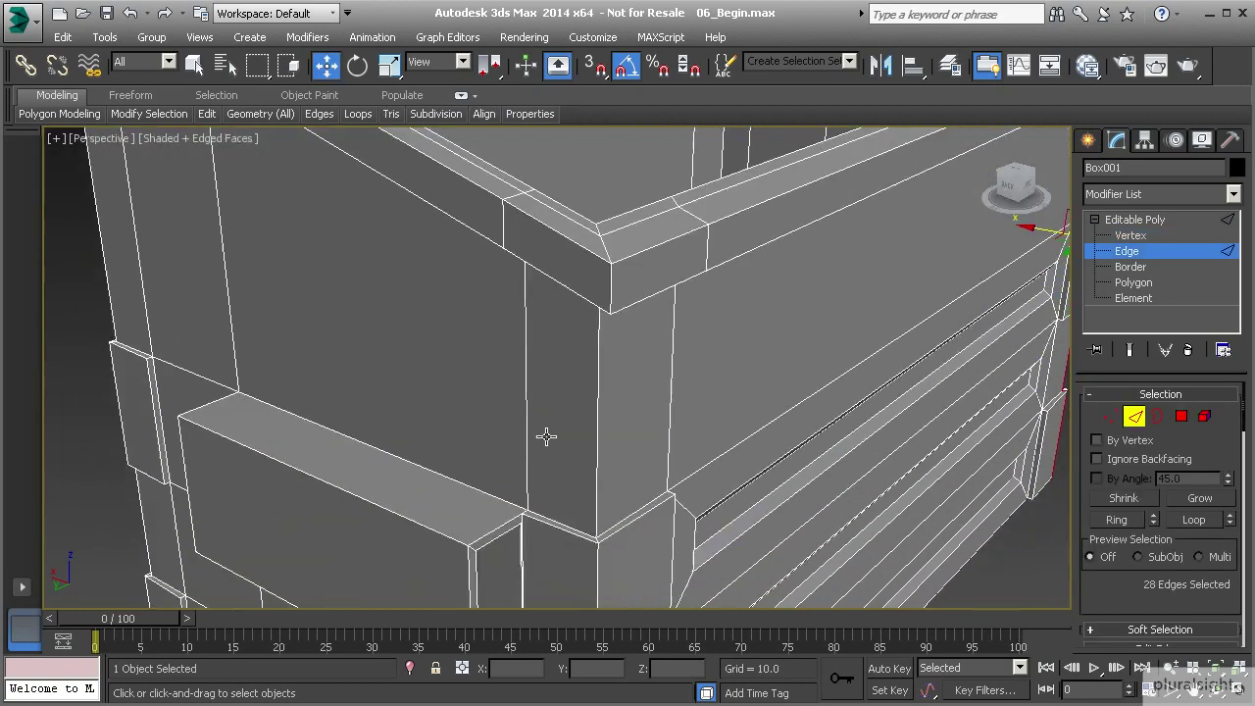
double_click(564, 423)
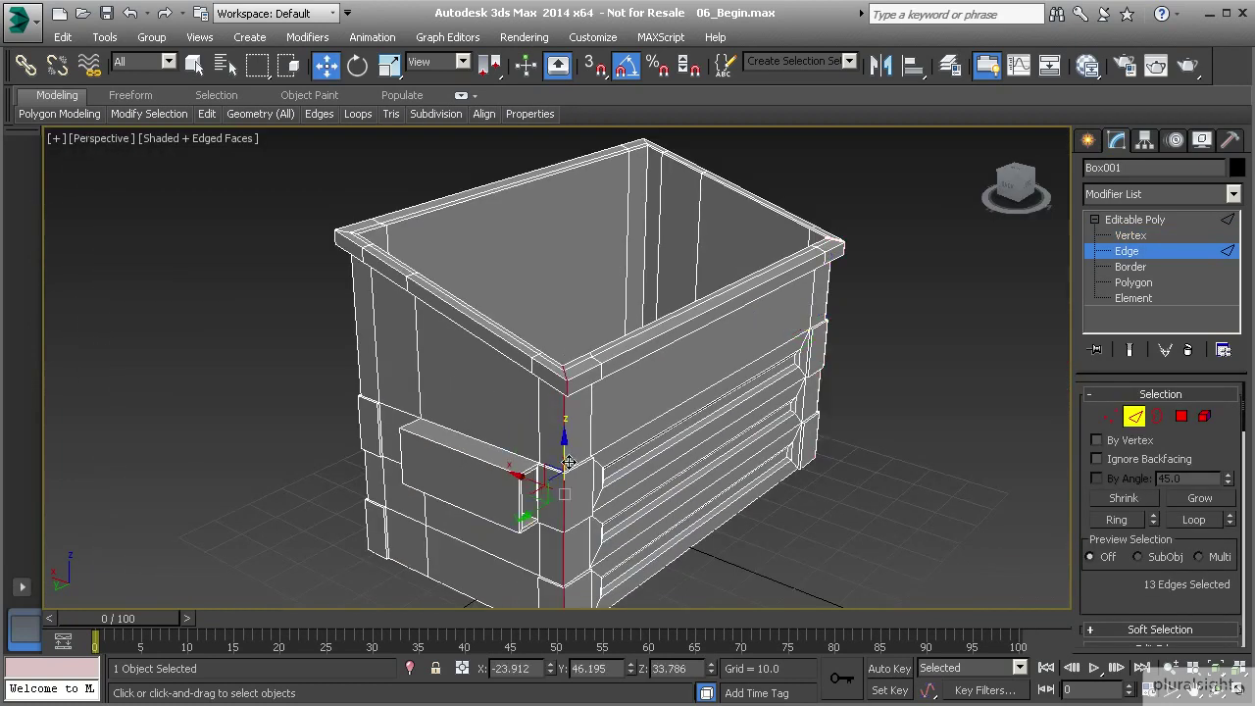
alt+middle_drag(576, 409, 676, 317)
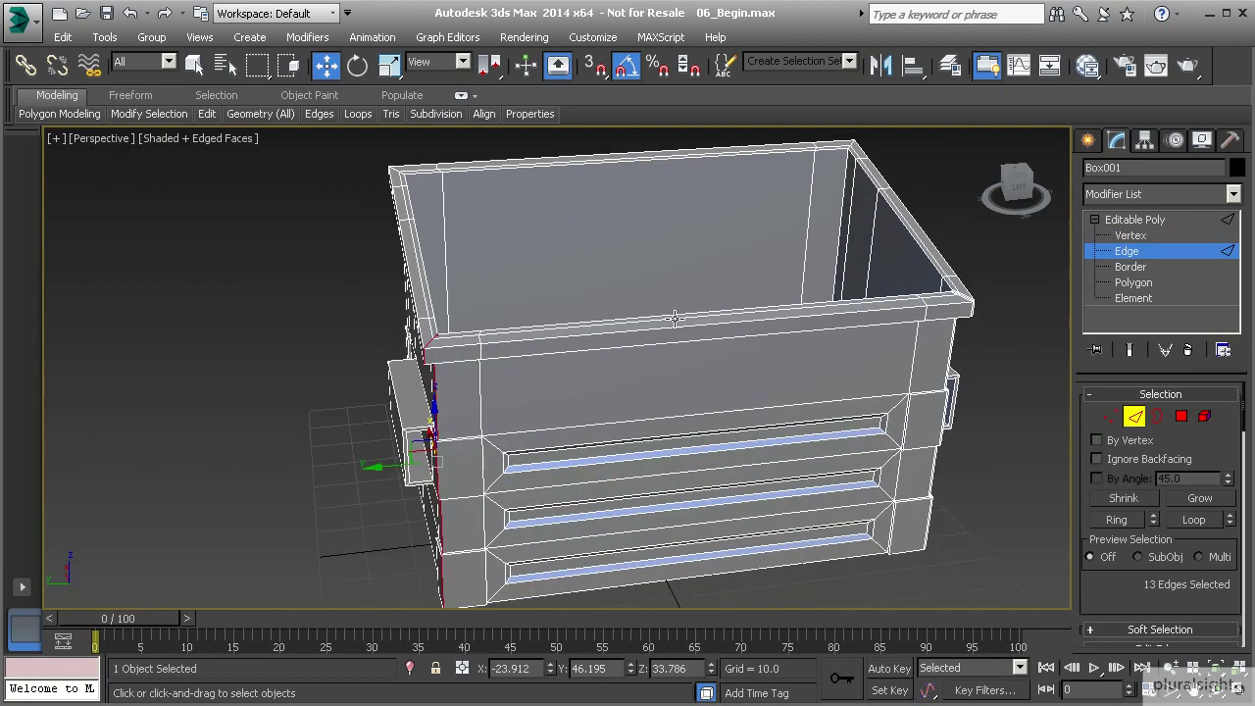
alt+middle_drag(554, 312, 616, 355)
scroll(691, 377, down, 1)
scroll(686, 367, up, 2)
drag(1118, 592, 1108, 409)
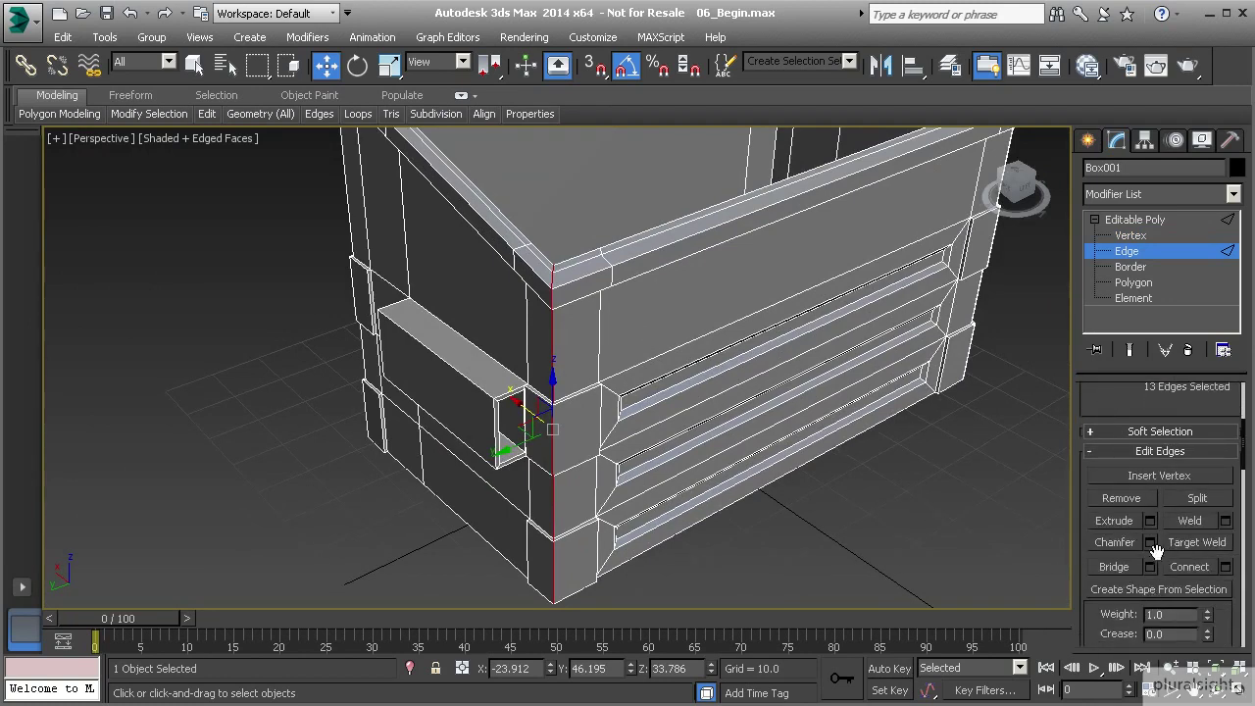
click(1150, 542)
alt+middle_drag(516, 336, 765, 343)
click(566, 463)
Select the edge loops of both remaining vertical corners together and chamfer them by 0.544 with 2 segments.
click(765, 343)
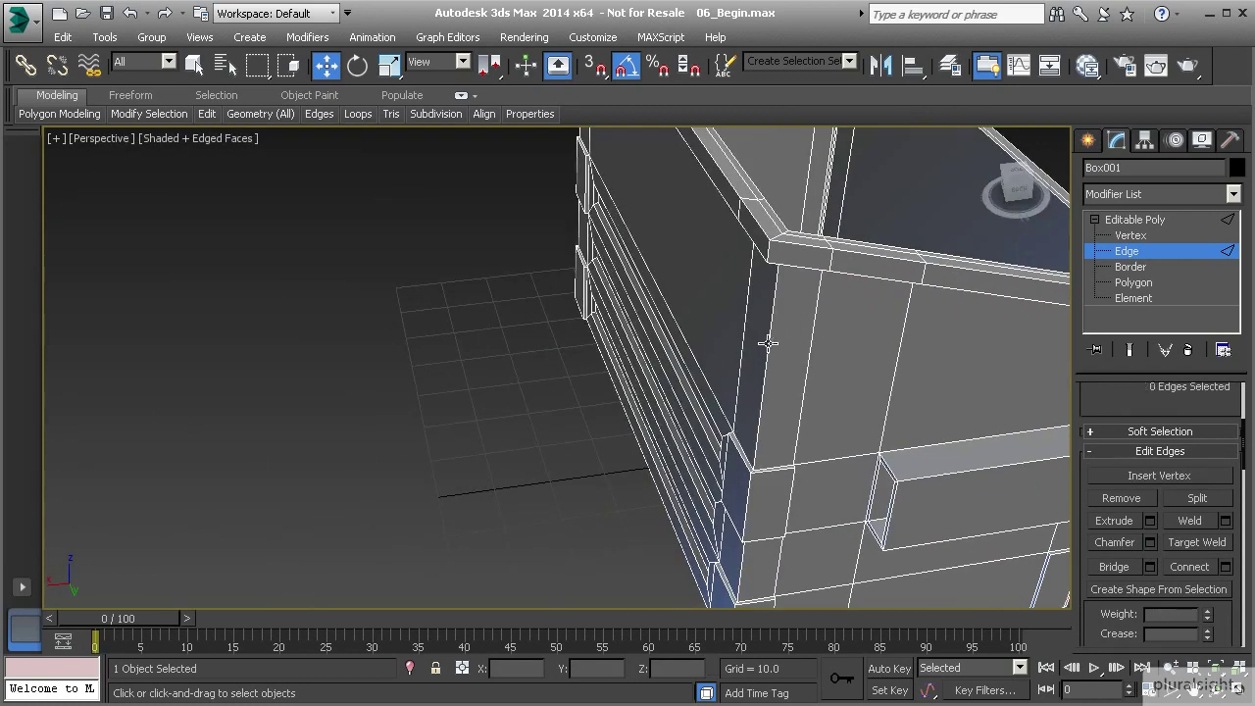
double_click(765, 343)
alt+middle_drag(360, 324, 1036, 331)
alt+middle_drag(672, 359, 738, 458)
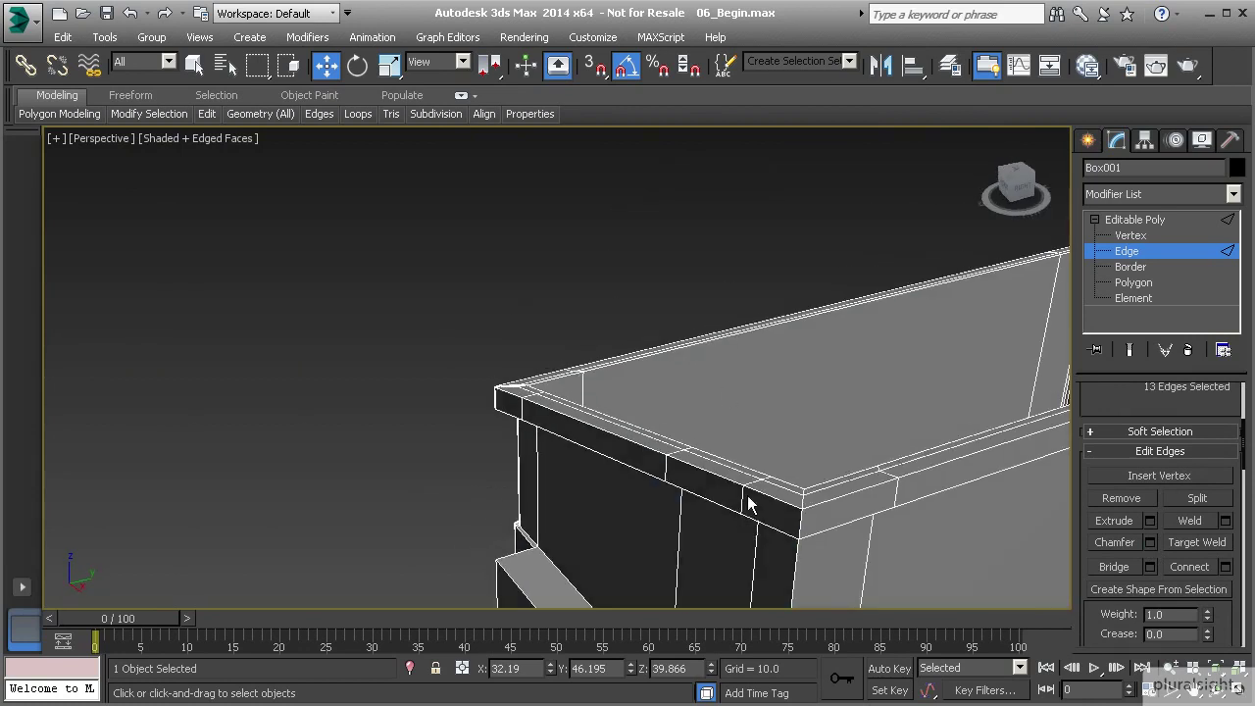
ctrl+double_click(793, 570)
alt+middle_drag(792, 570, 760, 475)
click(1149, 545)
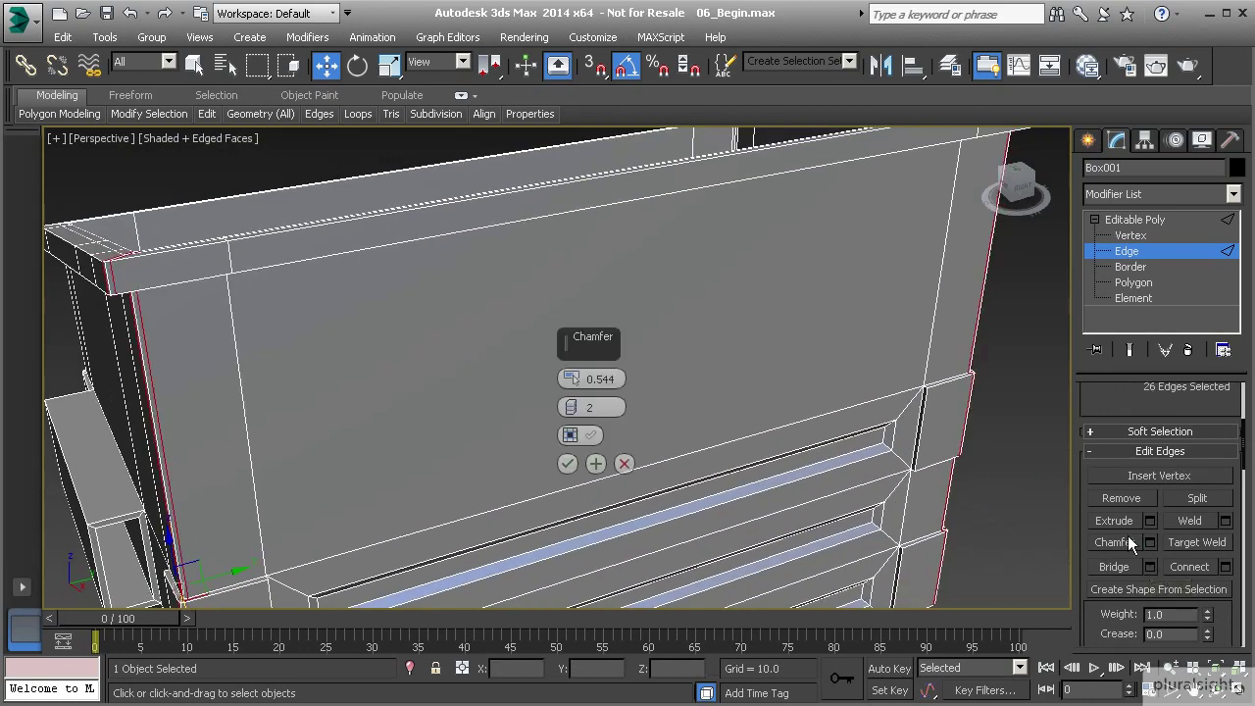
click(566, 465)
Select the middle vertex of the new chamfer at the next corner of the dumpster's inside floor.
scroll(432, 403, down, 3)
alt+middle_drag(432, 403, 558, 455)
middle_drag(371, 483, 507, 410)
scroll(555, 445, up, 4)
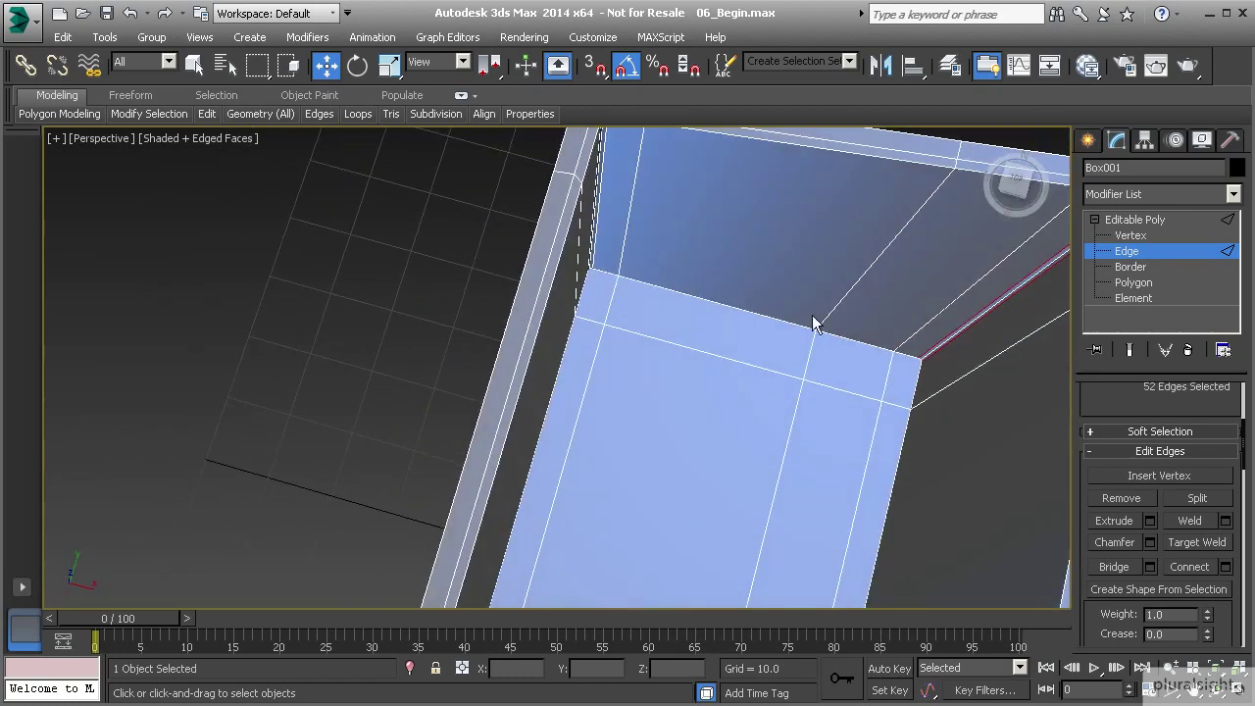
key(1)
scroll(687, 316, down, 4)
scroll(580, 327, up, 5)
middle_drag(579, 328, 587, 265)
click(499, 222)
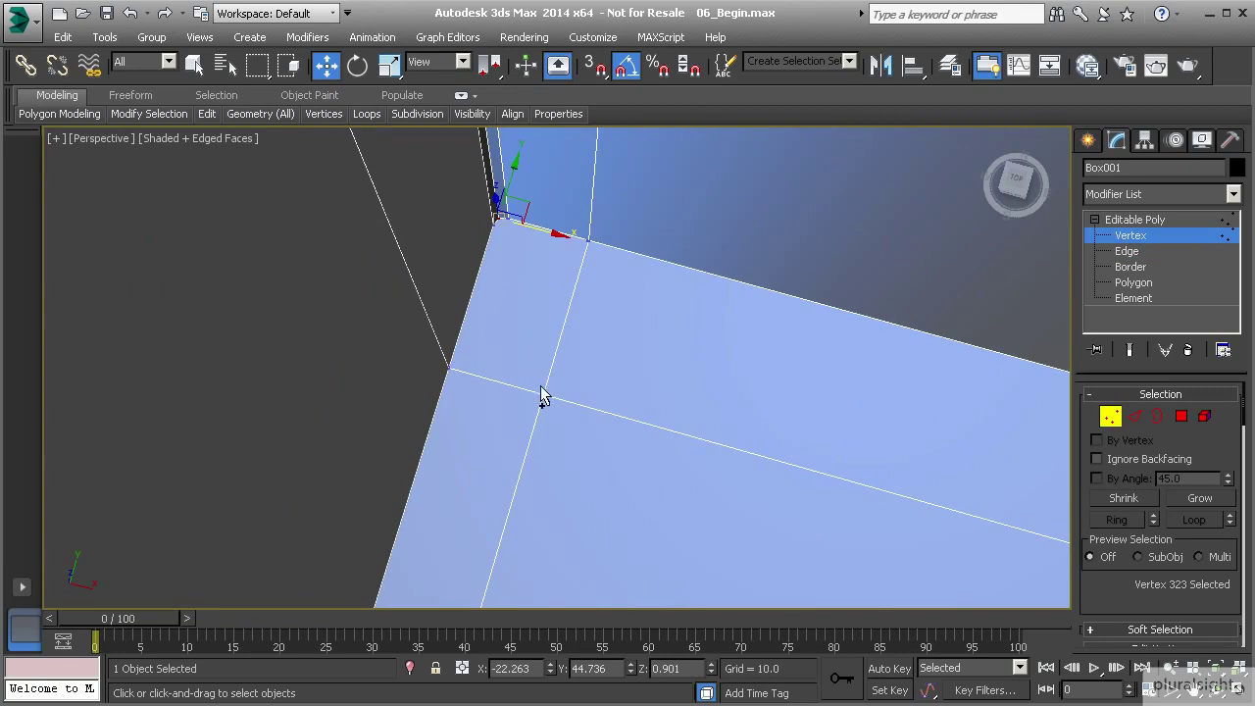
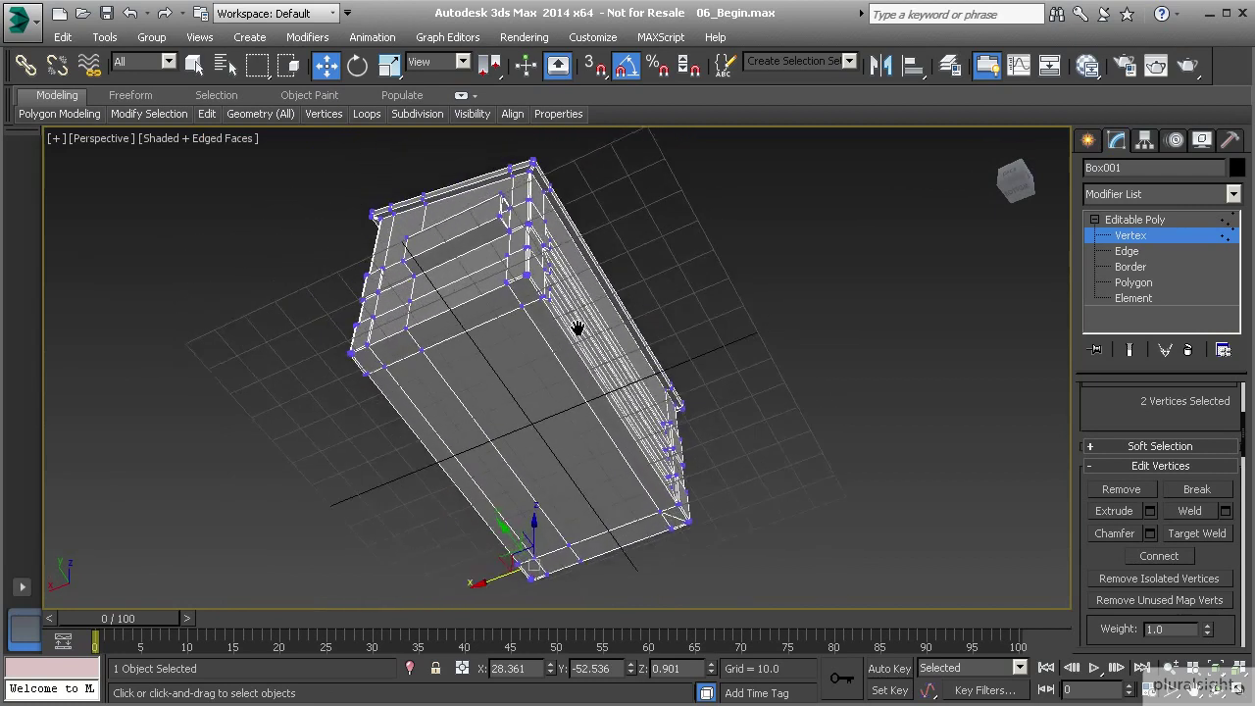
On the dumpster's underside, connect the next corner's middle chamfer vertex to the diagonally opposite grid vertex.
scroll(550, 376, up, 3)
scroll(531, 376, up, 5)
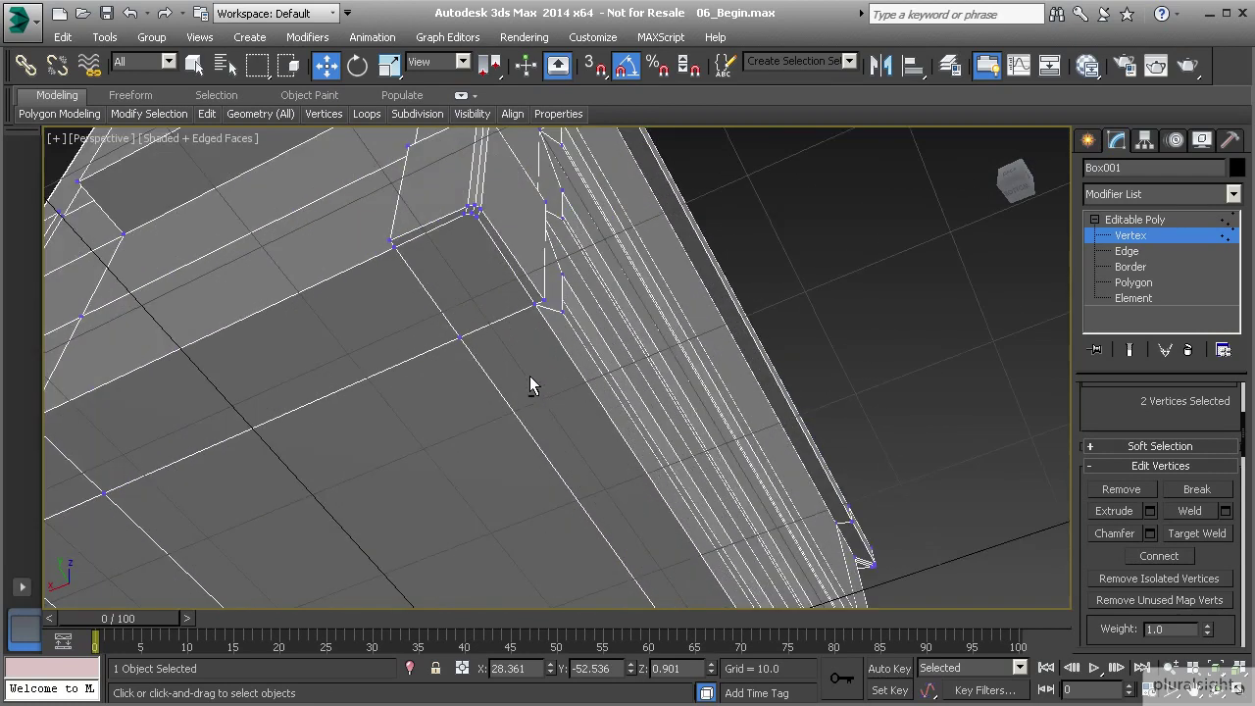
mouse_move(479, 305)
middle_down()
mouse_move(512, 347)
mouse_move(495, 321)
middle_up()
click(566, 165)
ctrl+click(527, 423)
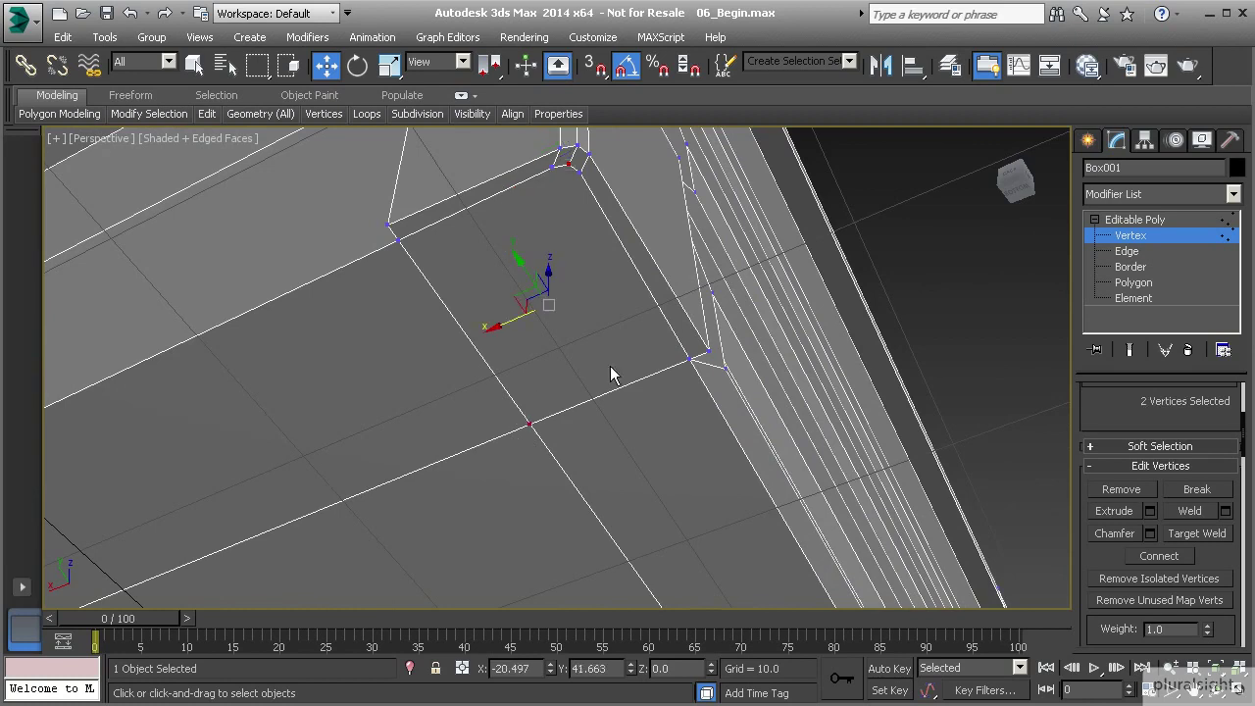
click(1159, 556)
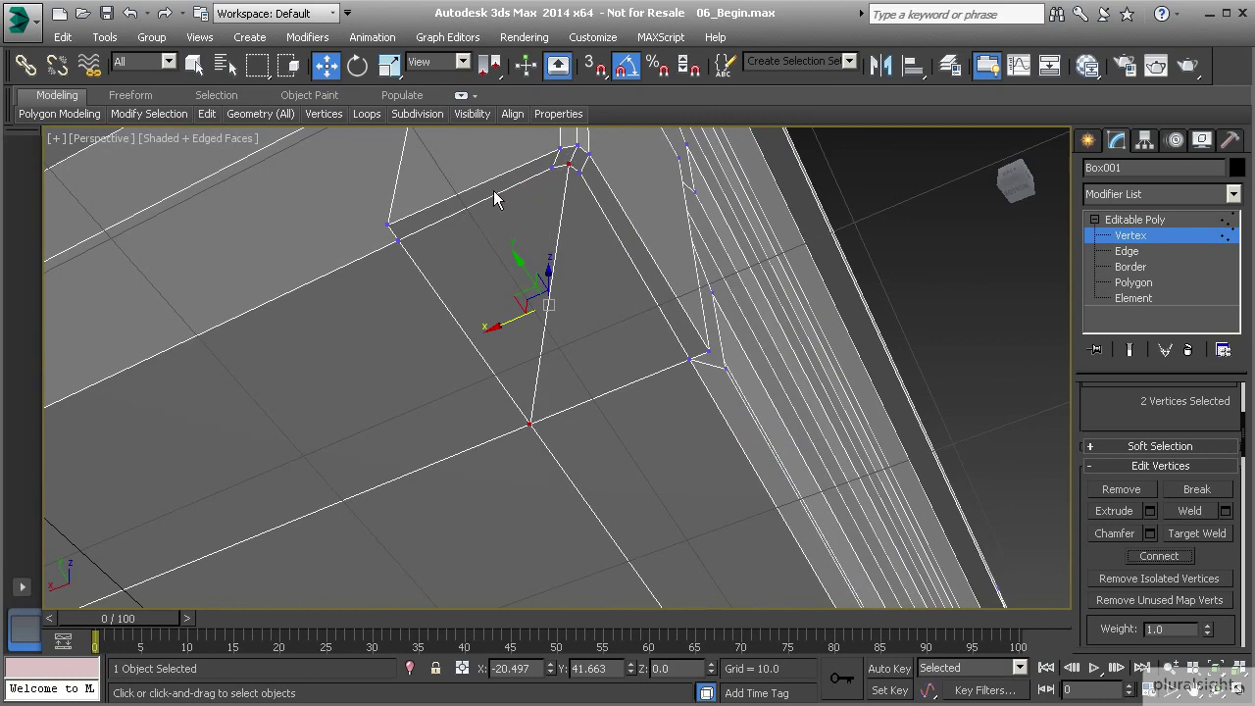
middle_drag(530, 170, 492, 201)
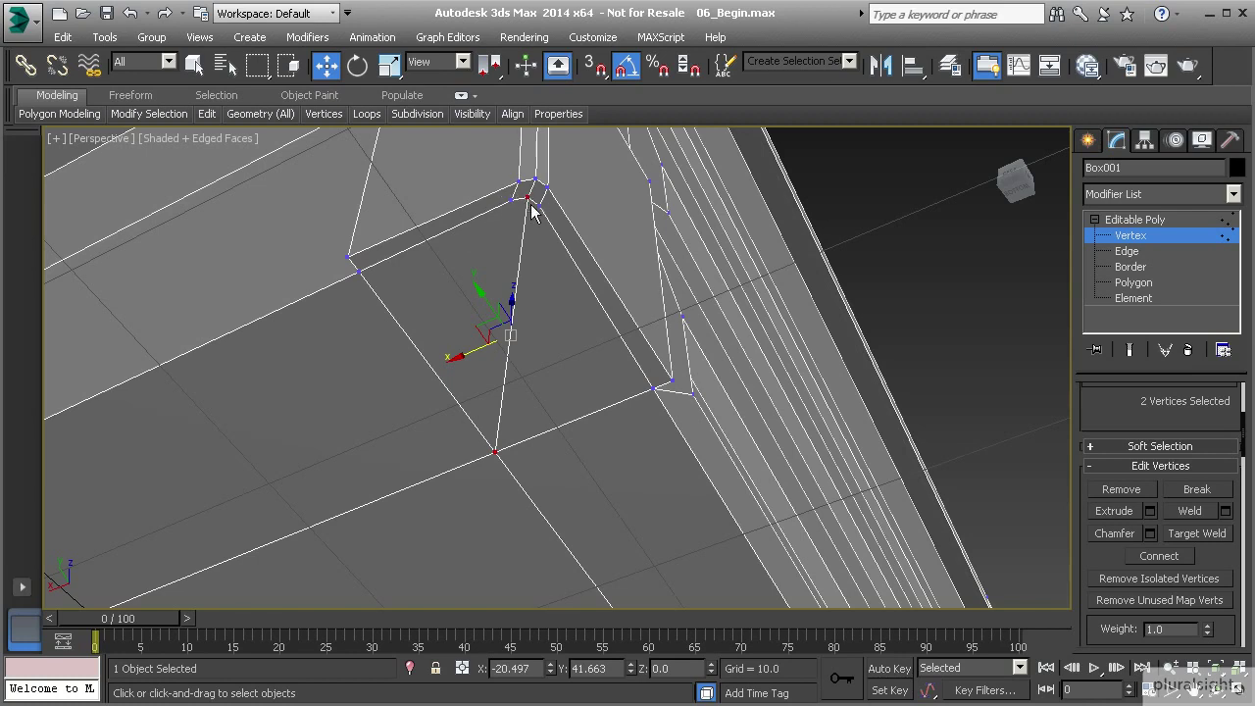
Connect the middle chamfer vertex of the following underside corner to its diagonal grid vertex.
scroll(418, 187, down, 5)
alt+middle_drag(417, 187, 528, 310)
scroll(530, 310, up, 6)
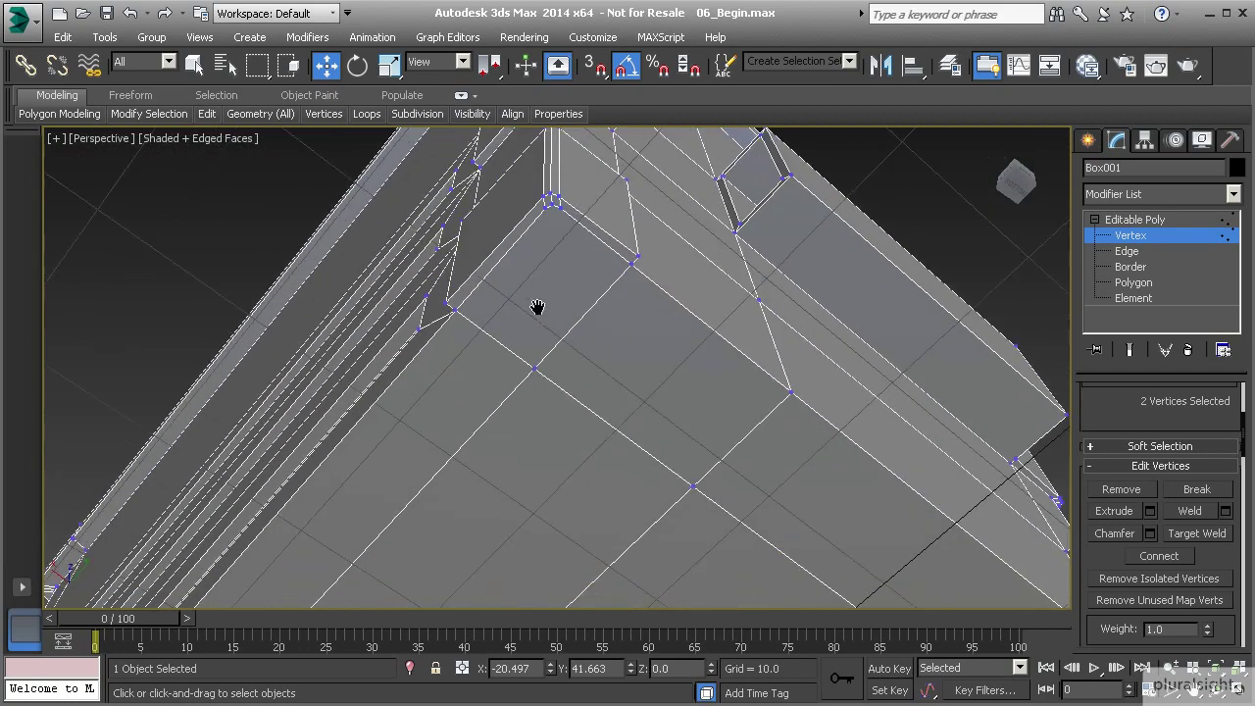
click(553, 203)
ctrl+click(534, 368)
scroll(672, 401, down, 10)
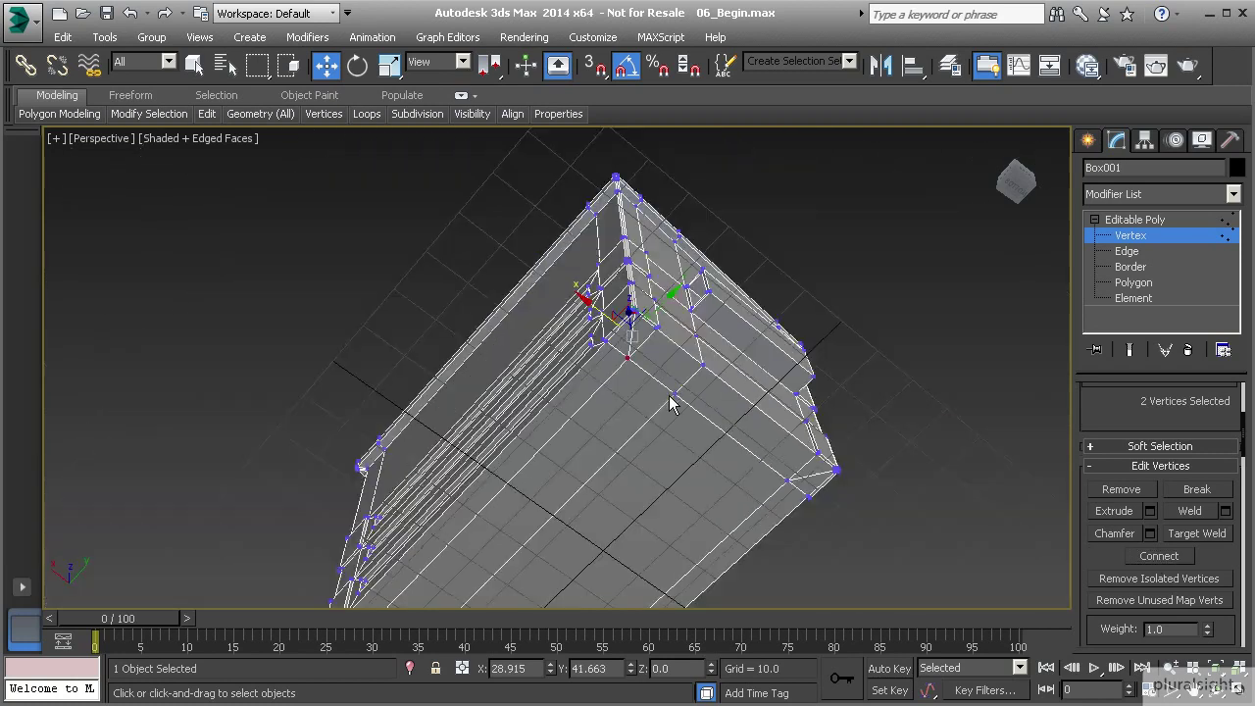
Connect the middle chamfer vertex of the last underside corner to its diagonally opposite grid vertex.
alt+middle_drag(638, 368, 530, 350)
scroll(529, 350, up, 5)
middle_drag(400, 238, 465, 297)
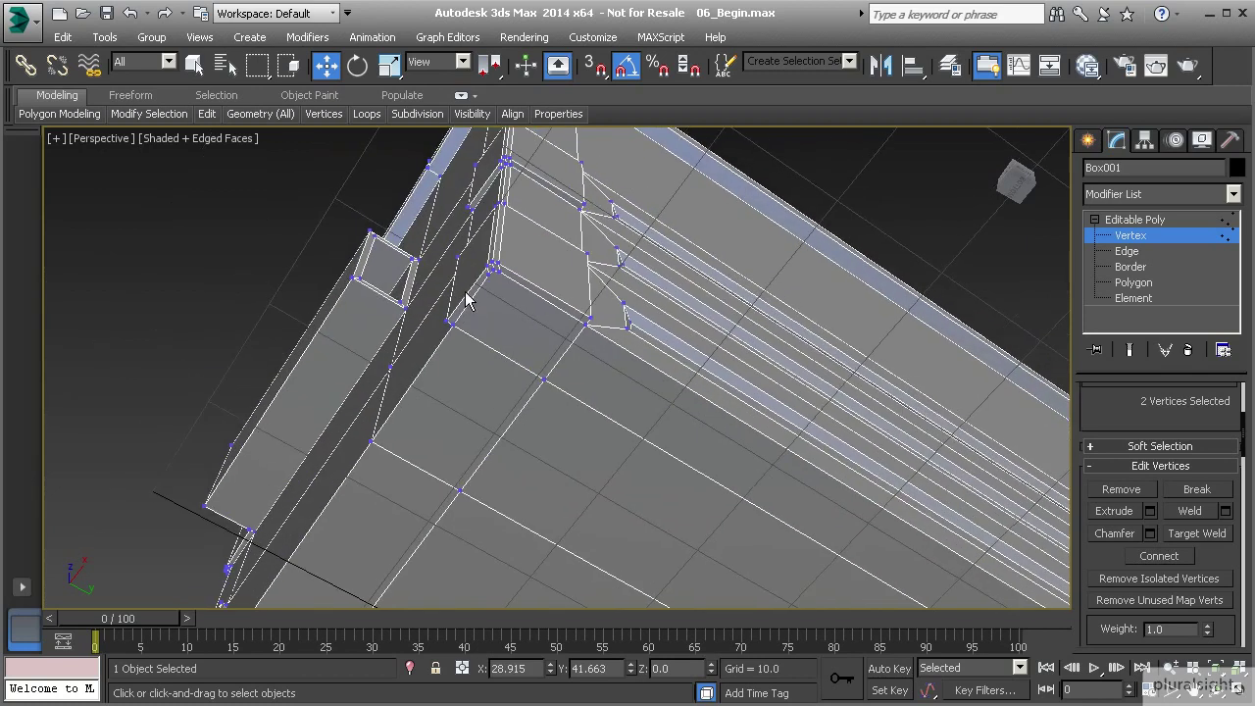
scroll(465, 297, up, 7)
scroll(531, 292, down, 5)
click(568, 297)
ctrl+click(670, 519)
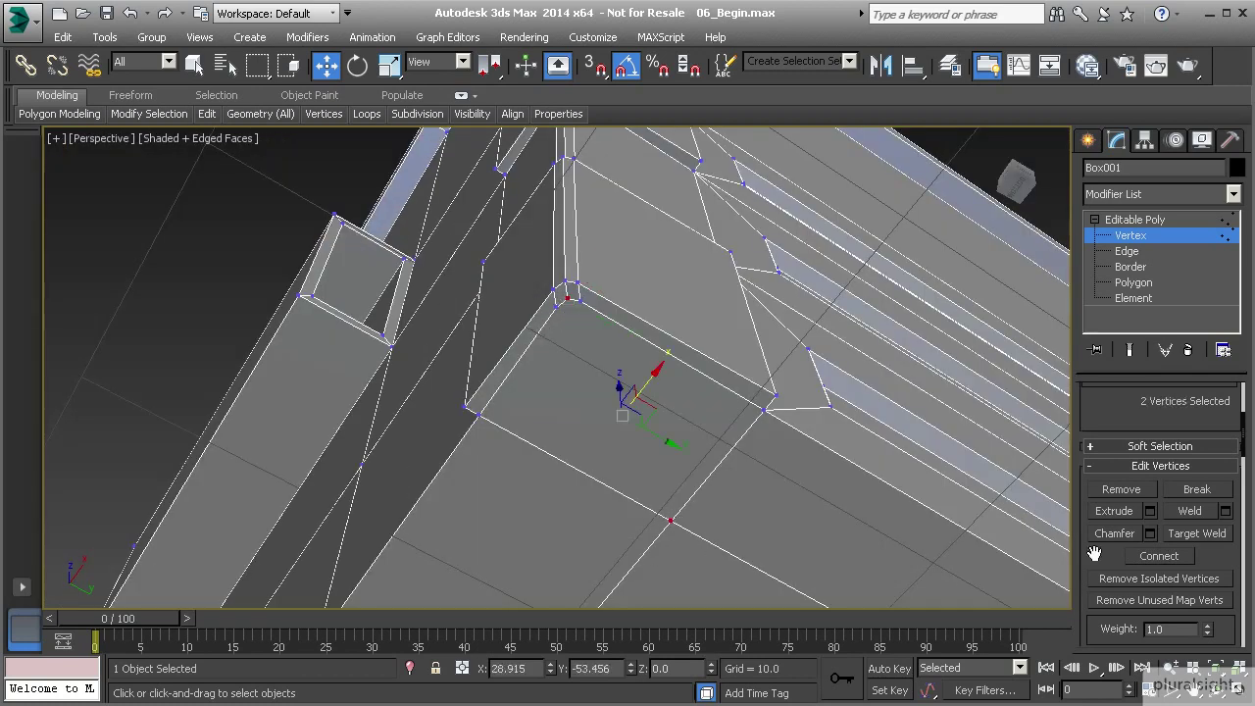
click(1159, 555)
scroll(588, 395, down, 10)
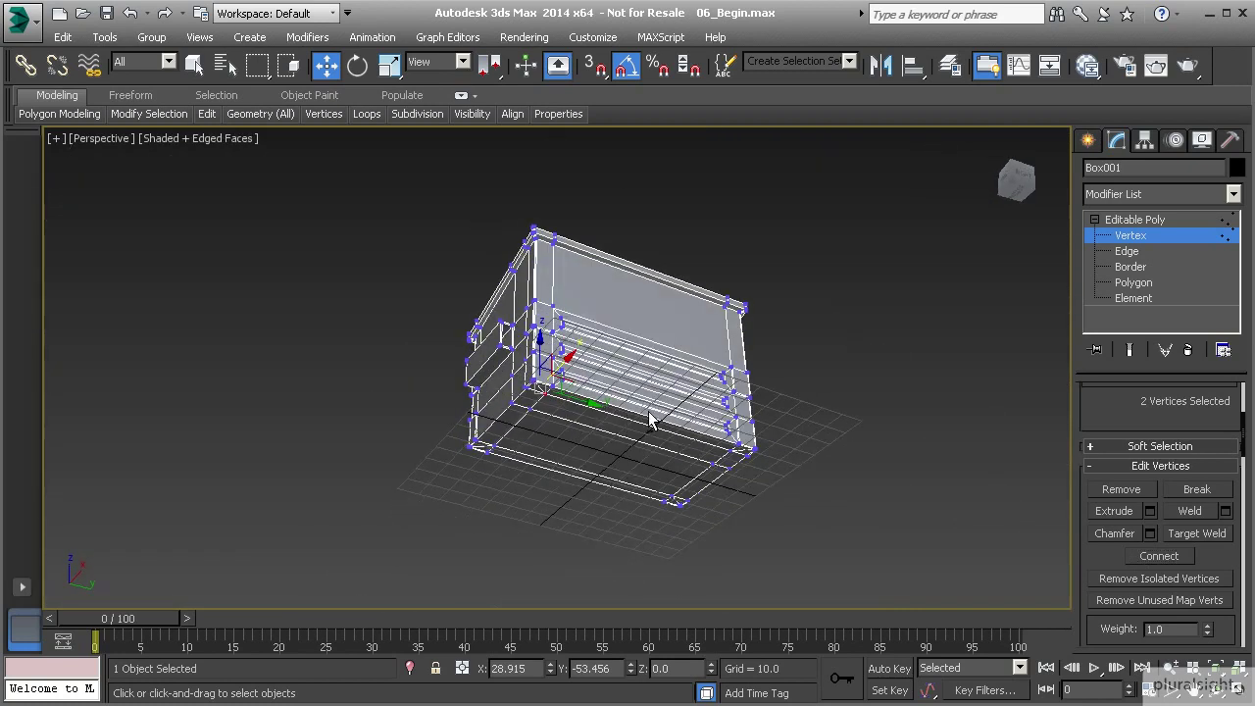
Leave vertex editing and return to the dumpster as a whole object.
click(1132, 238)
click(828, 246)
alt+middle_drag(629, 261, 617, 343)
middle_drag(607, 345, 575, 260)
scroll(540, 379, up, 3)
middle_drag(539, 380, 595, 310)
click(737, 413)
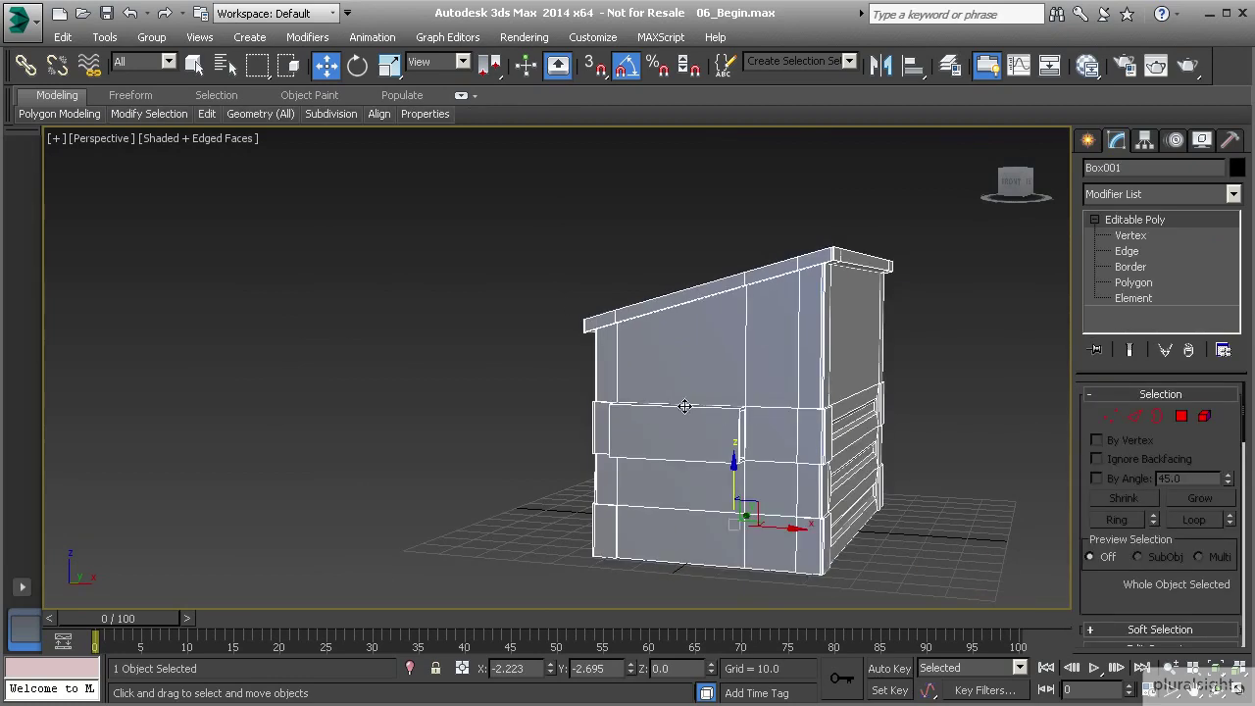
Select the outer upper and lower edge loops running around the dumpster's rim.
scroll(550, 401, up, 5)
alt+middle_drag(549, 401, 644, 356)
alt+middle_drag(756, 209, 538, 283)
middle_drag(636, 236, 579, 363)
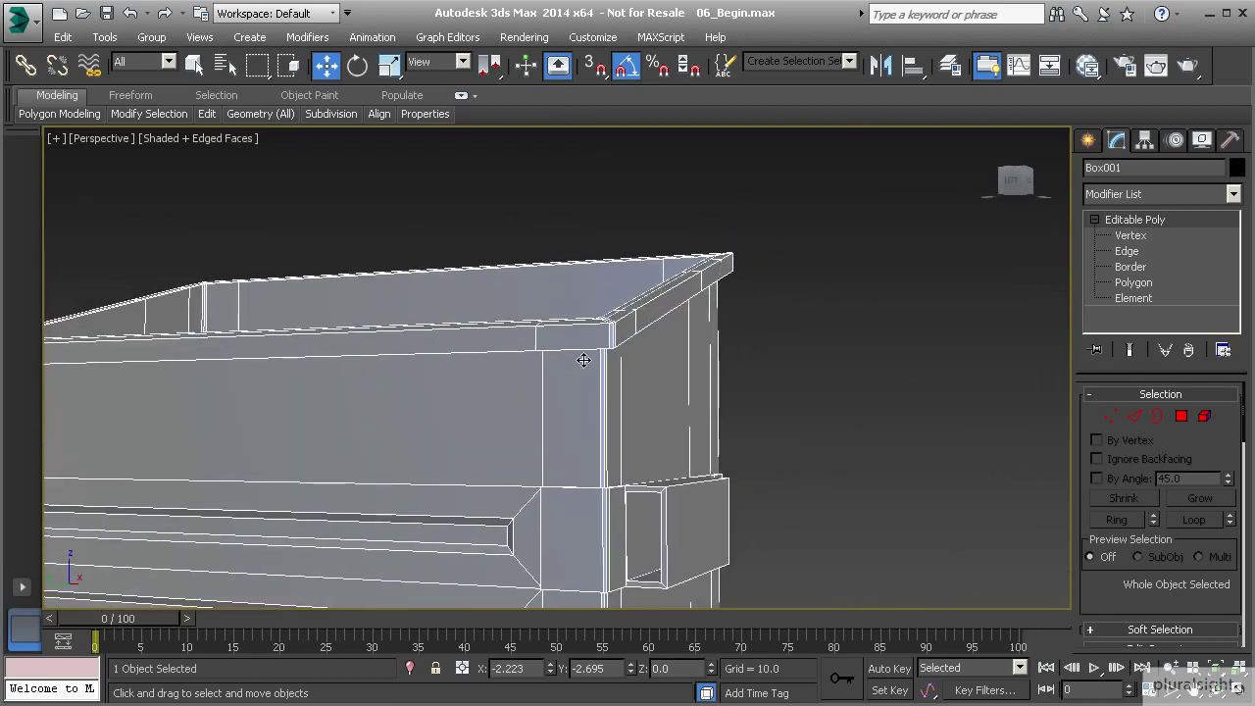
scroll(580, 364, up, 3)
click(1135, 420)
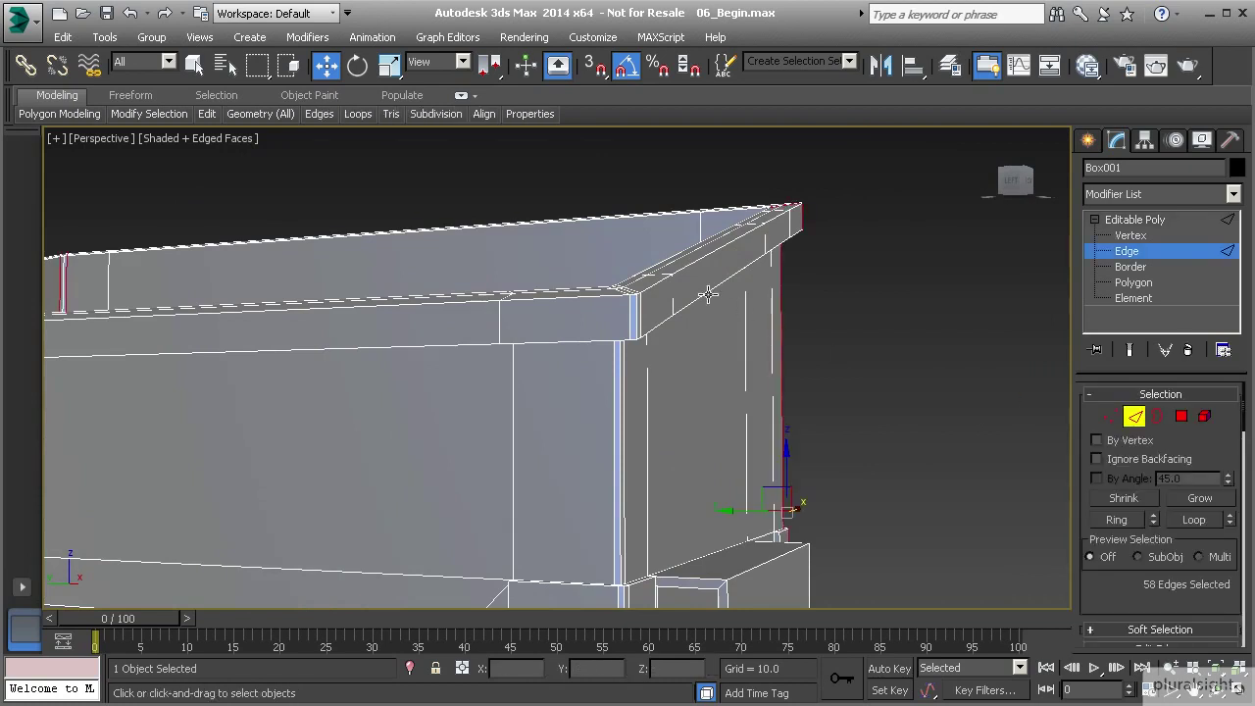
double_click(690, 265)
ctrl+double_click(680, 309)
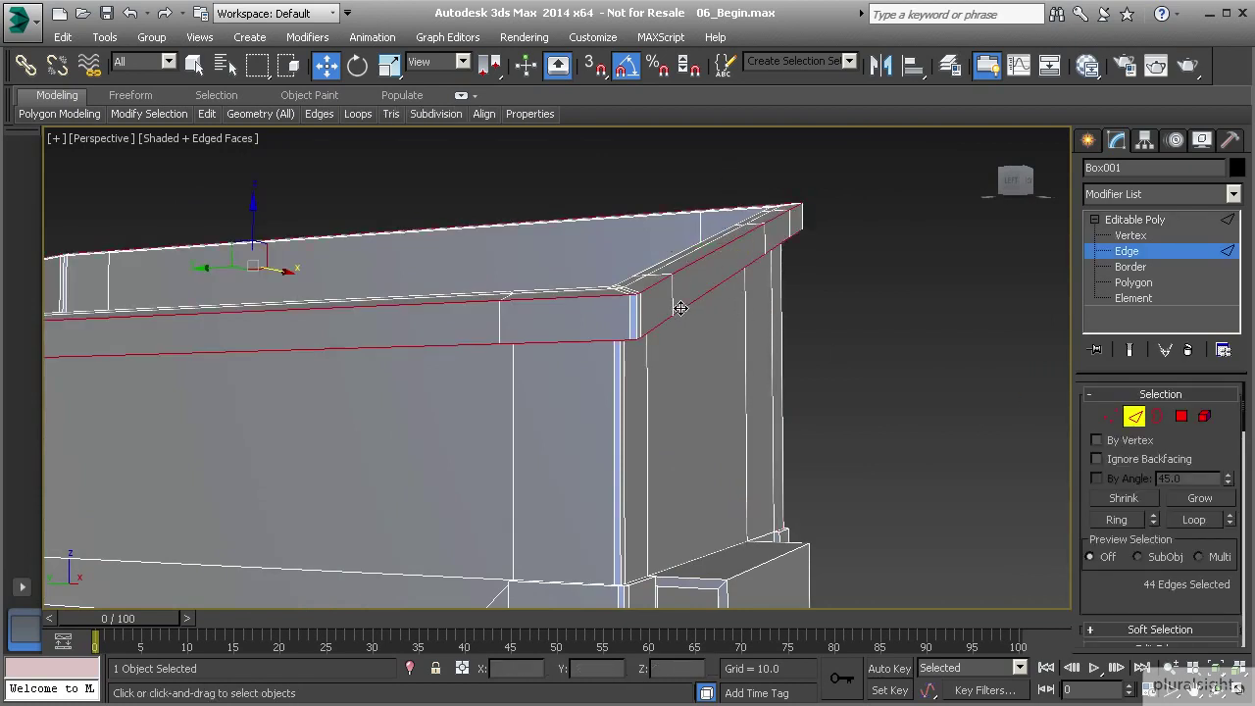
Chamfer the selected rim edge loops by 0.227 with 2 segments.
scroll(1148, 549, down, 5)
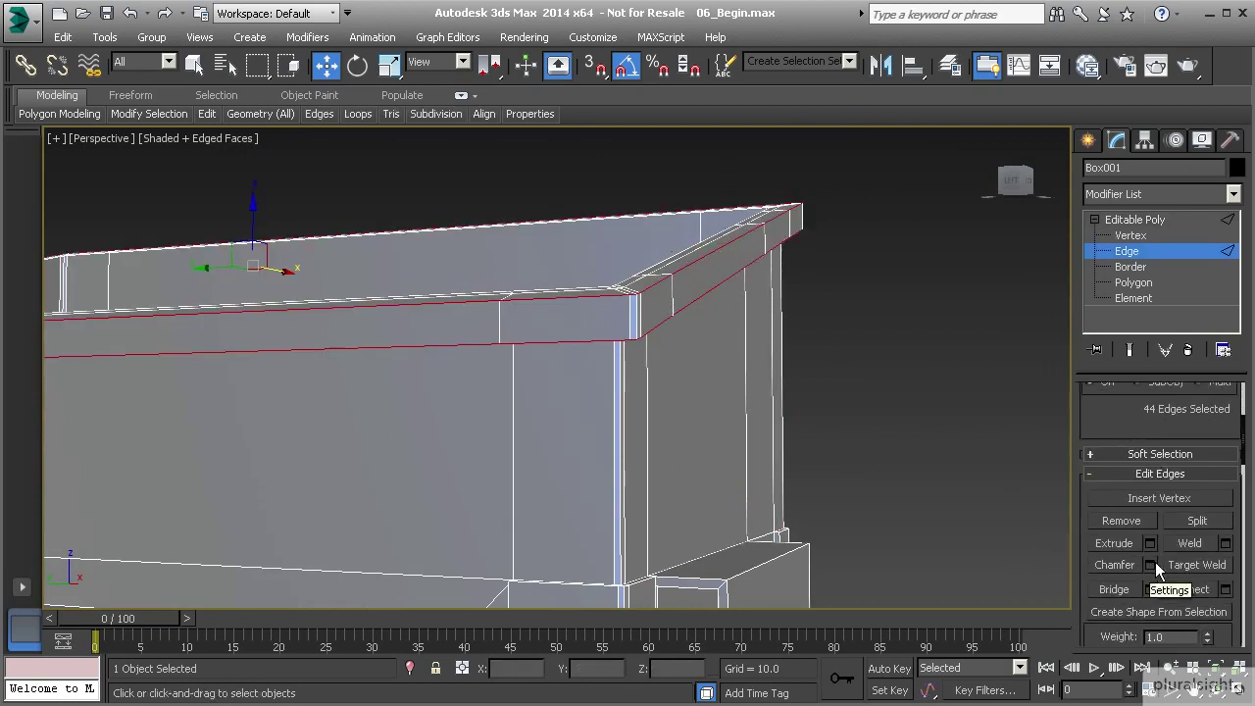
click(1150, 565)
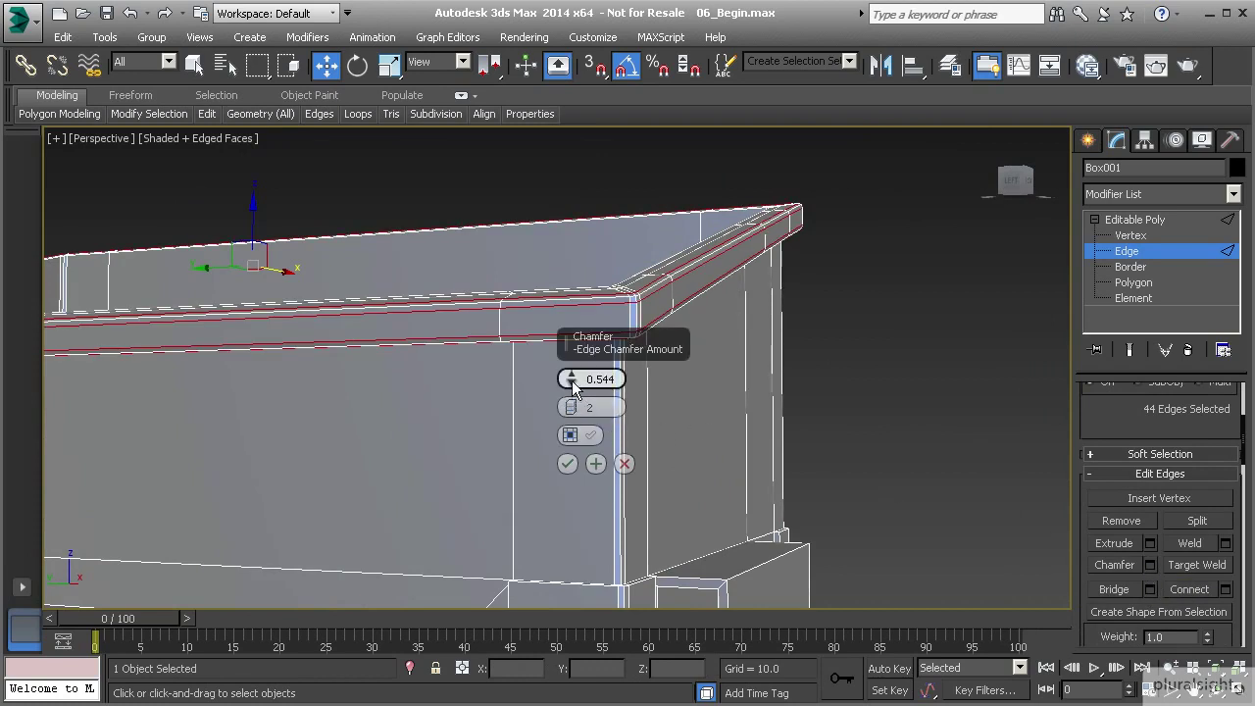
drag(572, 379, 571, 380)
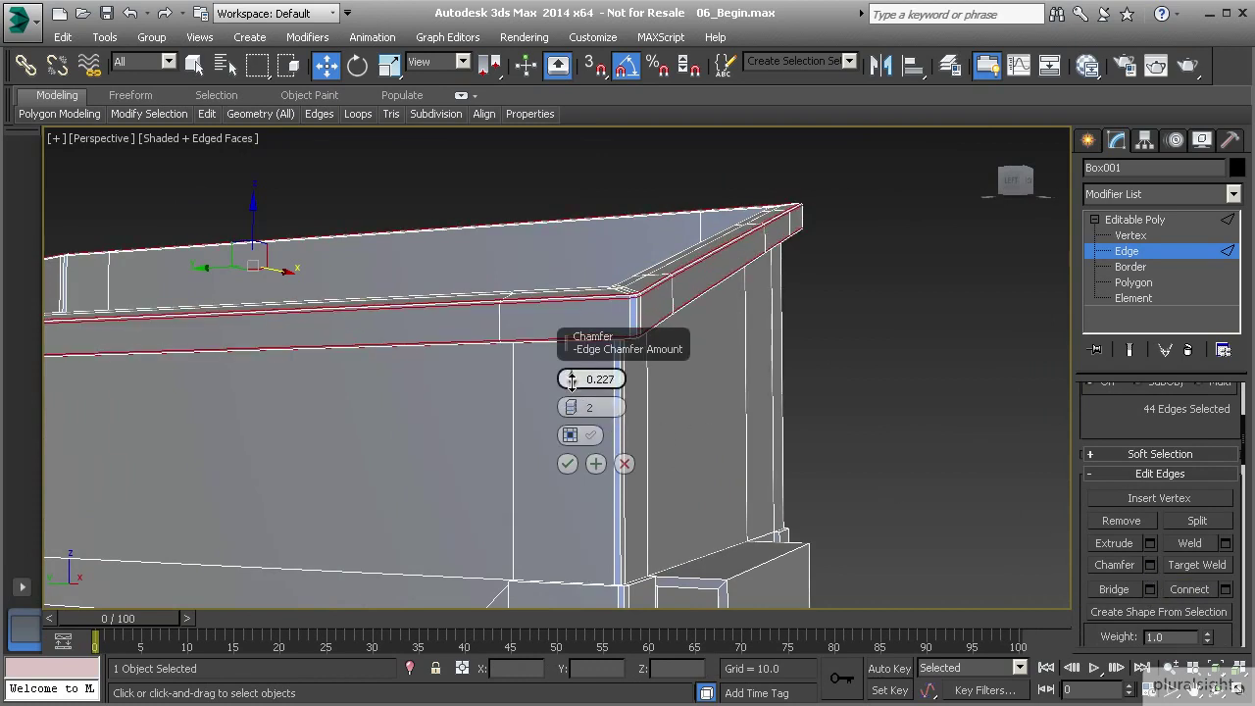
alt+middle_drag(611, 295, 647, 323)
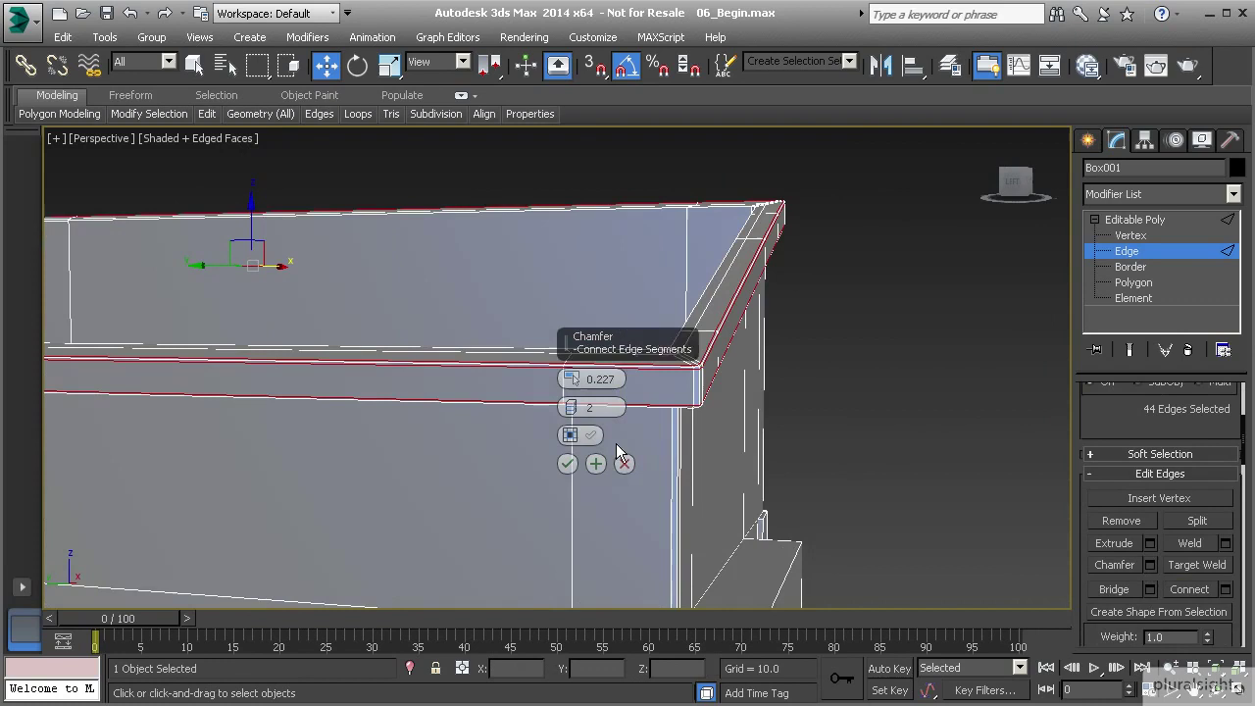
click(570, 464)
Select the outer upper and lower long edges of the protruding side bracket on one end of the dumpster.
middle_drag(479, 379, 861, 418)
alt+middle_drag(597, 417, 613, 428)
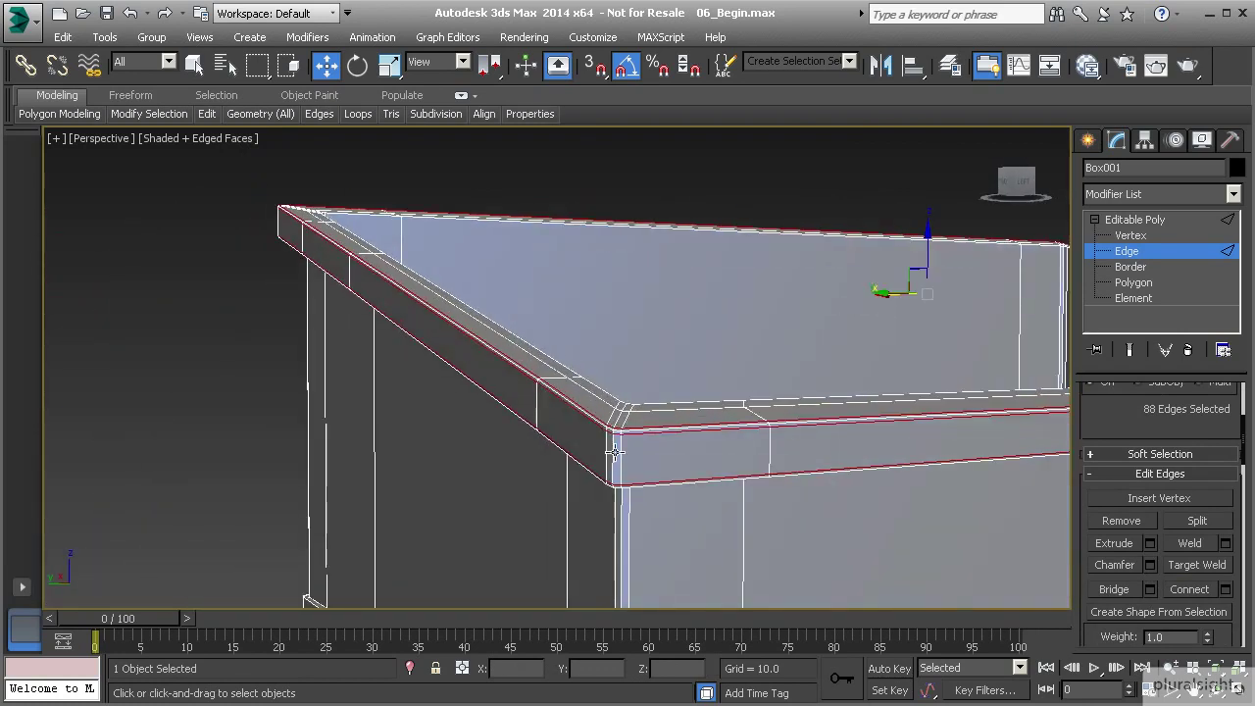
alt+middle_drag(480, 341, 505, 312)
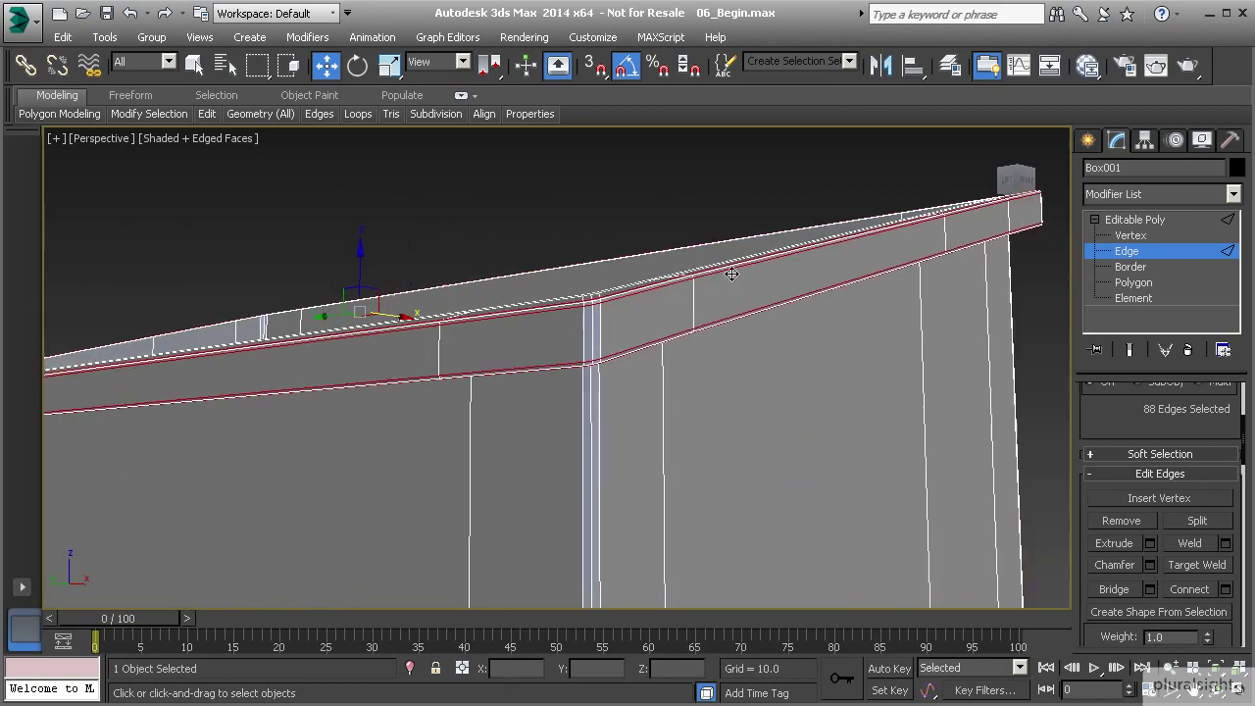
alt+middle_drag(215, 304, 756, 392)
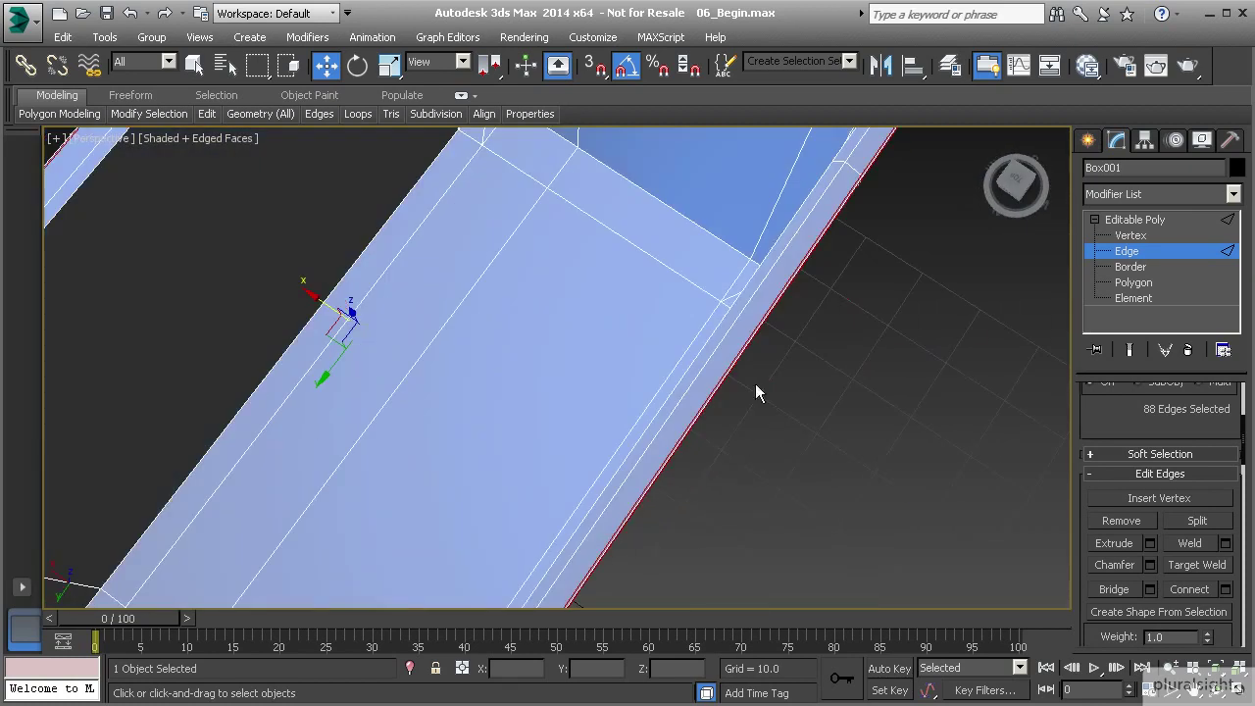
alt+middle_drag(744, 268, 820, 265)
alt+middle_drag(670, 172, 690, 348)
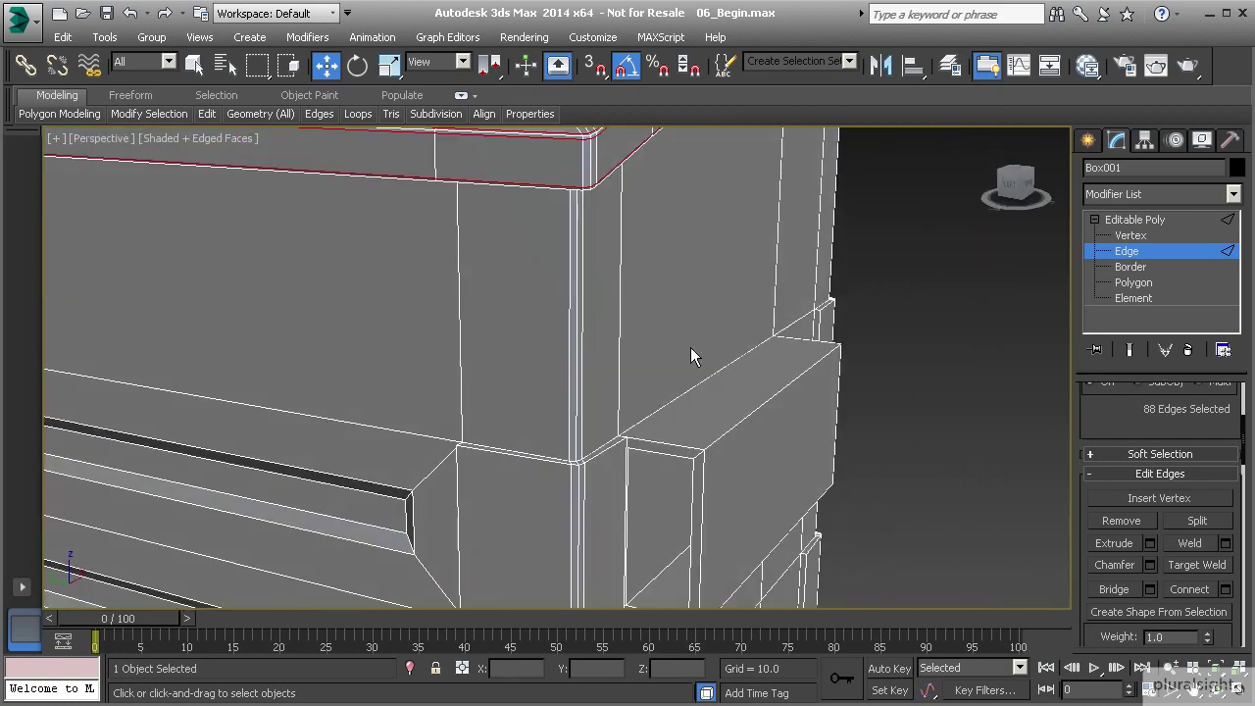
click(756, 415)
alt+middle_drag(735, 498, 713, 542)
ctrl+double_click(720, 505)
Add the matching outer upper and lower edges of the bracket on the opposite end to the selection.
middle_drag(638, 500, 876, 487)
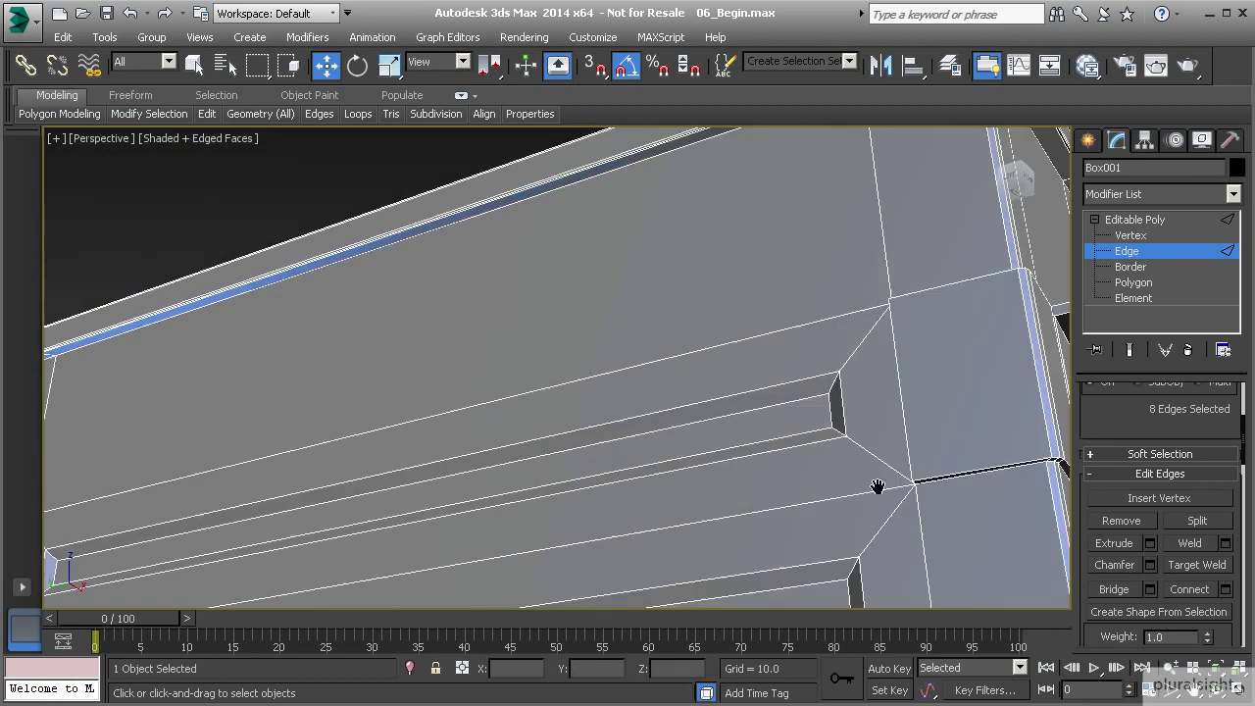
scroll(737, 472, down, 4)
alt+middle_drag(543, 493, 716, 502)
ctrl+click(578, 312)
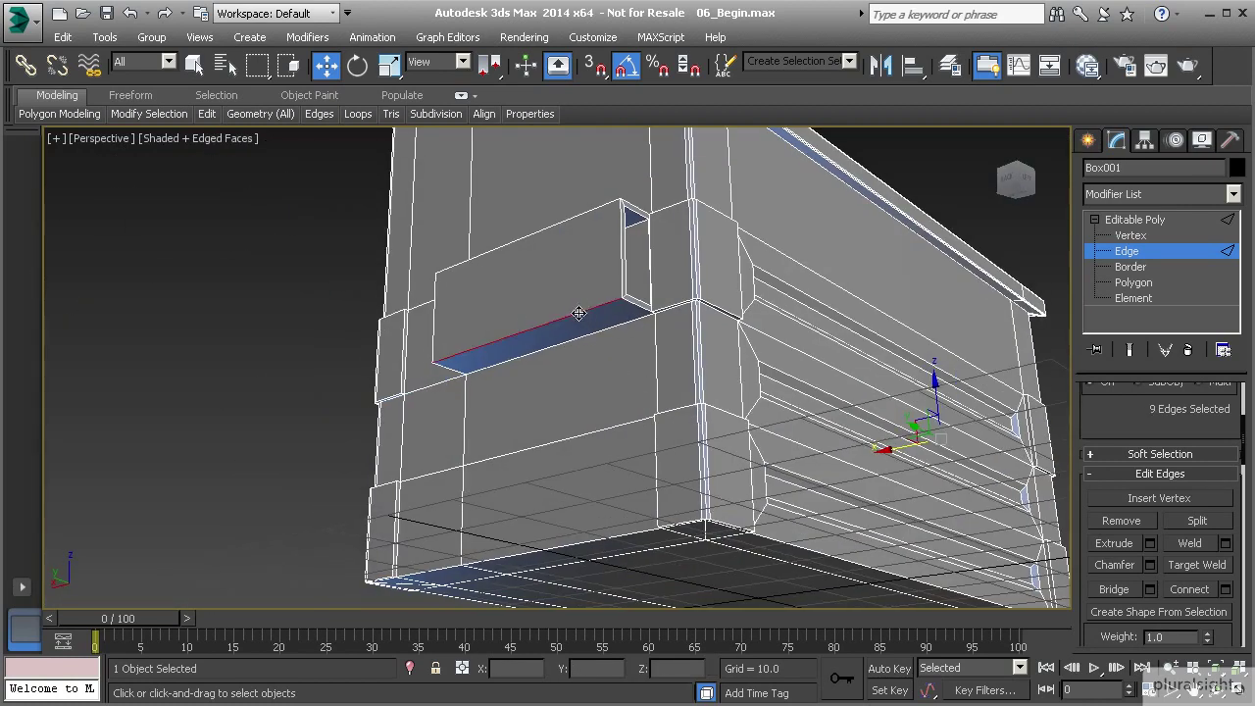
ctrl+double_click(564, 223)
alt+middle_drag(588, 240, 558, 328)
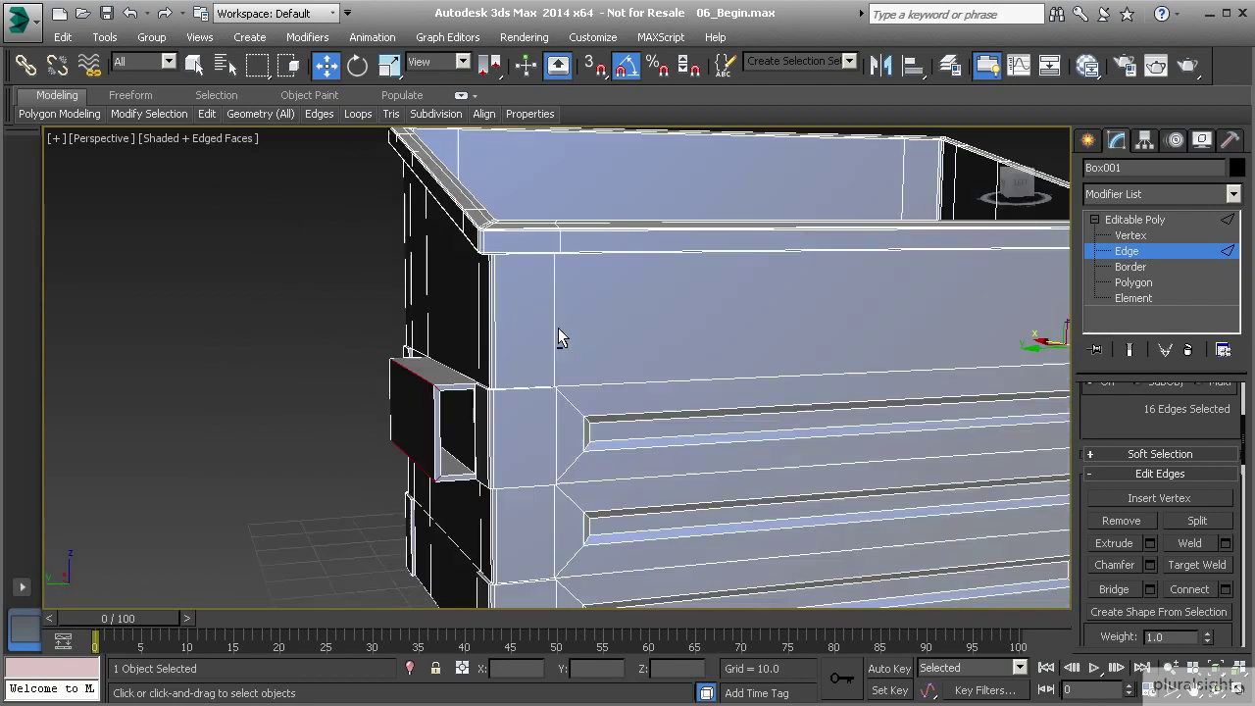
Chamfer the selected edges of both side brackets by 1.019 with 2 segments.
click(1150, 565)
scroll(436, 413, up, 6)
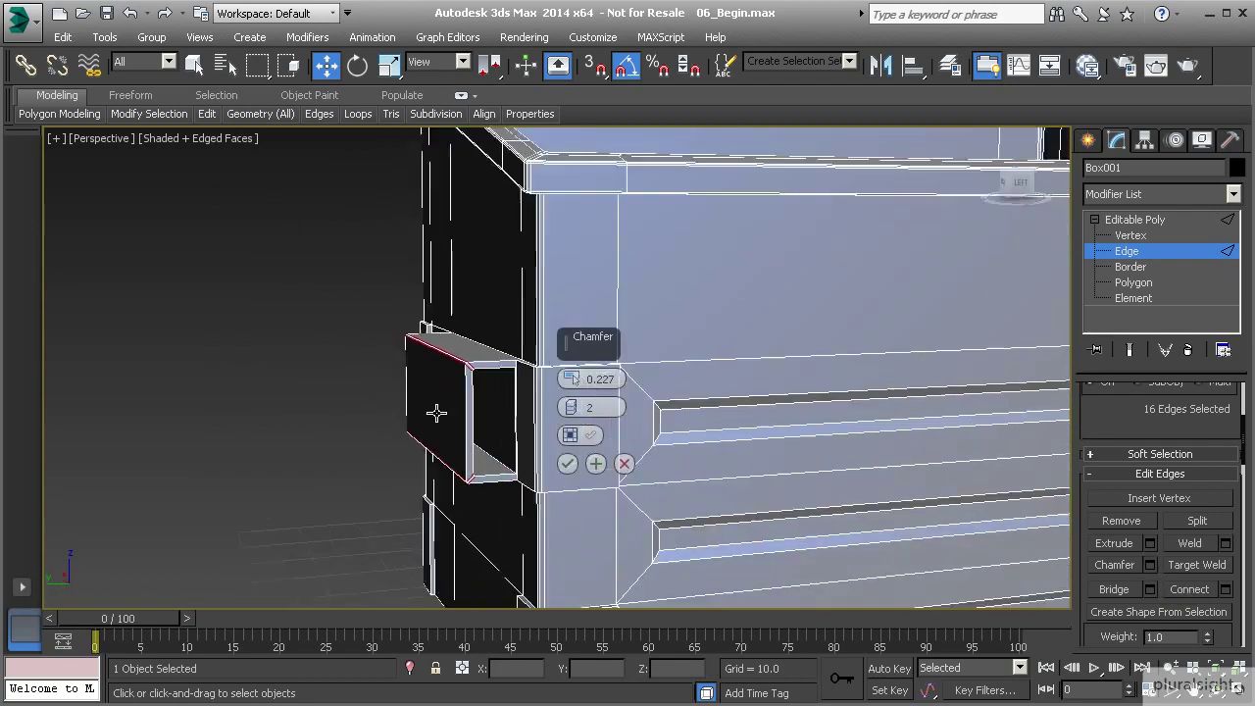
drag(571, 380, 570, 378)
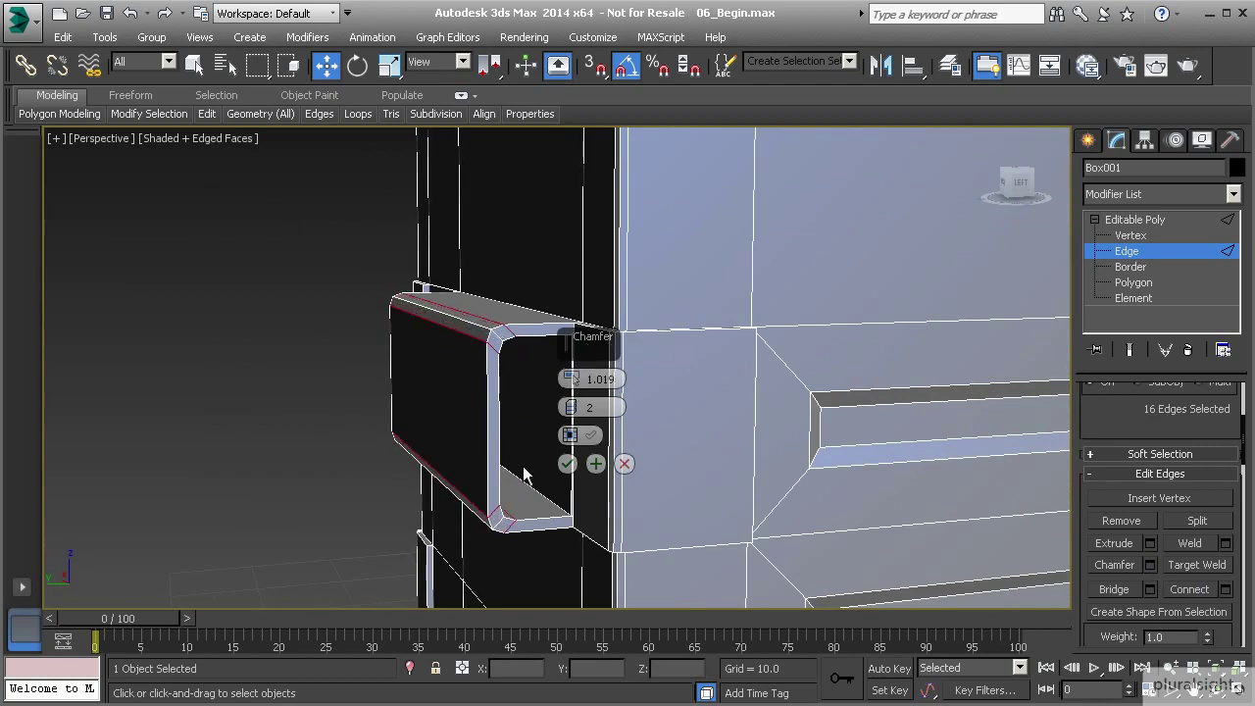
click(567, 464)
Examine the rounded side brackets up close and in relation to the whole dumpster.
scroll(520, 419, down, 8)
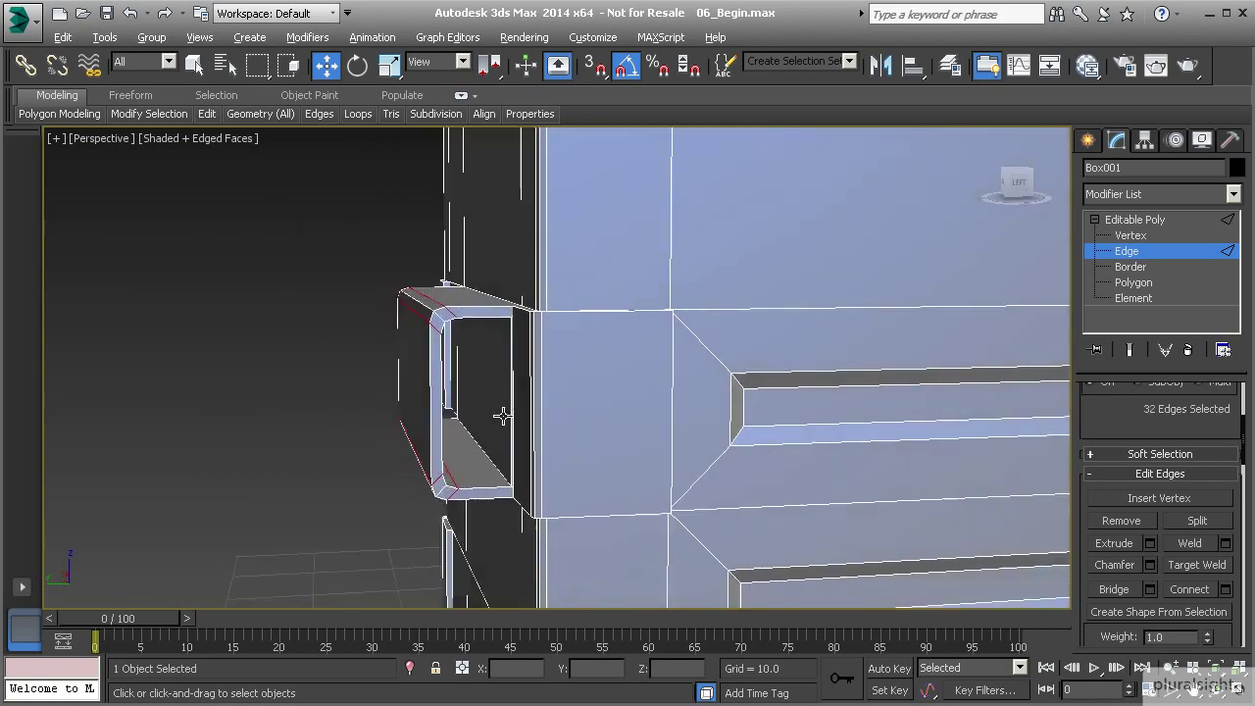
alt+middle_drag(415, 421, 564, 415)
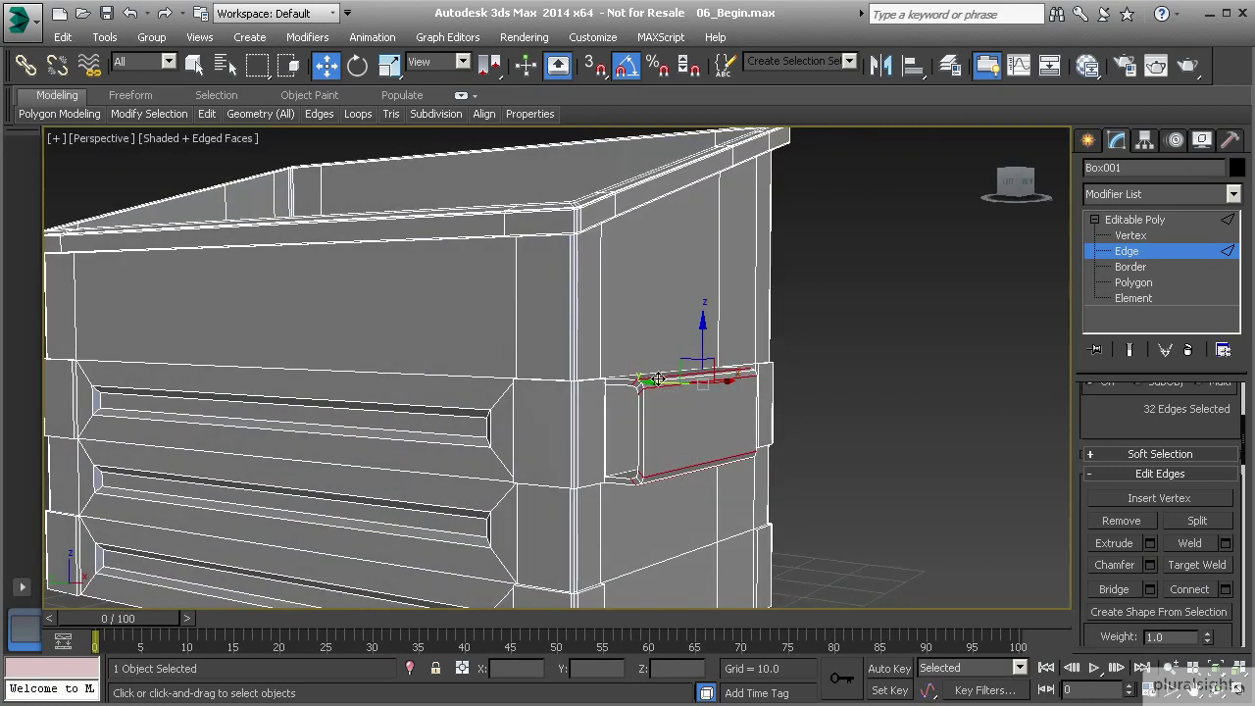
alt+middle_drag(651, 384, 698, 396)
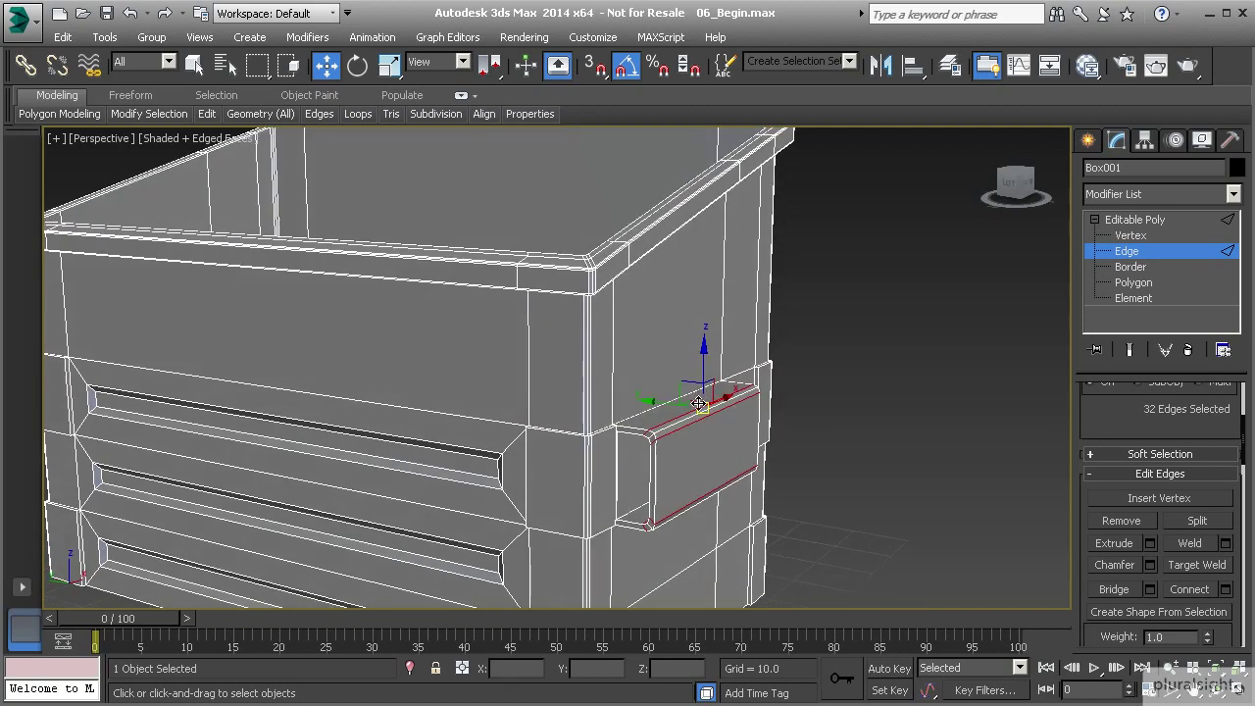
scroll(699, 403, down, 8)
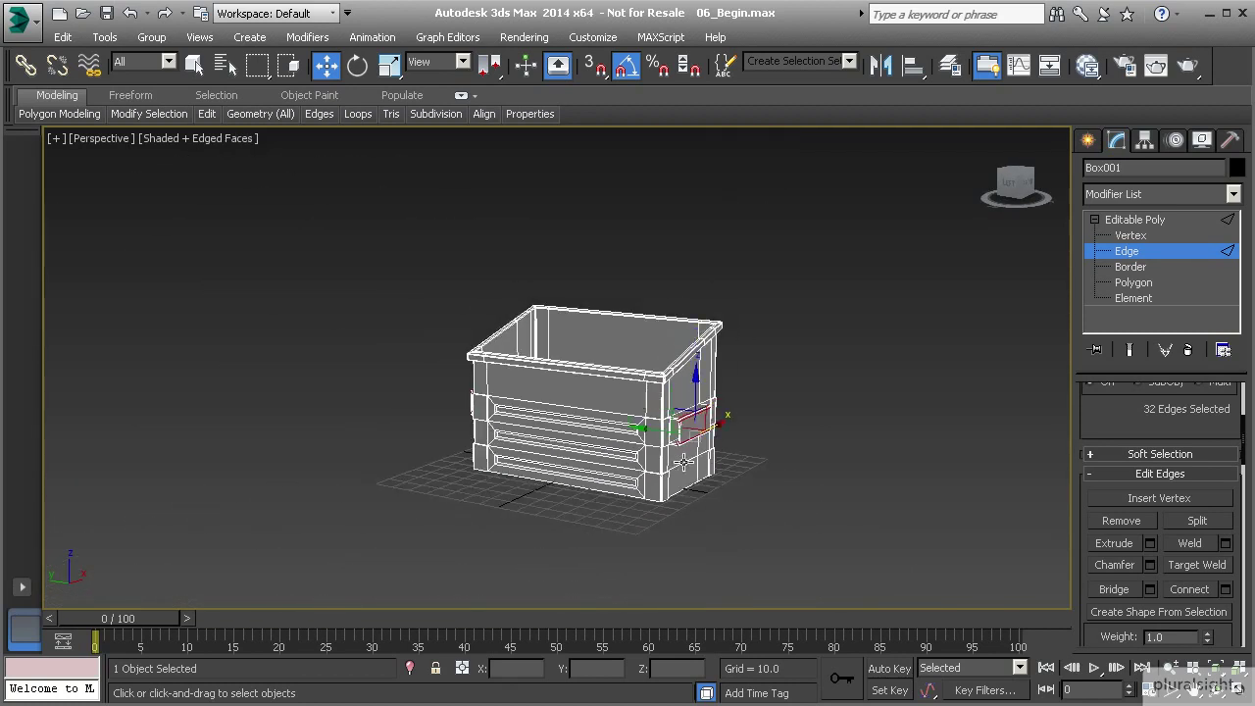
middle_drag(683, 461, 636, 456)
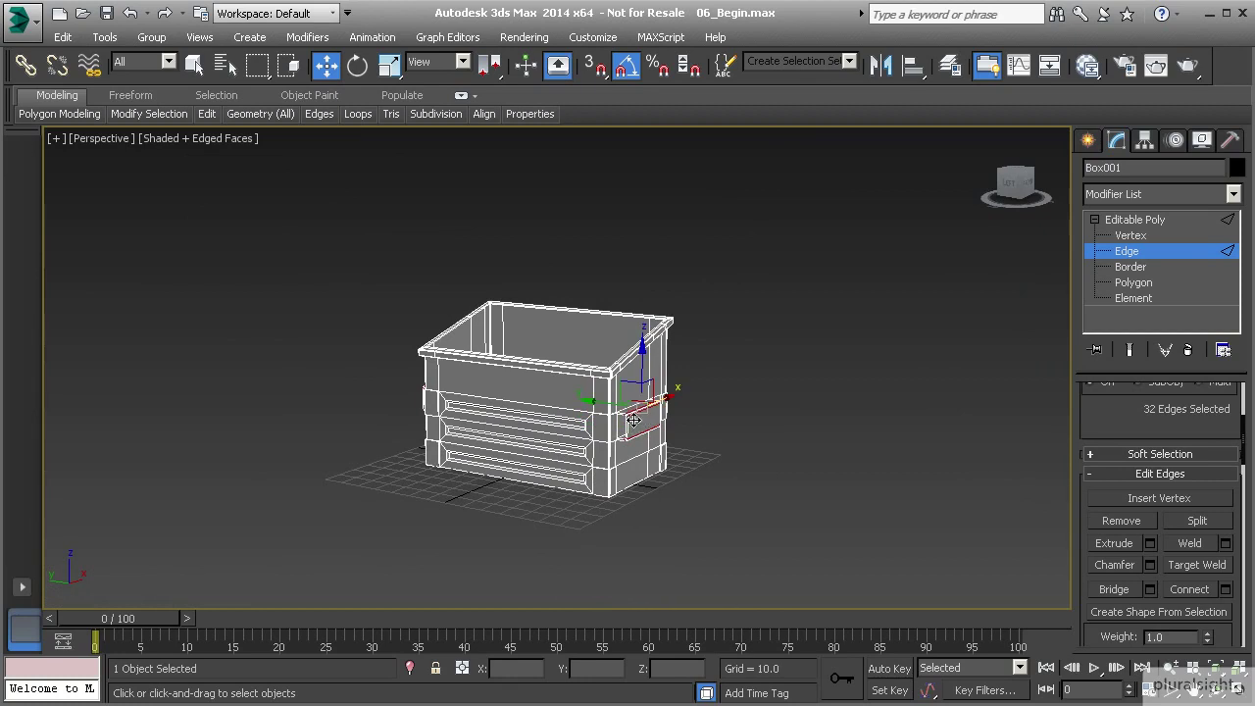
scroll(634, 419, up, 10)
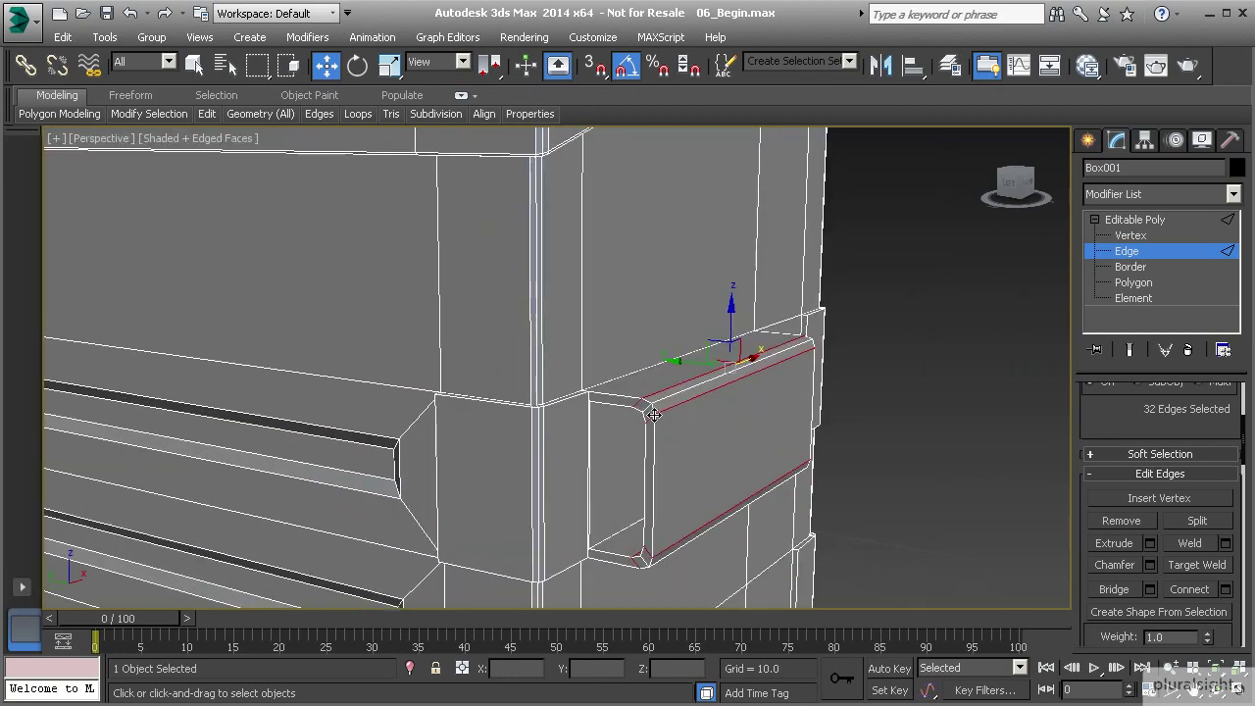
key(alt)
scroll(660, 388, down, 10)
scroll(647, 411, down, 4)
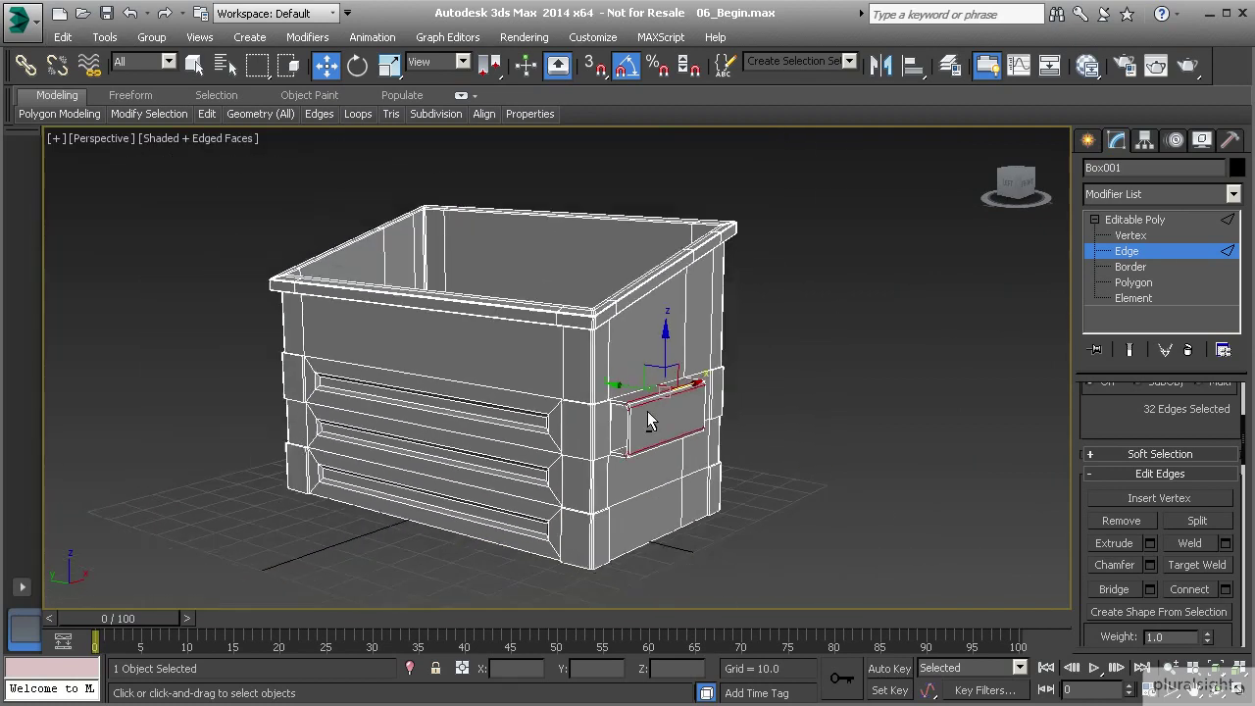
scroll(647, 411, up, 8)
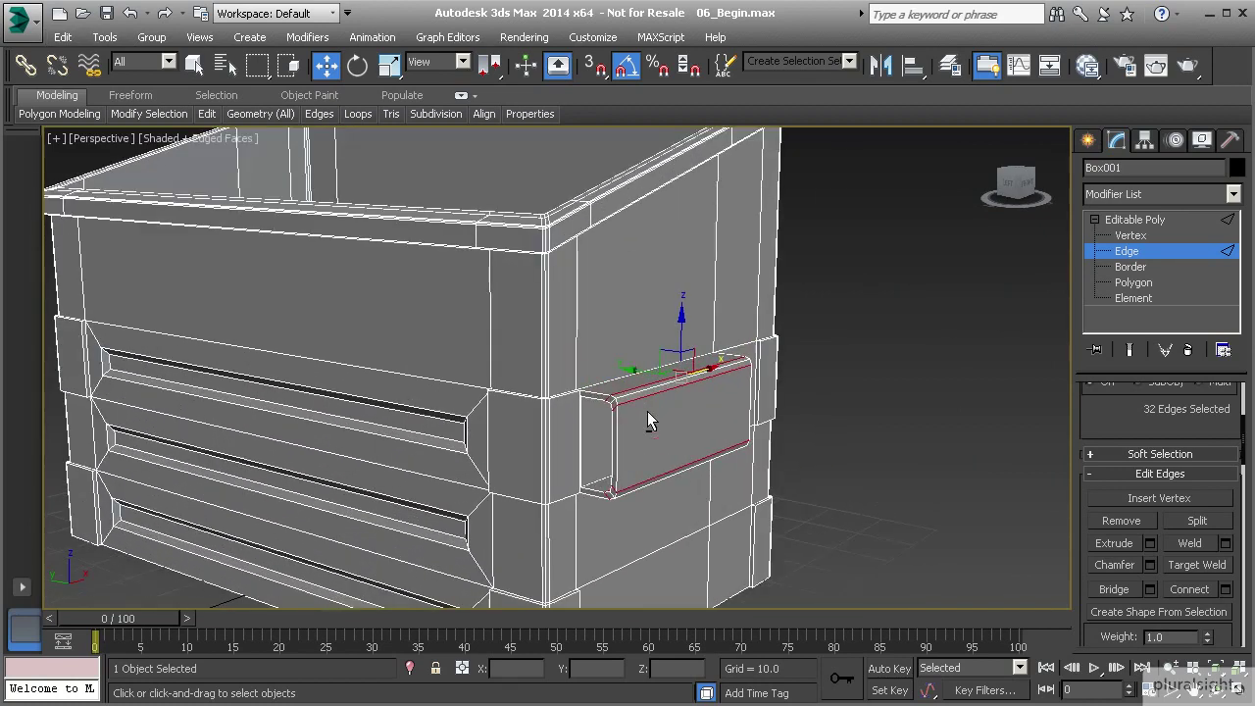
Select the short outer bottom edges around one corner at the base of the dumpster.
middle_drag(651, 430, 666, 387)
alt+middle_drag(628, 460, 616, 329)
click(584, 330)
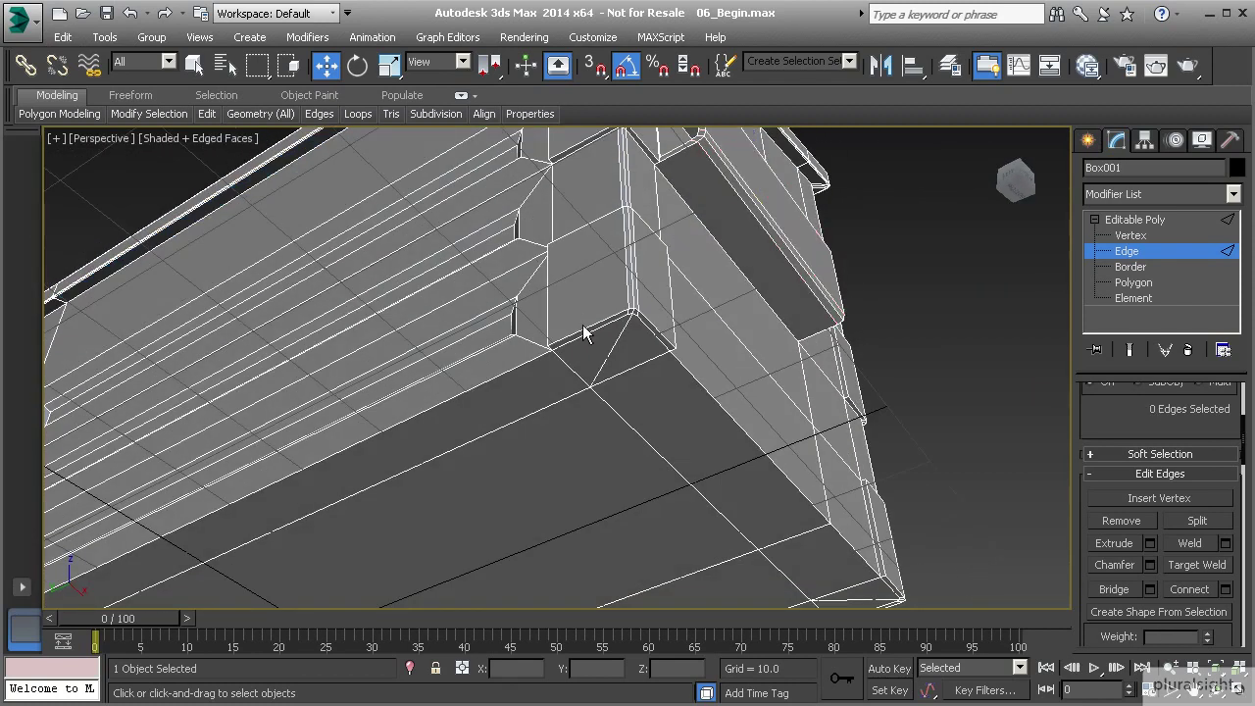
double_click(584, 331)
alt+middle_drag(604, 332, 666, 333)
middle_drag(535, 323, 574, 410)
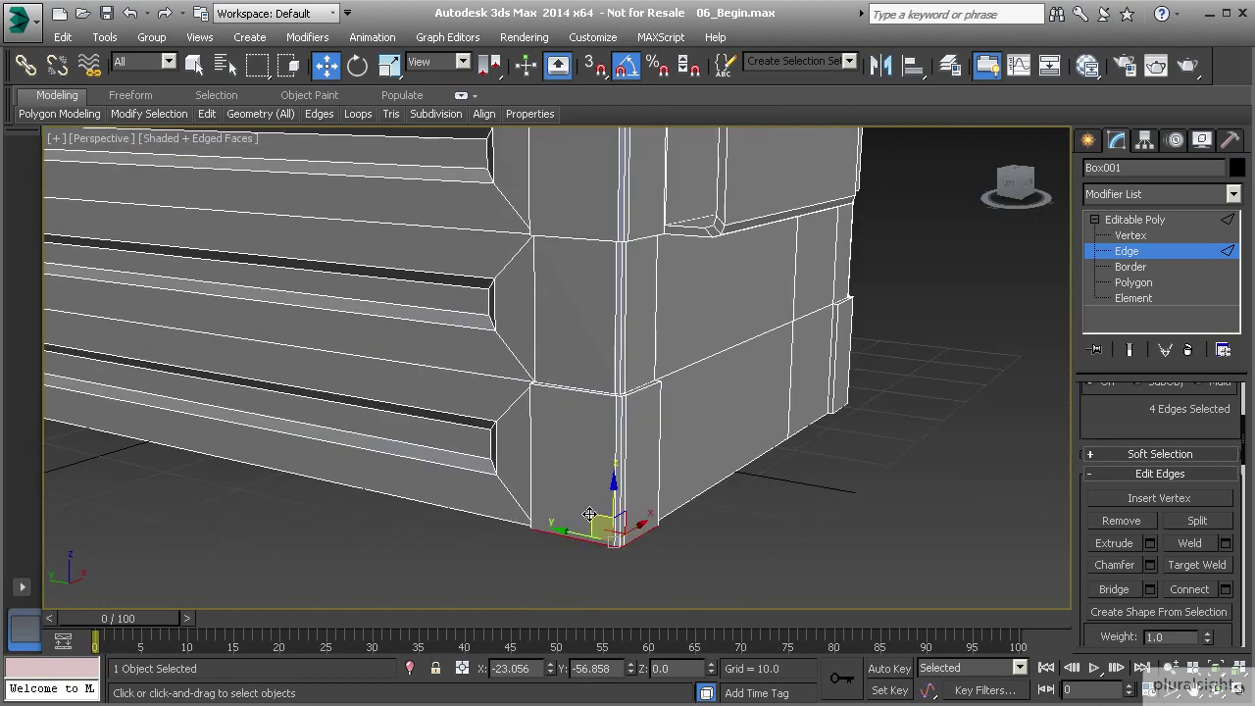
Add the ribbed side's long bottom edge and the adjoining base edges to the selection.
alt+middle_drag(580, 555, 596, 481)
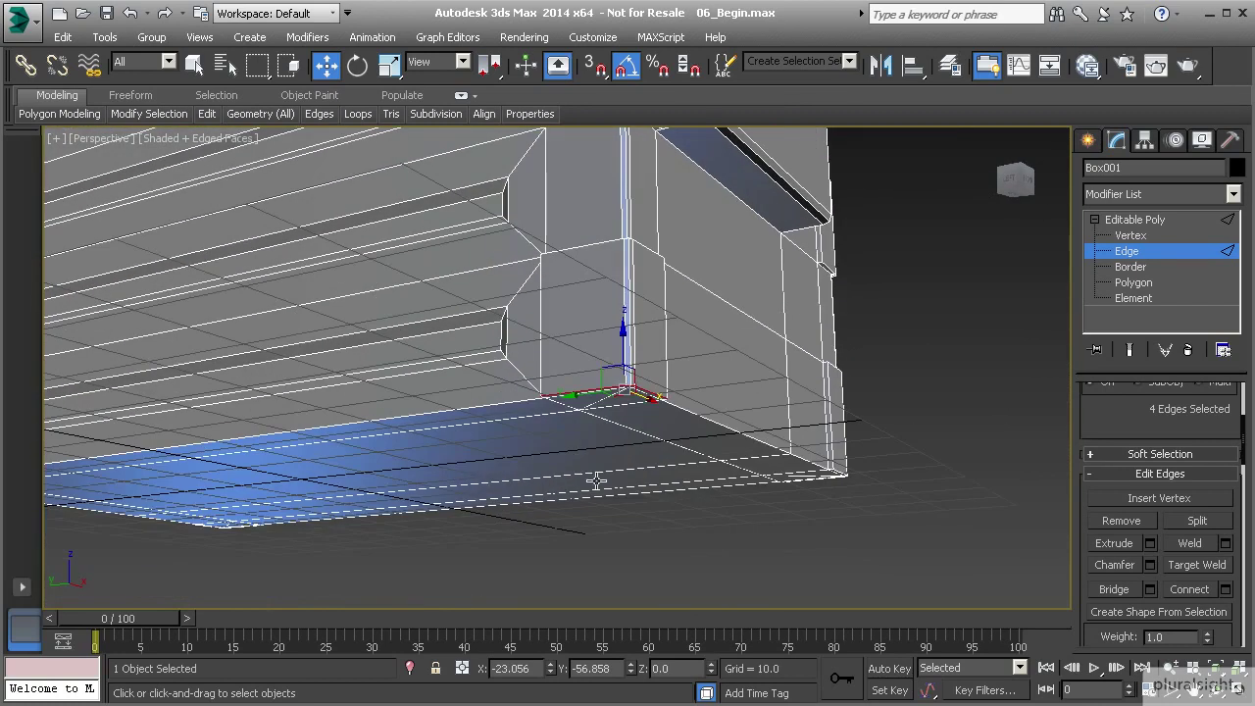
alt+middle_drag(595, 431, 584, 474)
alt+middle_drag(529, 391, 673, 478)
ctrl+click(725, 416)
middle_drag(670, 408, 669, 423)
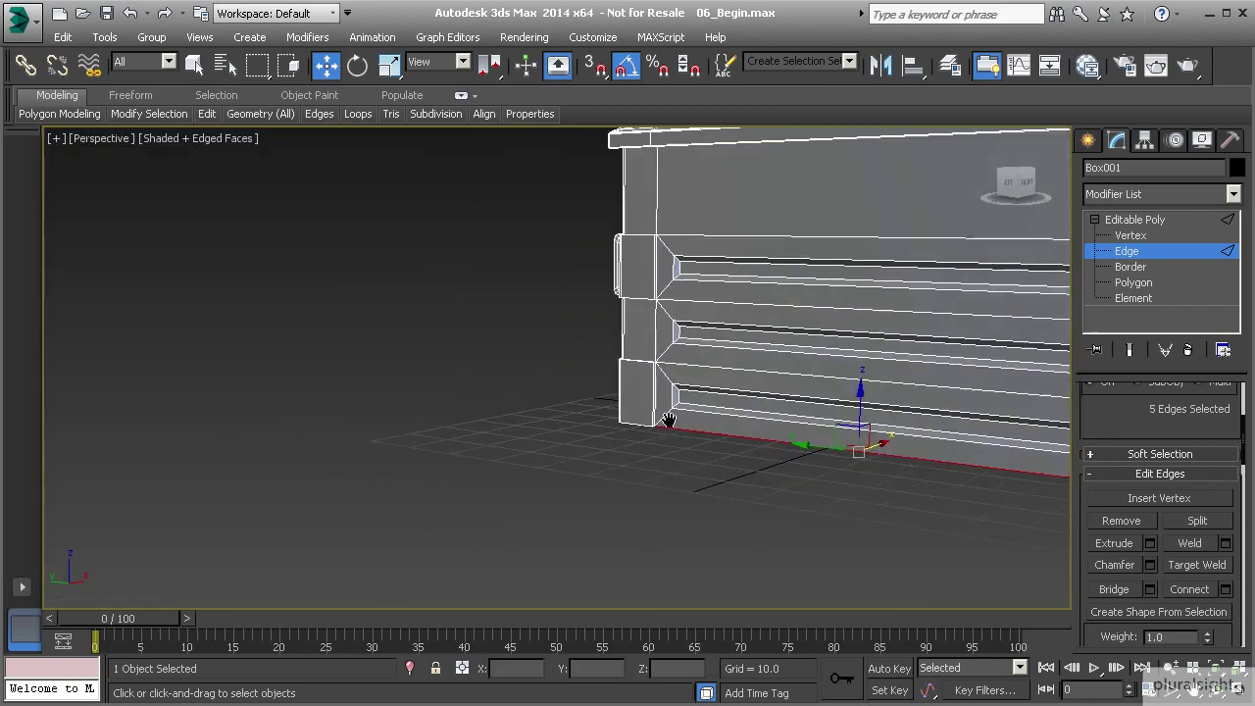
scroll(669, 422, up, 6)
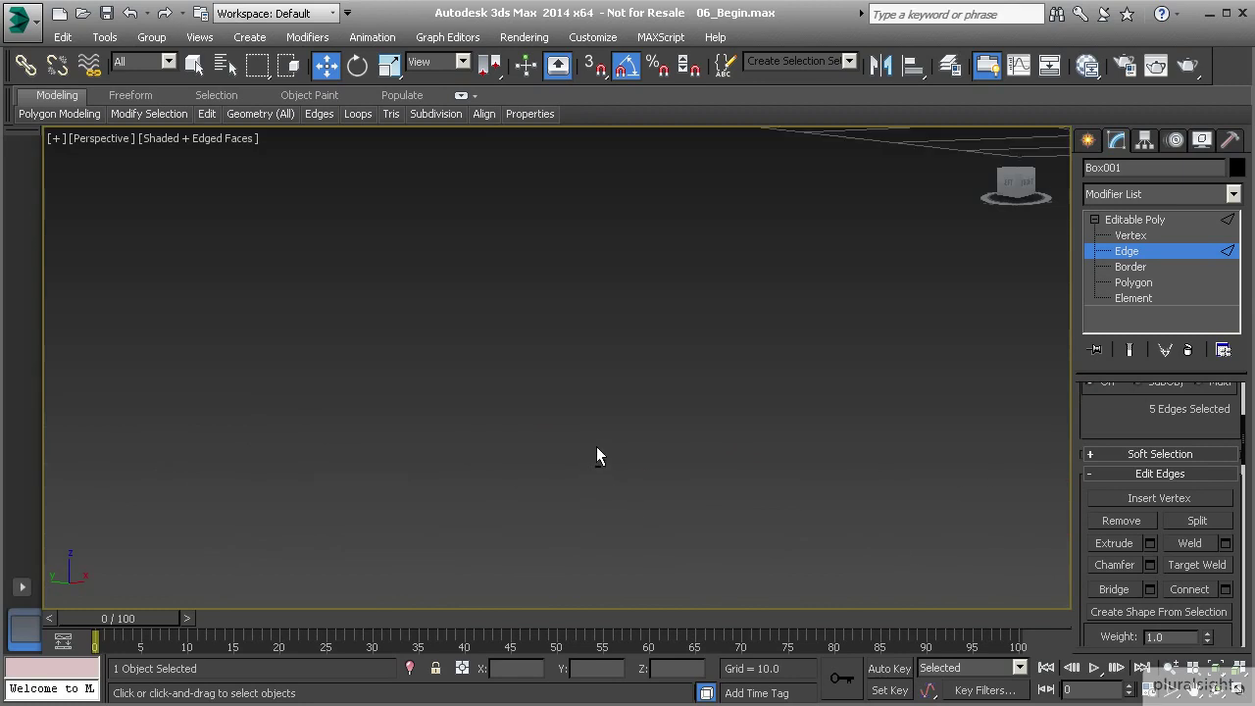
scroll(596, 454, down, 2)
ctrl+click(236, 294)
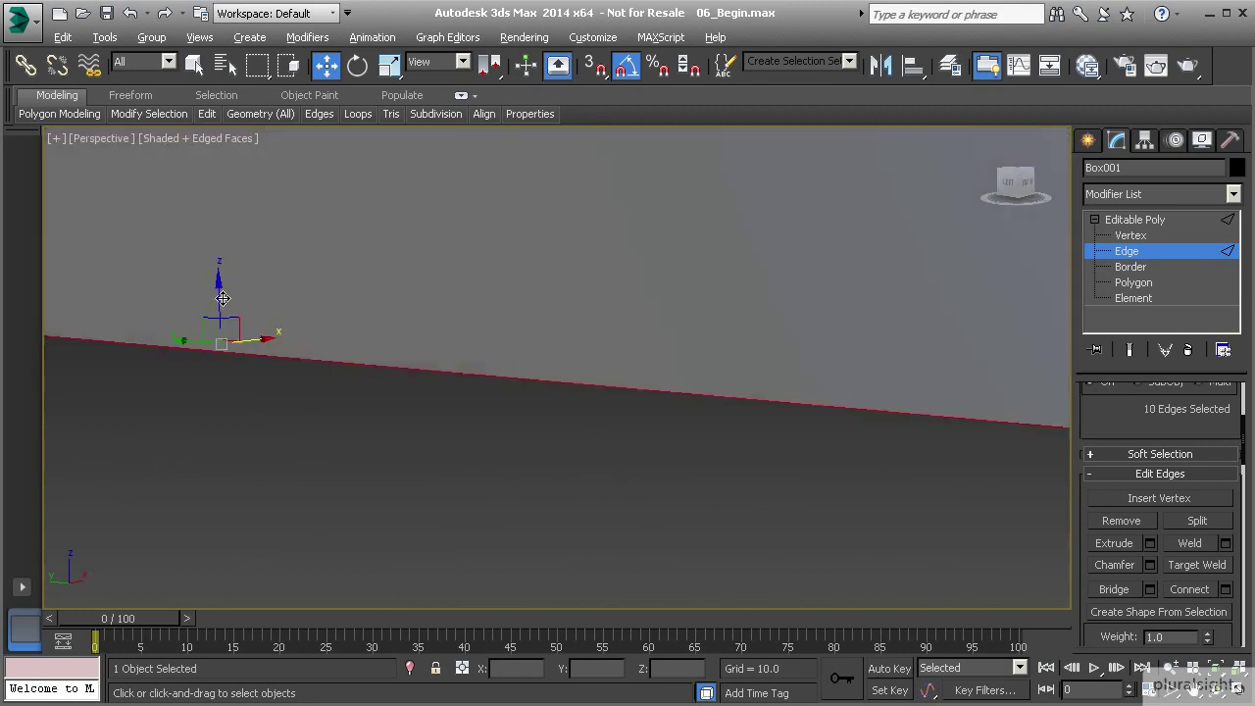
Extend the base edge selection along the bottom edge of the dumpster's back side up to its corner.
alt+middle_drag(220, 297, 594, 303)
scroll(271, 299, up, 2)
scroll(284, 302, down, 3)
middle_drag(686, 233, 676, 301)
ctrl+double_click(757, 299)
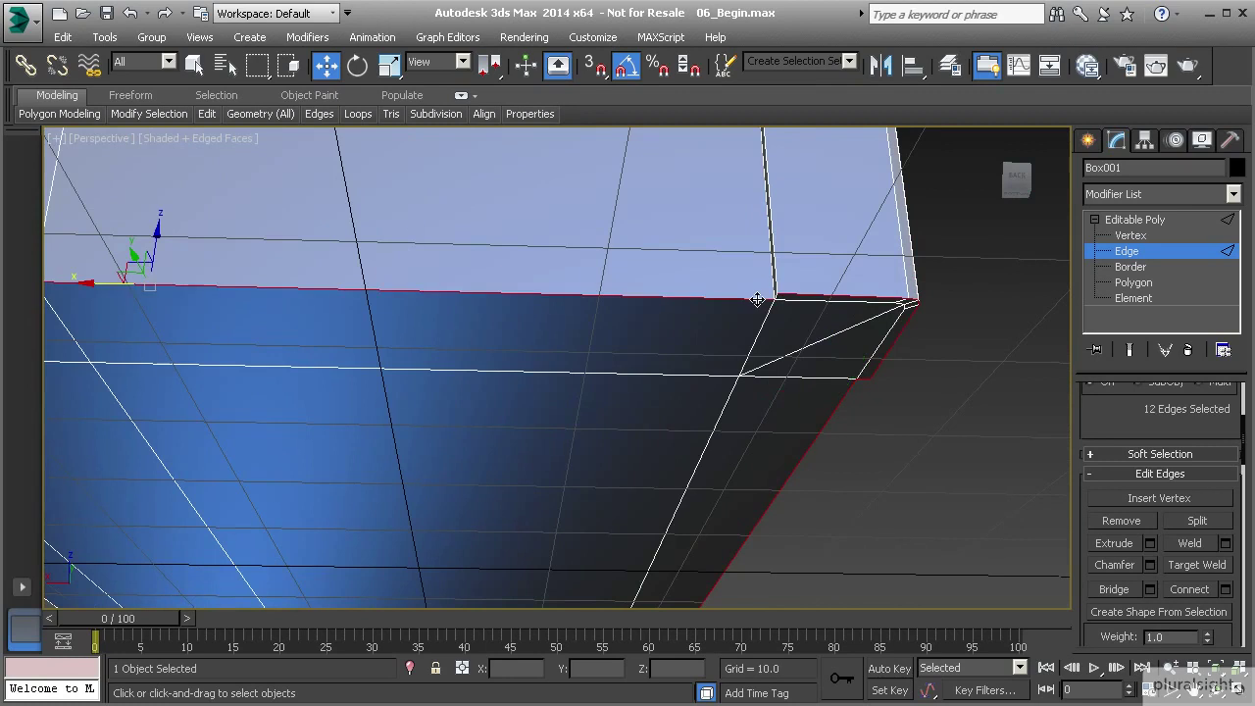
Continue the base edge selection along the back side's bottom edge to its far end, leaving out the stray edge.
alt+middle_drag(757, 299, 769, 307)
scroll(769, 308, up, 3)
ctrl+click(936, 287)
middle_drag(656, 261, 588, 353)
middle_drag(589, 353, 378, 450)
ctrl+click(639, 262)
alt+click(646, 285)
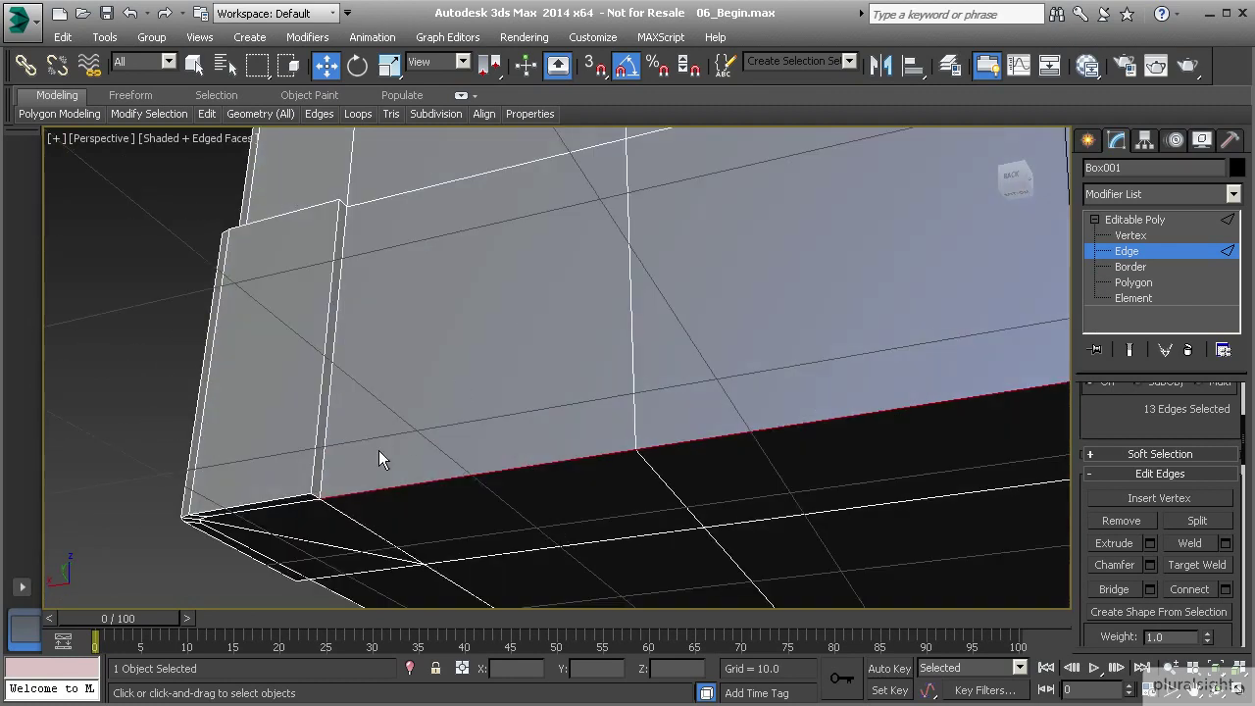
Add the short bottom edges around the back side's far corner and the adjoining ribbed side's long bottom edge to the selection.
ctrl+click(289, 497)
alt+middle_drag(246, 505, 343, 466)
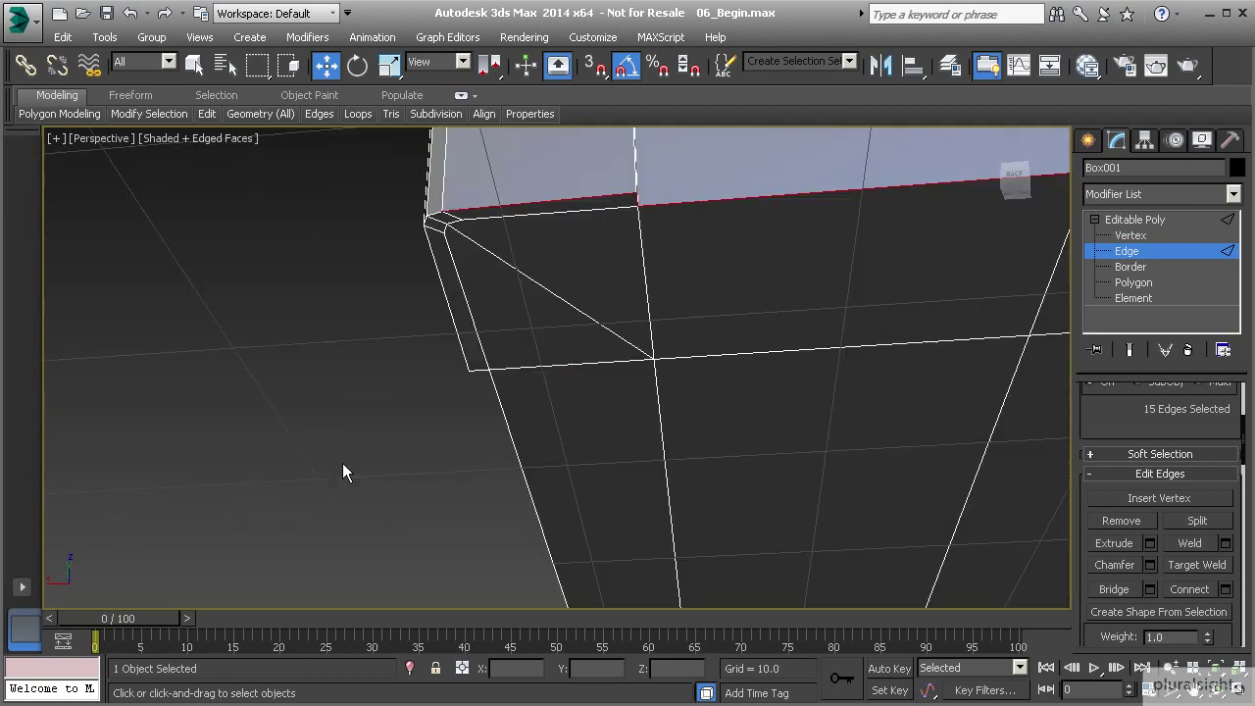
ctrl+double_click(499, 207)
shift+click(500, 403)
alt+middle_drag(499, 429, 613, 454)
scroll(591, 480, up, 3)
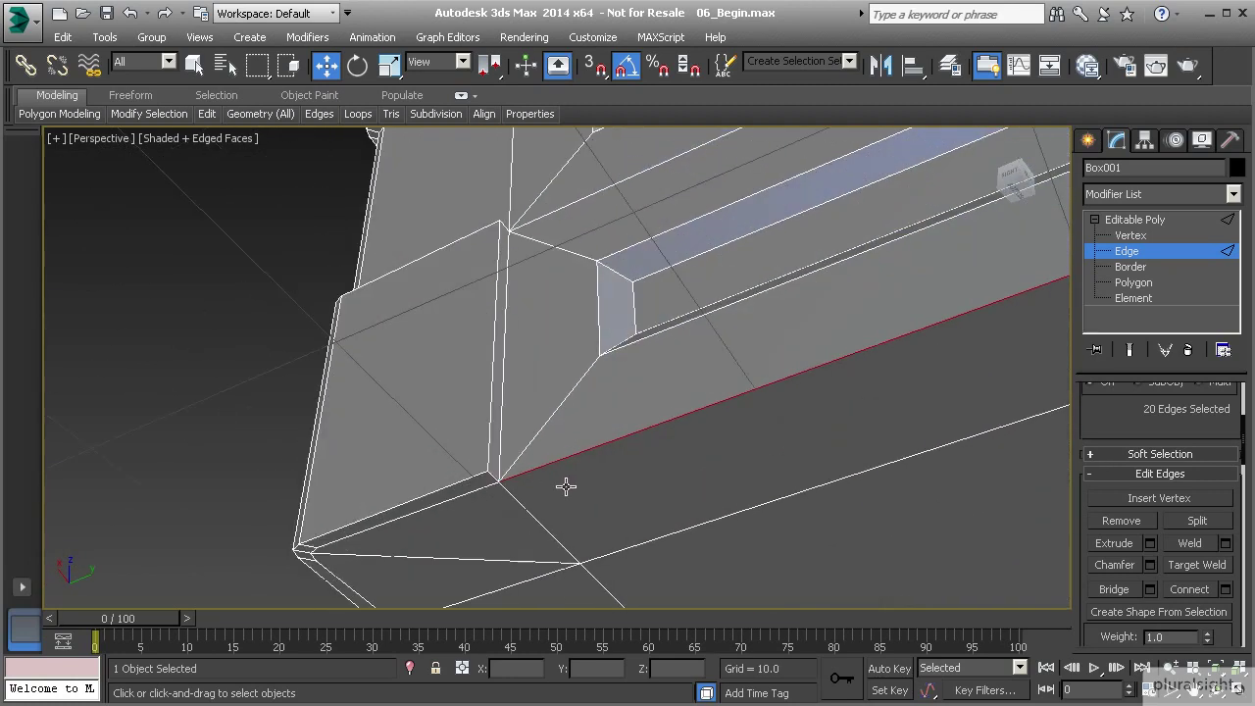
Add the short bottom edges around the ribbed side's far corner to the base selection and inspect that corner.
alt+middle_drag(566, 488, 526, 473)
shift+click(514, 412)
alt+middle_drag(409, 457, 620, 432)
ctrl+double_click(666, 190)
alt+middle_drag(587, 392, 509, 376)
scroll(521, 428, down, 3)
scroll(523, 439, down, 2)
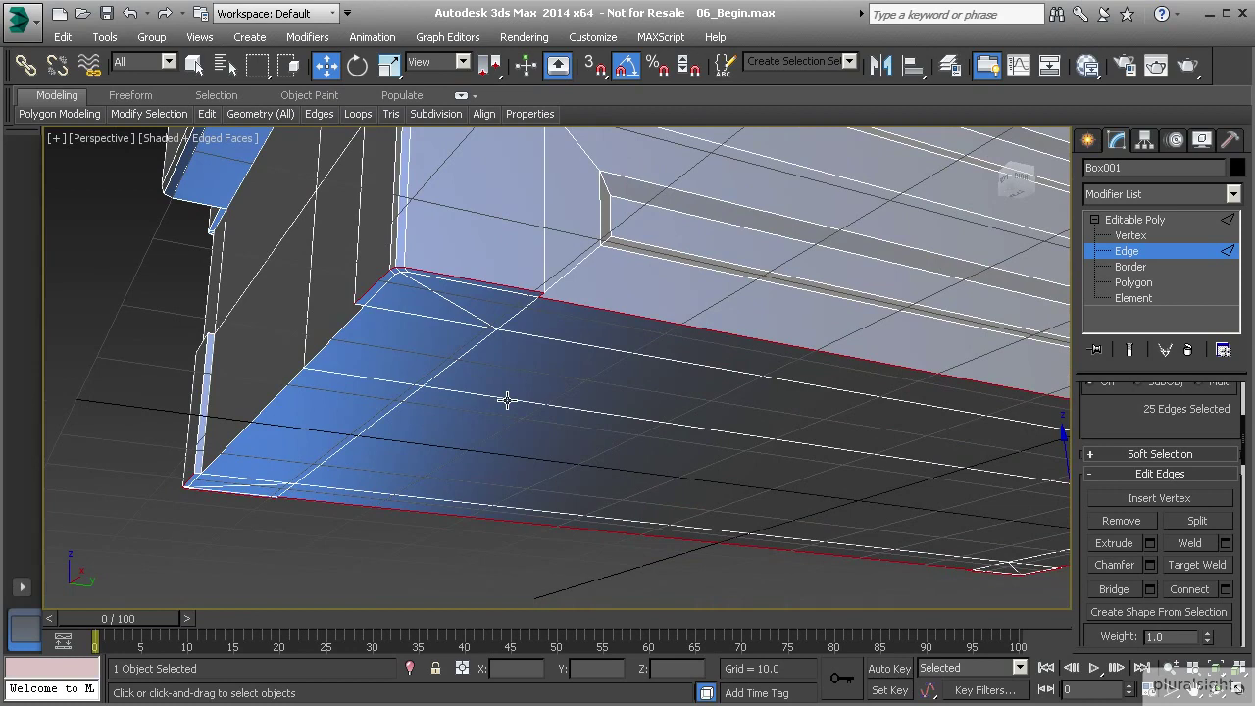
alt+middle_drag(529, 390, 467, 411)
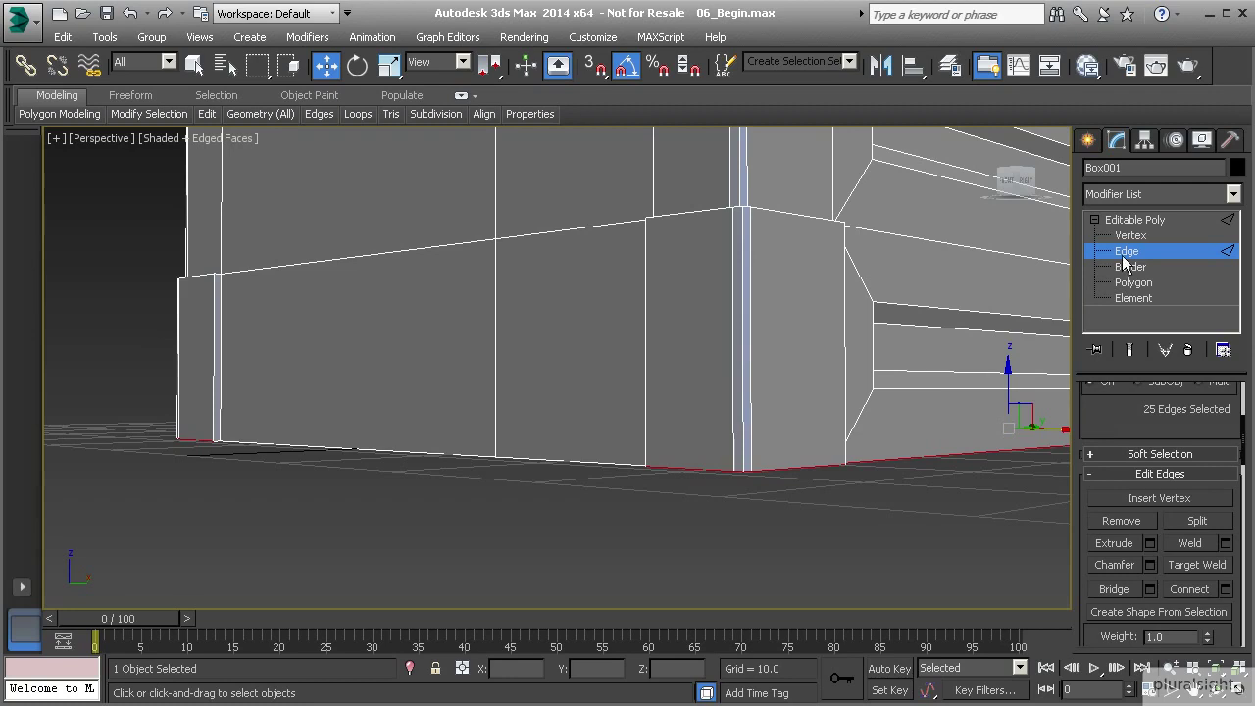
Select the ring of vertical edges around the dumpster's bottom band and deselect the lowest rib's end edges on the first ribbed side.
click(744, 439)
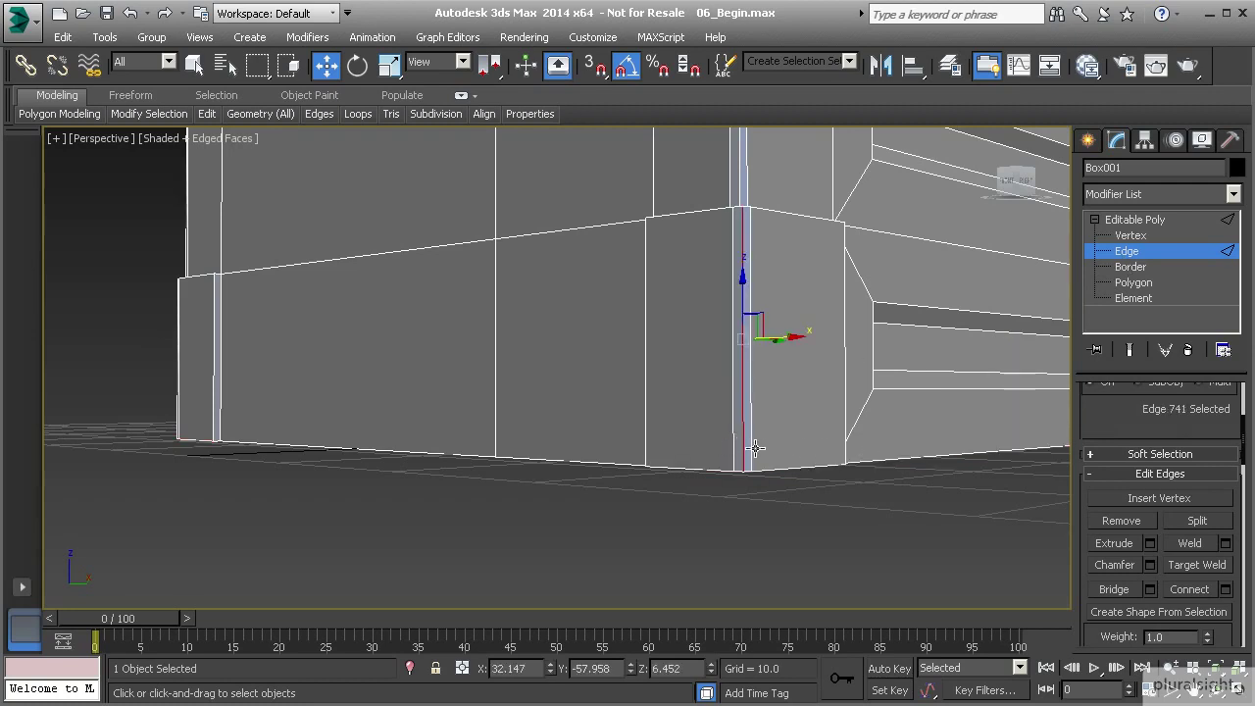
shift+click(750, 447)
alt+middle_drag(821, 403, 736, 398)
alt+middle_drag(314, 351, 424, 381)
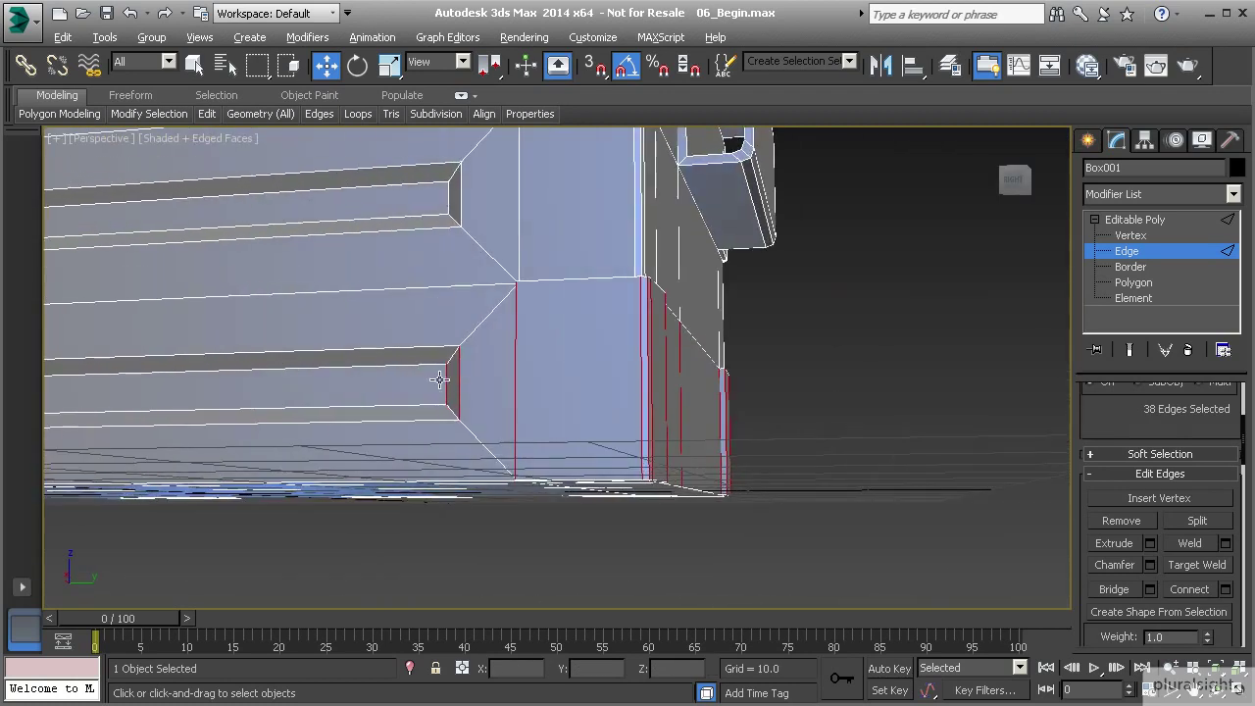
alt+click(456, 385)
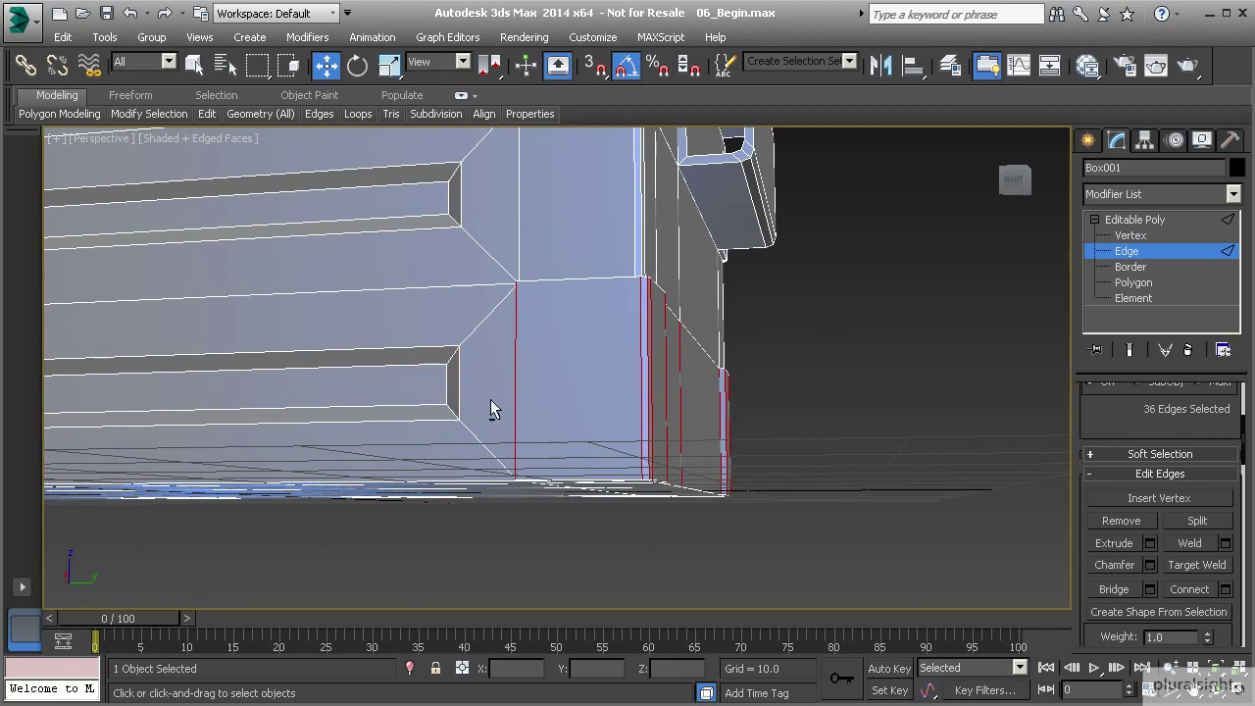
alt+middle_drag(425, 386, 317, 421)
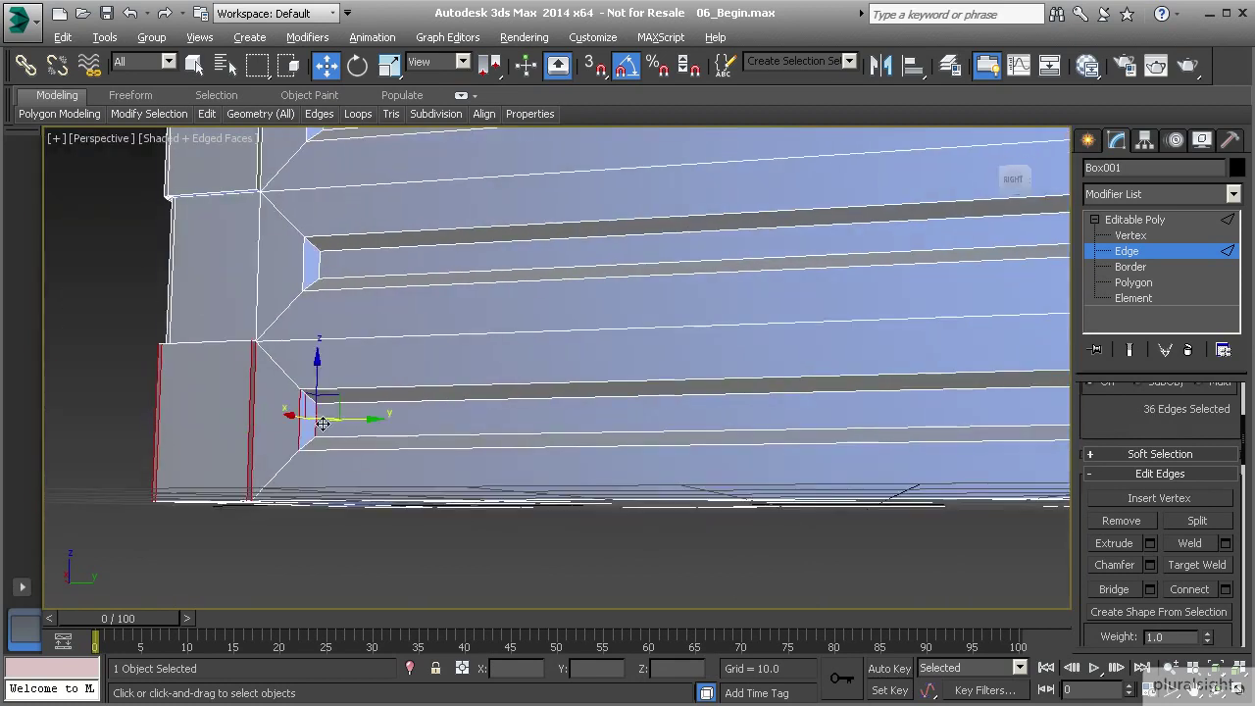
alt+click(318, 421)
alt+click(317, 421)
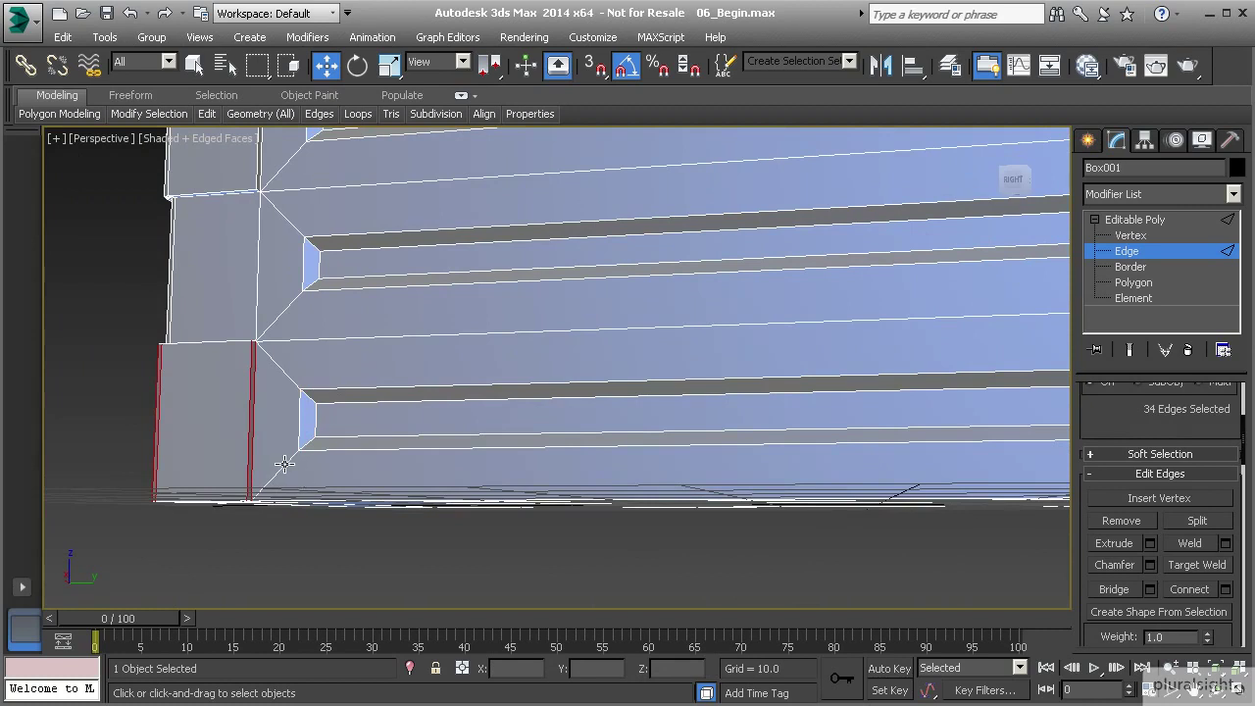
Deselect the remaining rib-end edges and add the diagonal edges between the lowest ribs and bottom corners to the selection.
alt+middle_drag(282, 463, 516, 444)
ctrl+click(664, 460)
alt+click(527, 429)
alt+click(527, 433)
mouse_move(523, 430)
alt+middle_down()
mouse_move(599, 443)
mouse_move(524, 448)
alt+middle_up()
alt+click(739, 467)
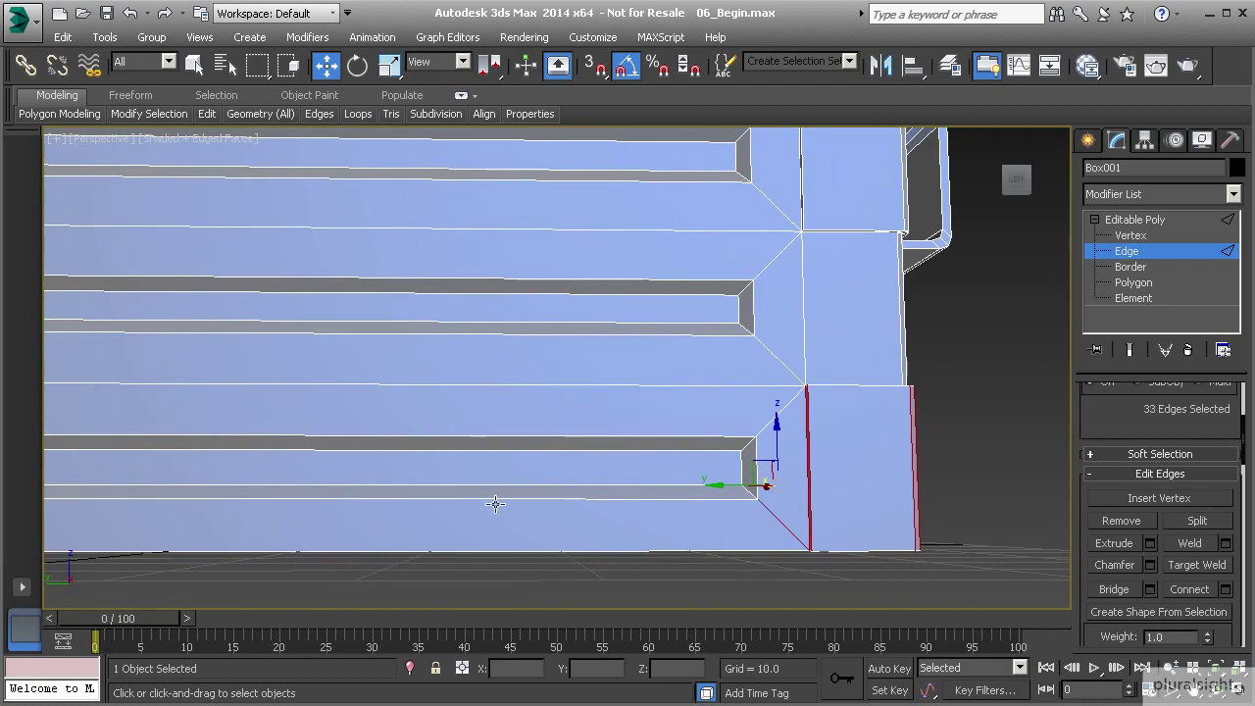
alt+middle_drag(495, 504, 732, 493)
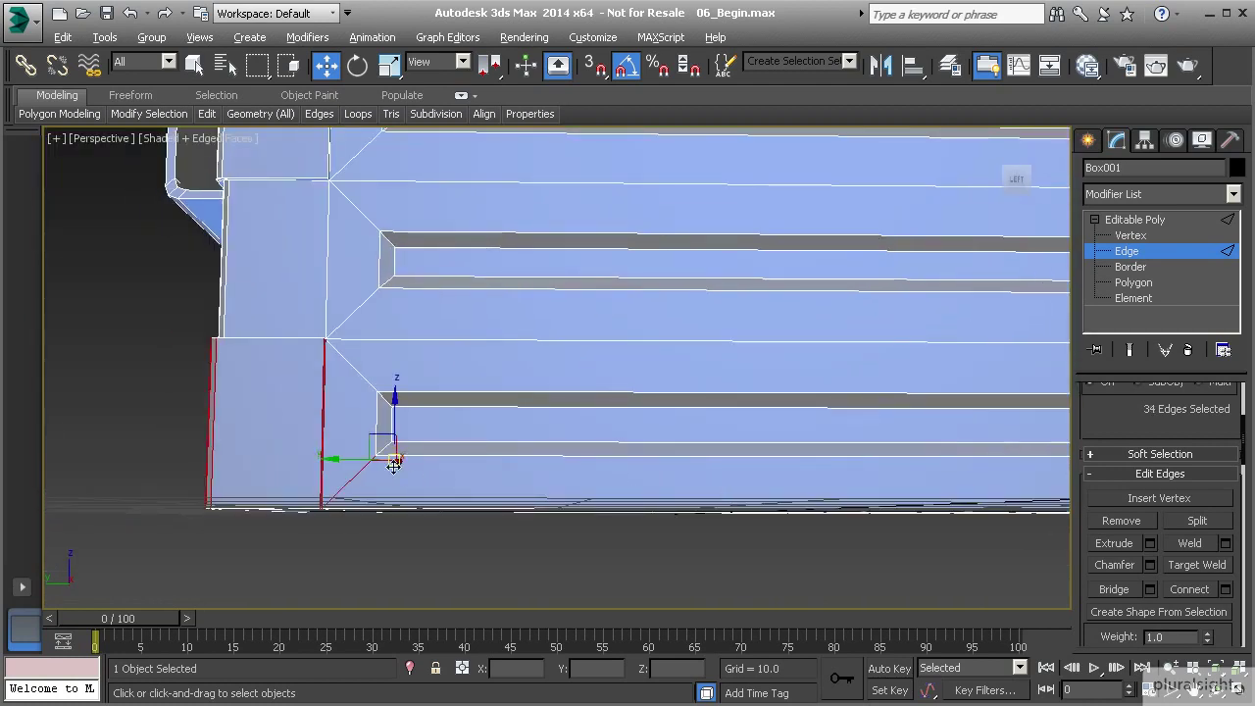
alt+middle_drag(394, 463, 451, 469)
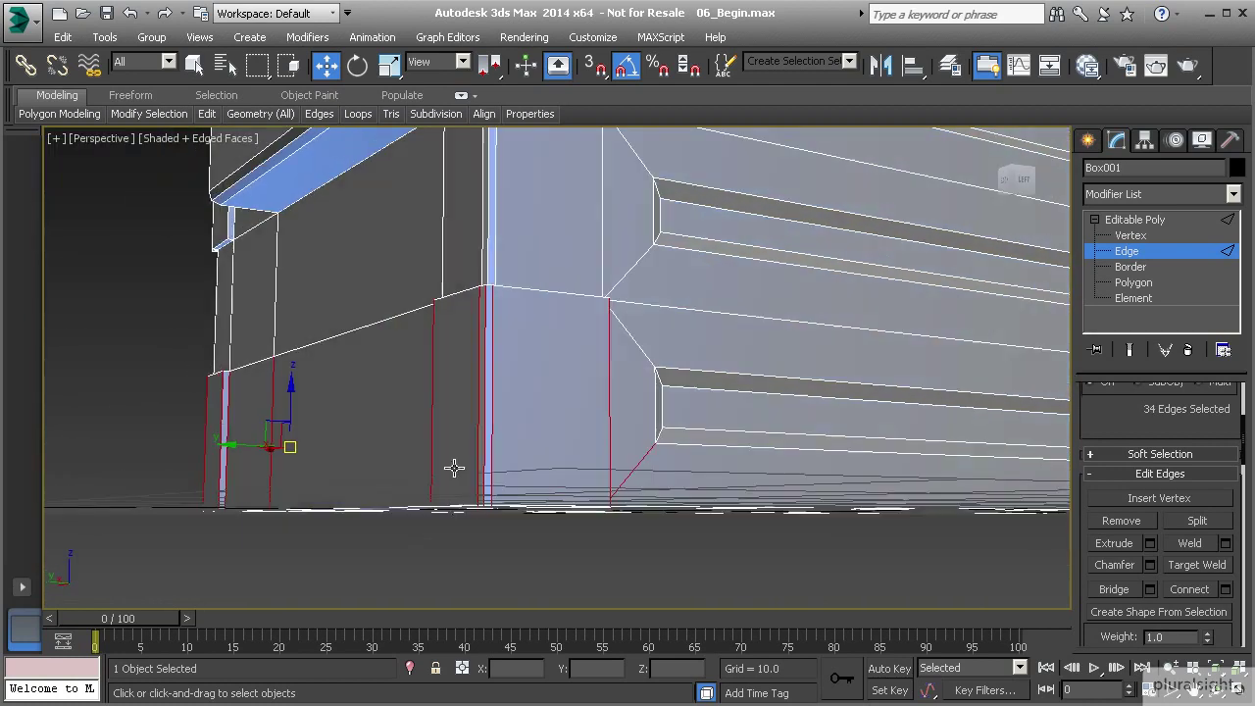
Connect the selected edges with one segment, sliding the new loop down close to the dumpster's bottom edge.
click(1226, 590)
click(570, 382)
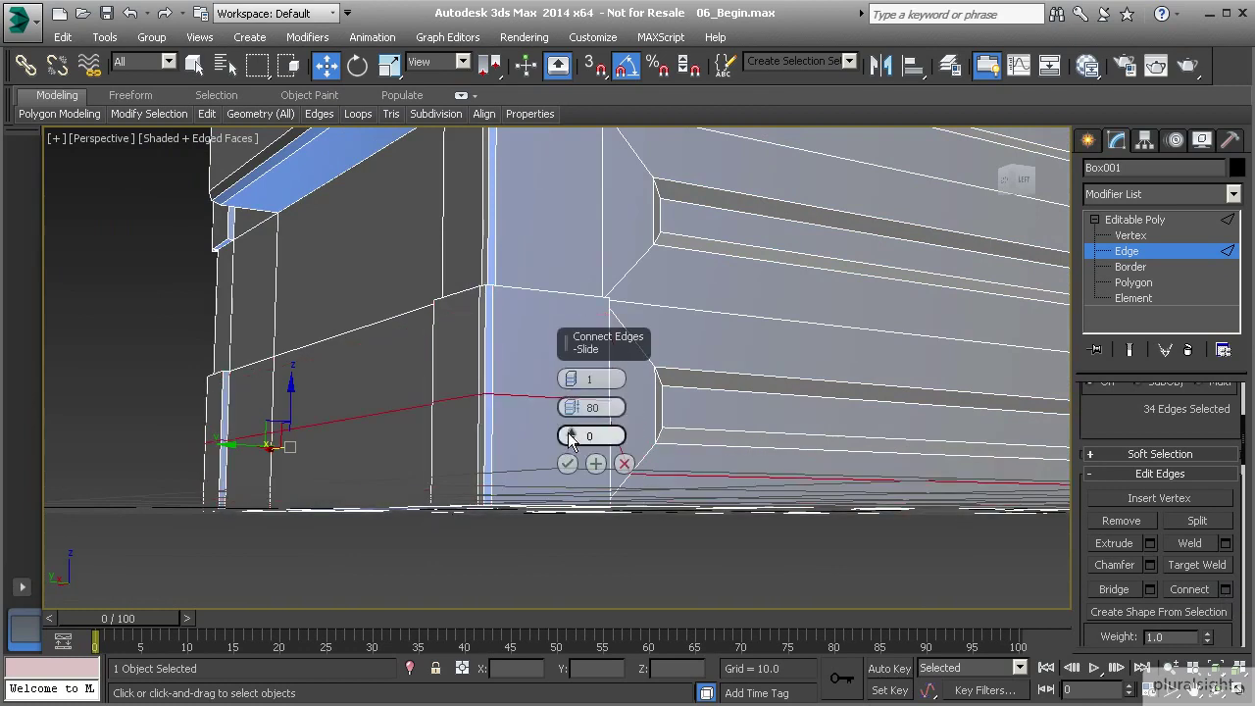
drag(571, 439, 571, 519)
middle_drag(570, 599, 490, 559)
scroll(396, 532, up, 3)
scroll(418, 461, up, 3)
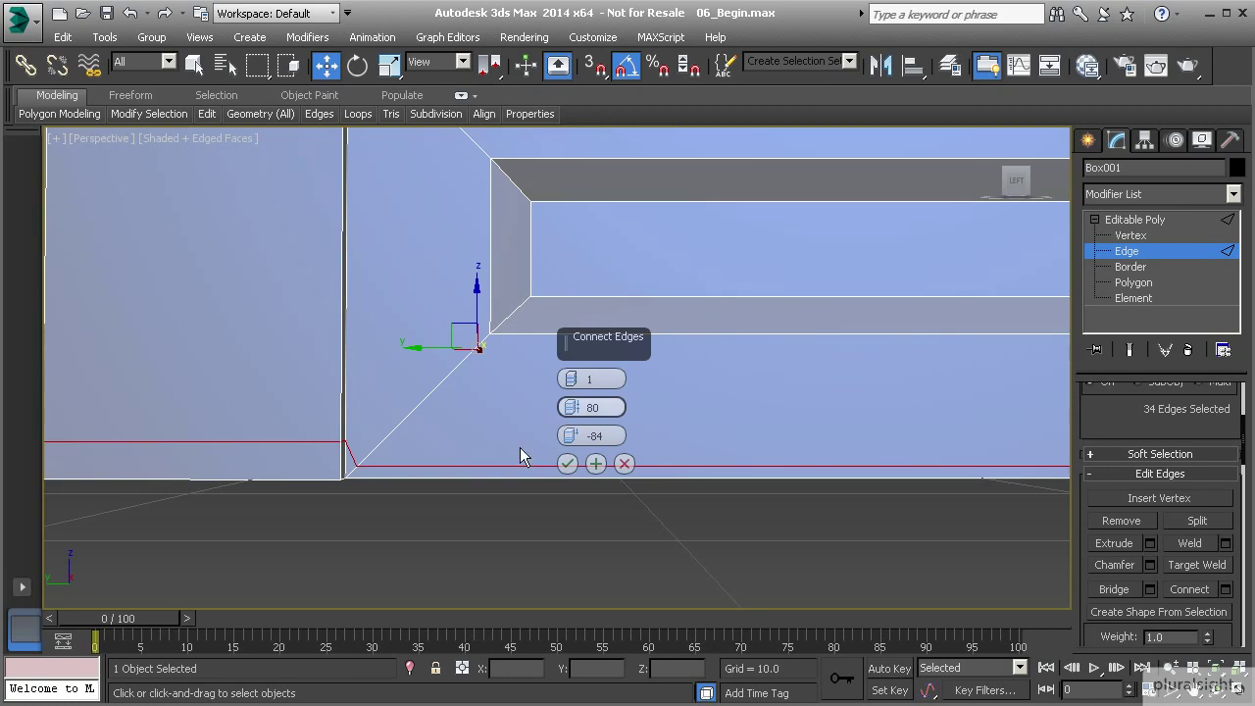
mouse_move(571, 435)
mouse_down()
mouse_move(572, 414)
mouse_move(569, 428)
mouse_up()
click(569, 464)
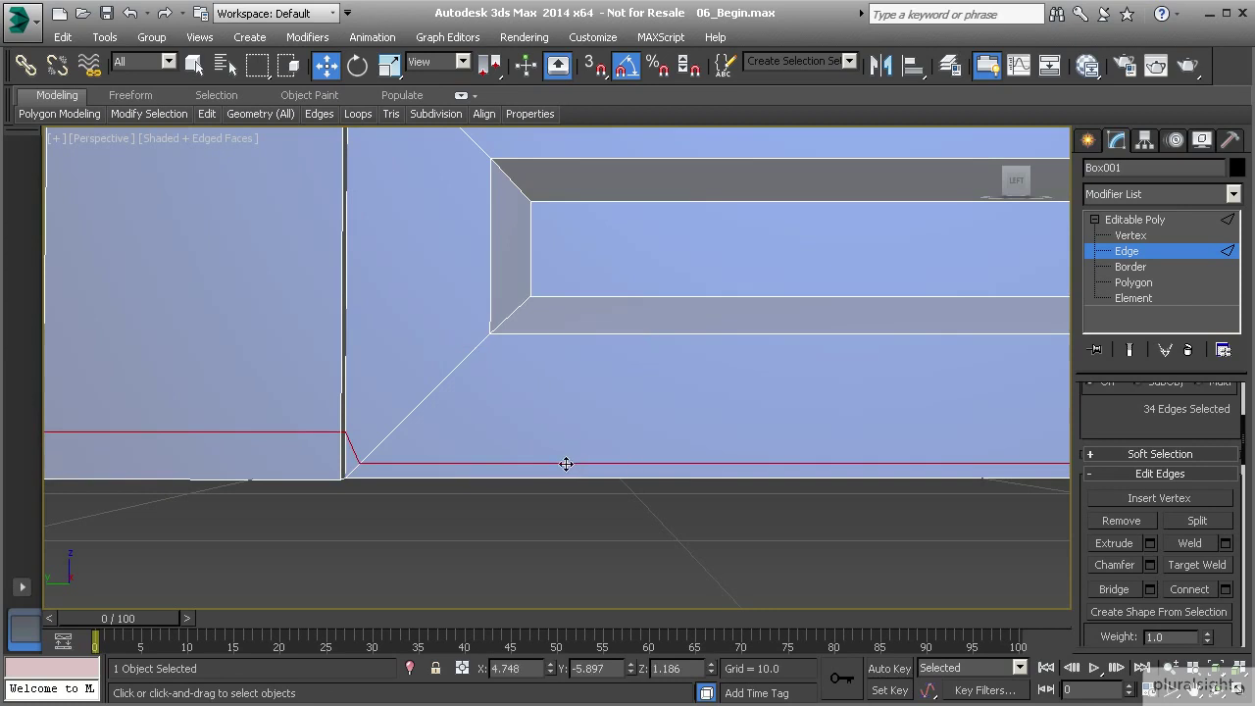
Select the two long edges of the new bottom loop, one on each ribbed side.
click(662, 464)
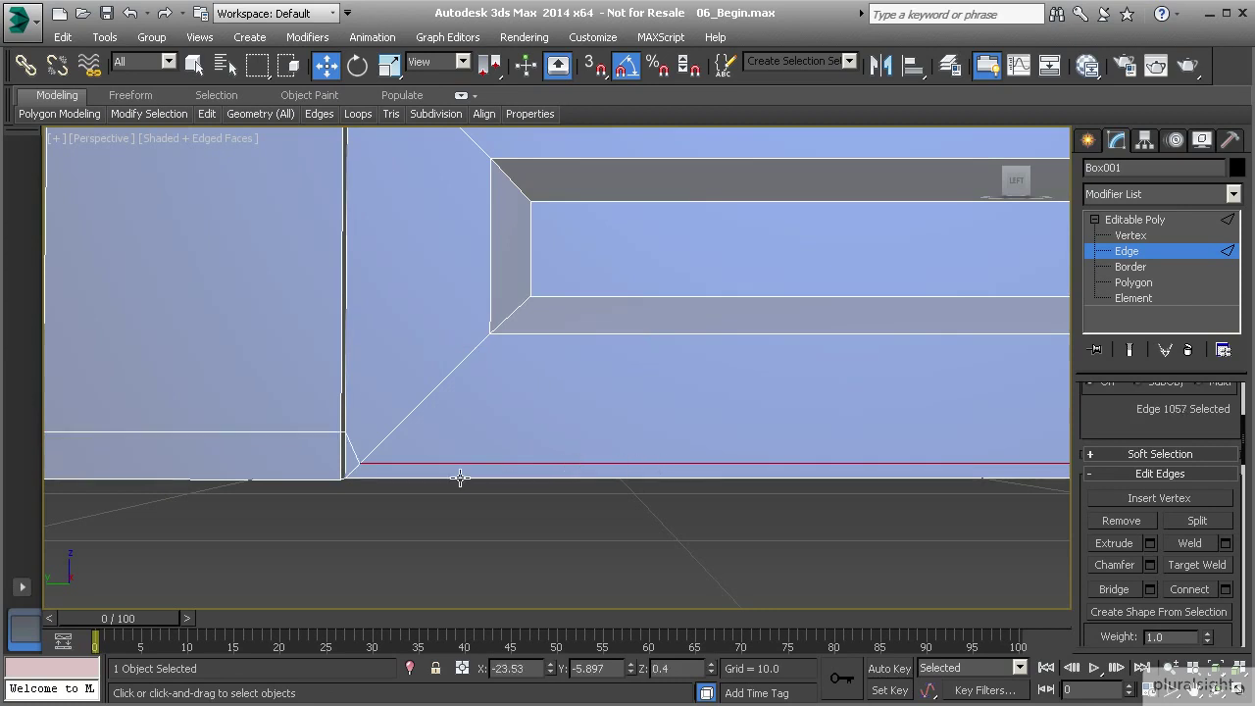
middle_drag(460, 477, 556, 480)
middle_drag(684, 431, 356, 445)
scroll(539, 457, down, 3)
alt+middle_drag(559, 456, 617, 463)
ctrl+click(632, 507)
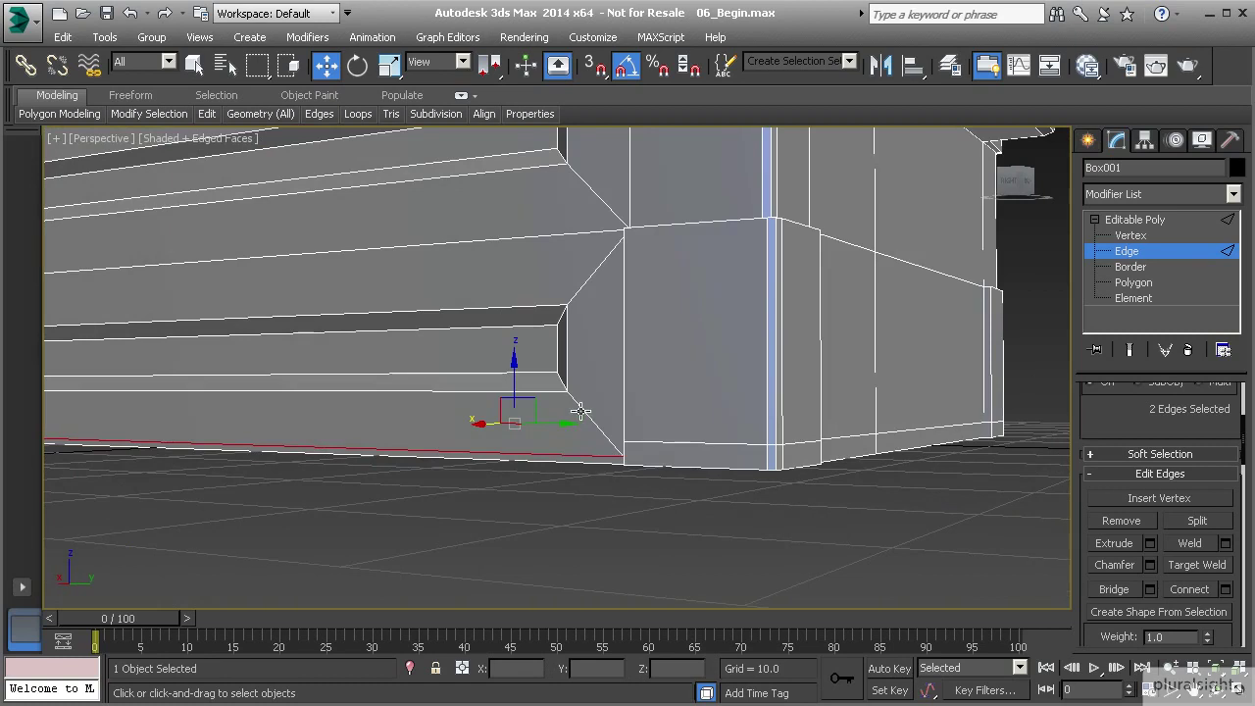
Set the Edit Geometry constraint to Edge.
scroll(554, 436, up, 3)
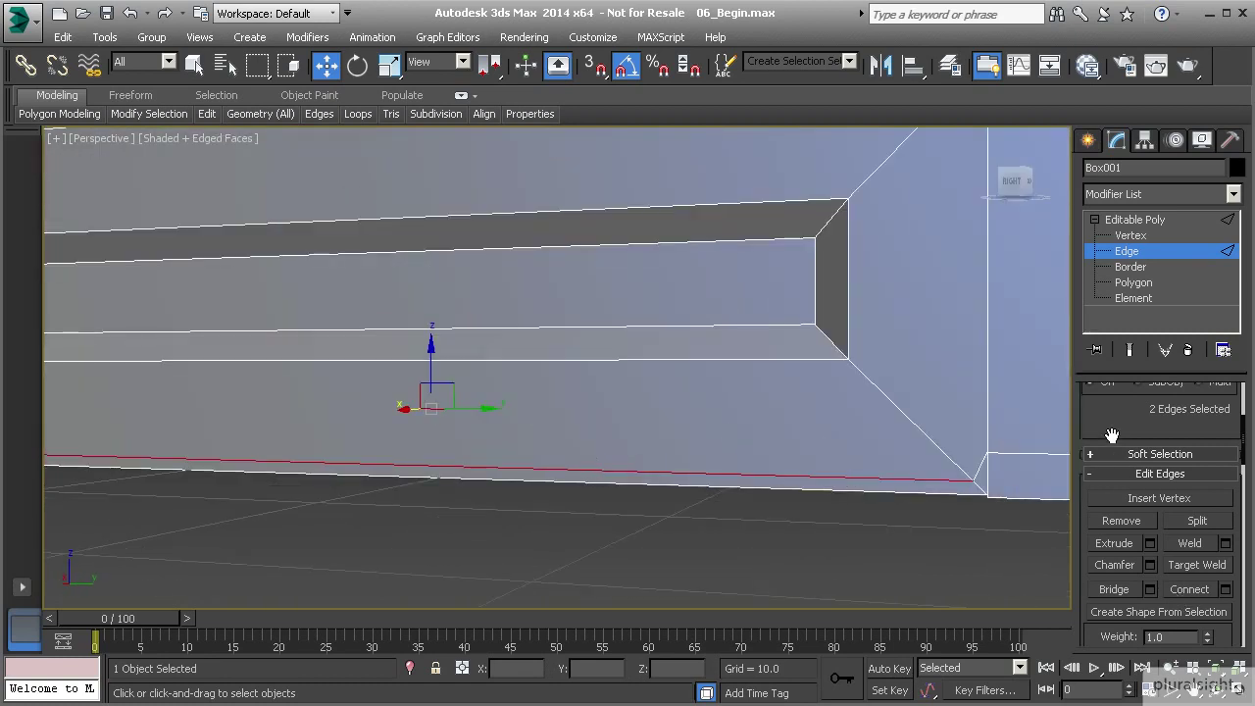
scroll(1112, 441, down, 1)
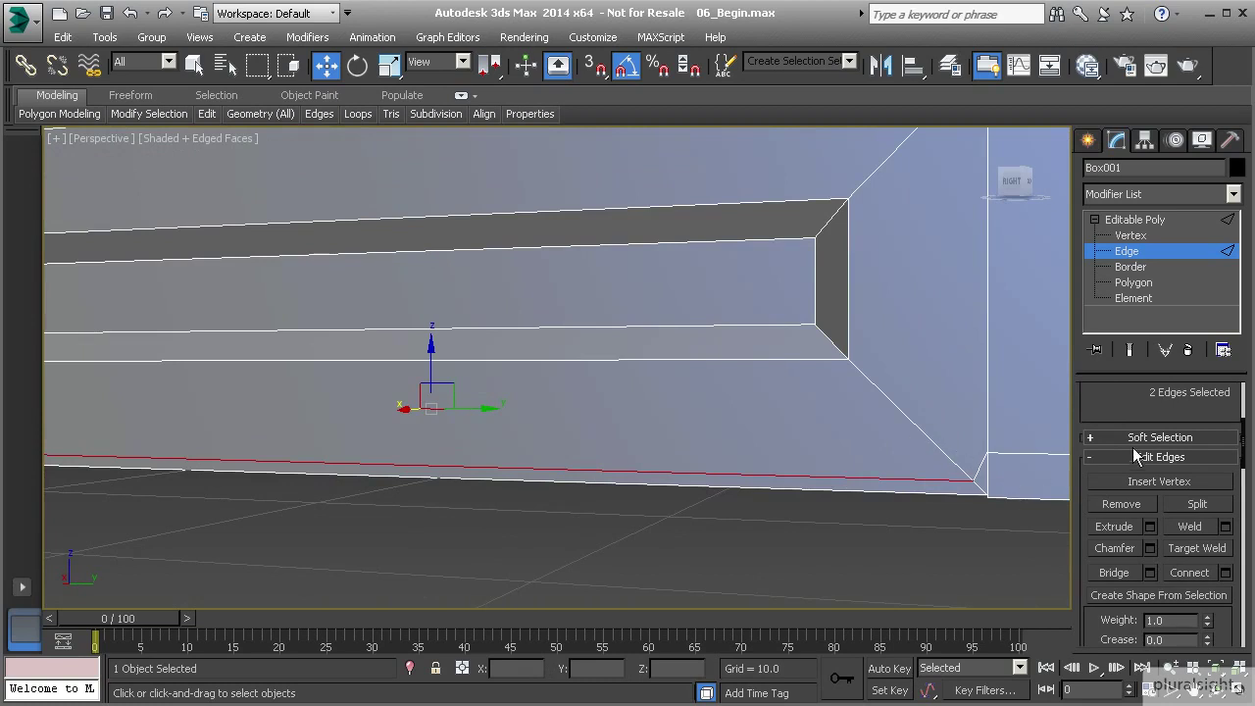
scroll(1135, 421, down, 5)
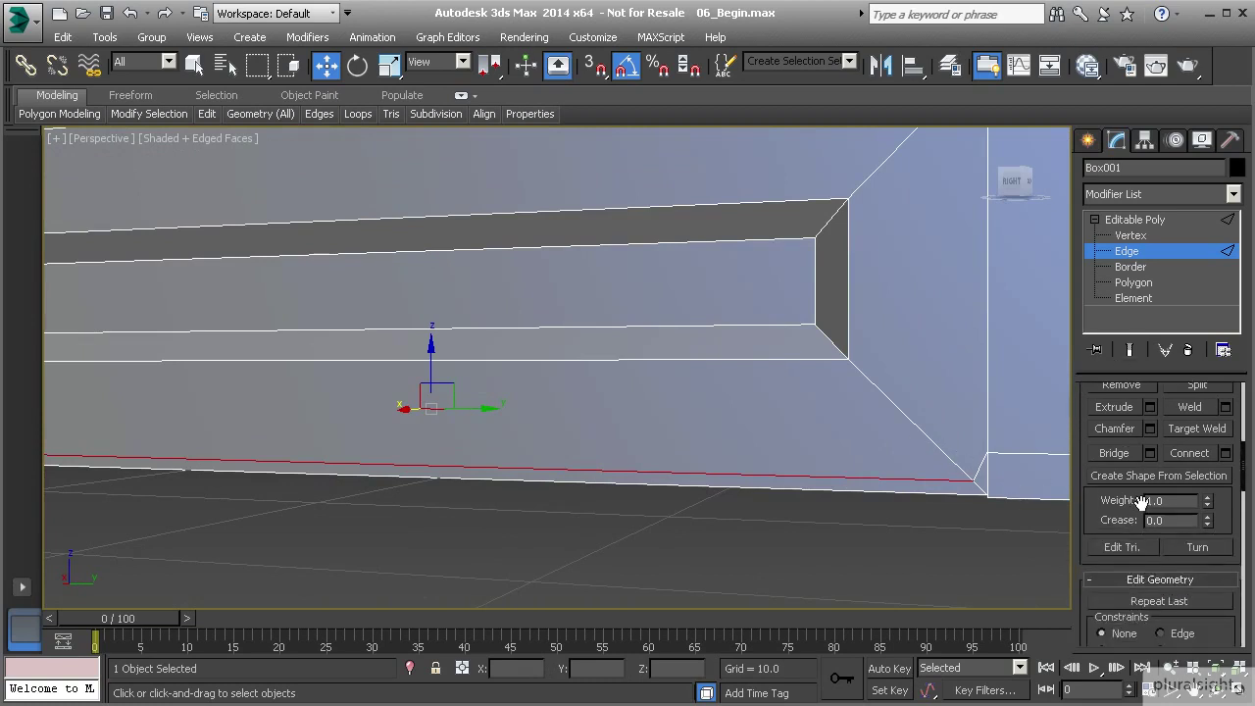
scroll(1140, 501, down, 3)
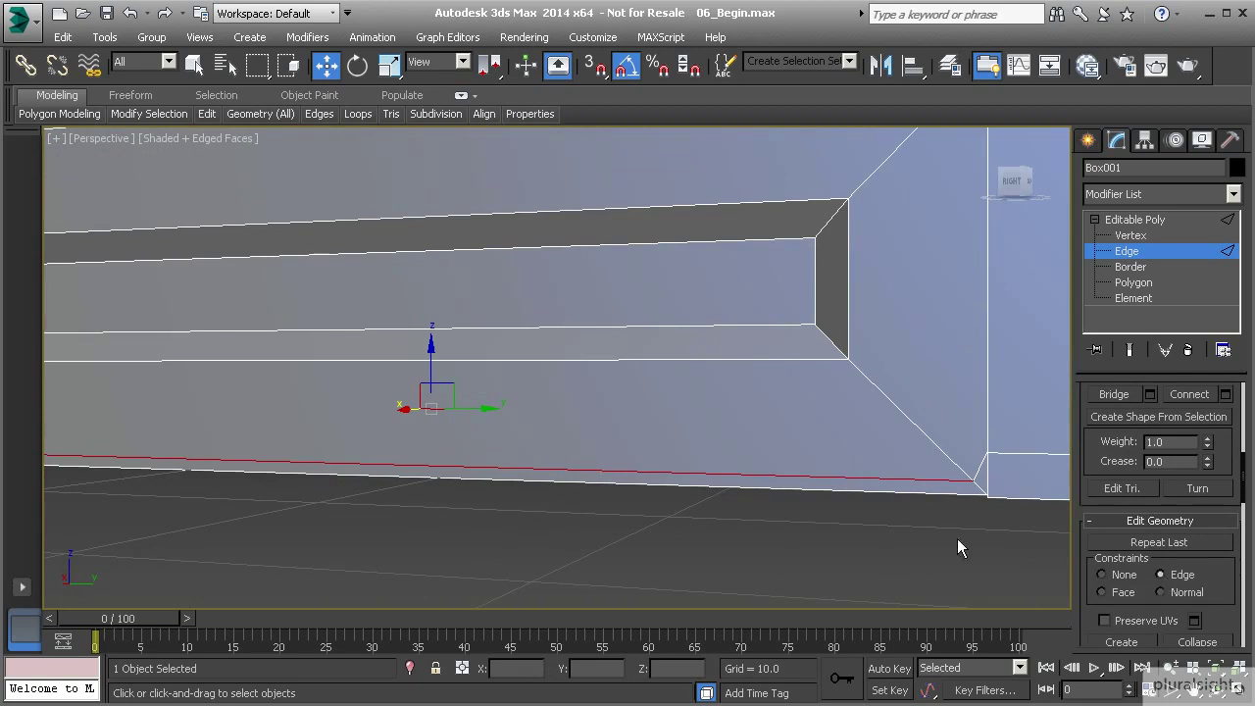
Try to raise the two long loop edges to the height of the loop on the adjoining corner panels.
drag(431, 367, 430, 362)
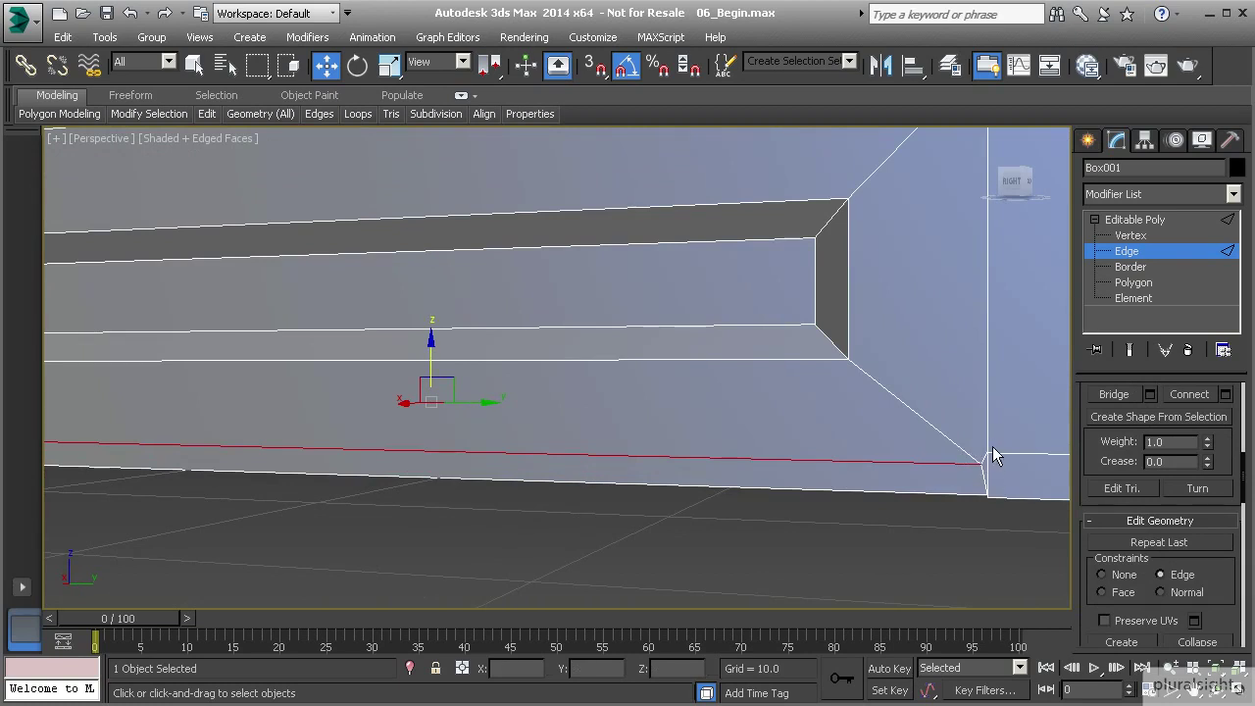
drag(987, 452, 967, 476)
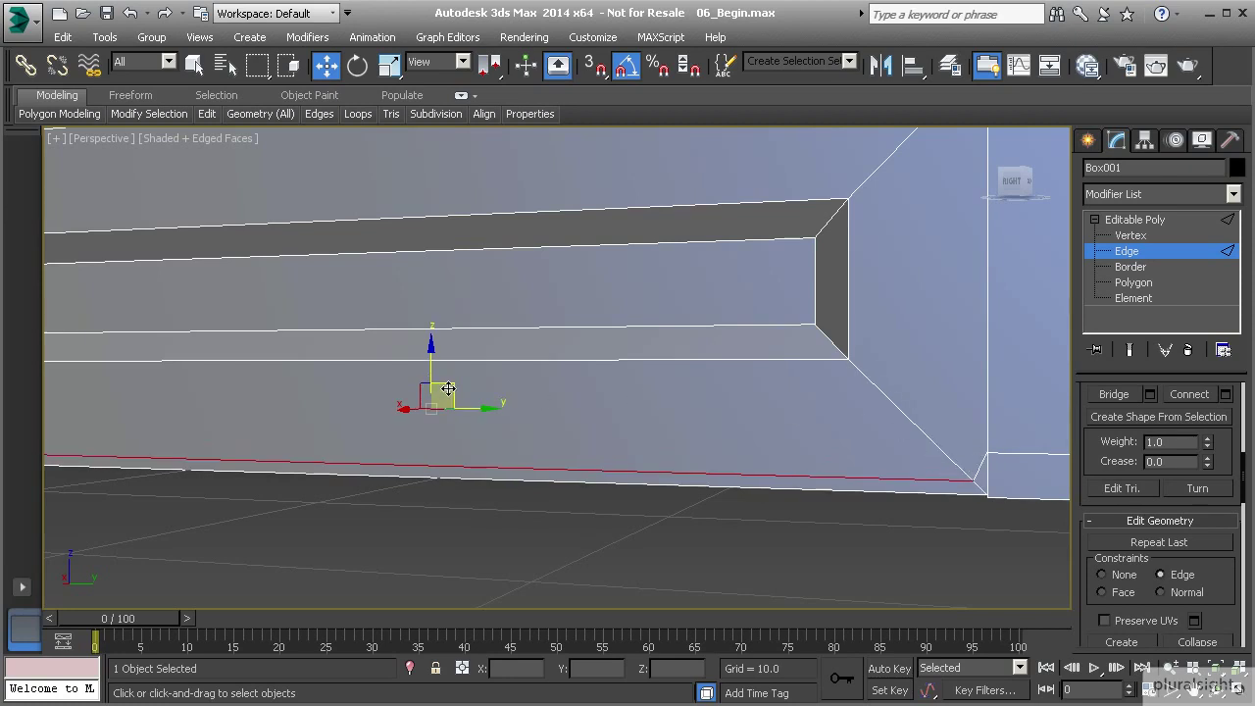
drag(450, 390, 442, 374)
middle_drag(343, 386, 451, 393)
middle_drag(451, 393, 387, 409)
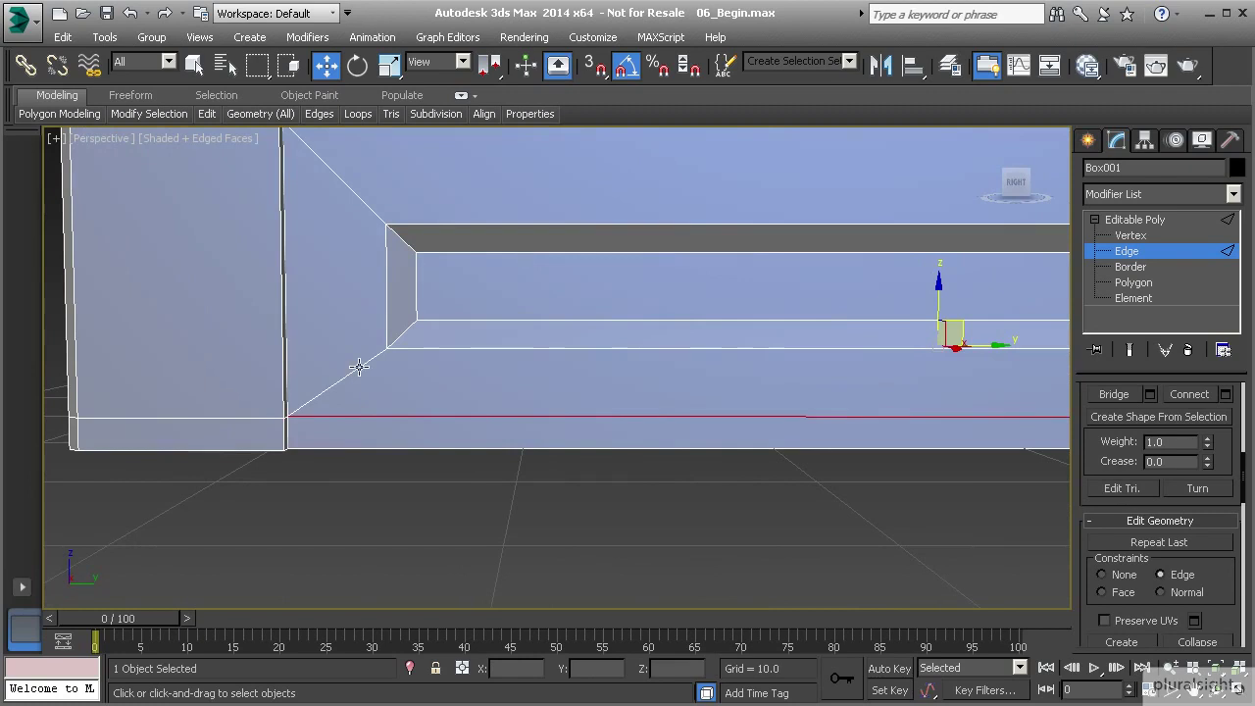
middle_drag(481, 452, 304, 449)
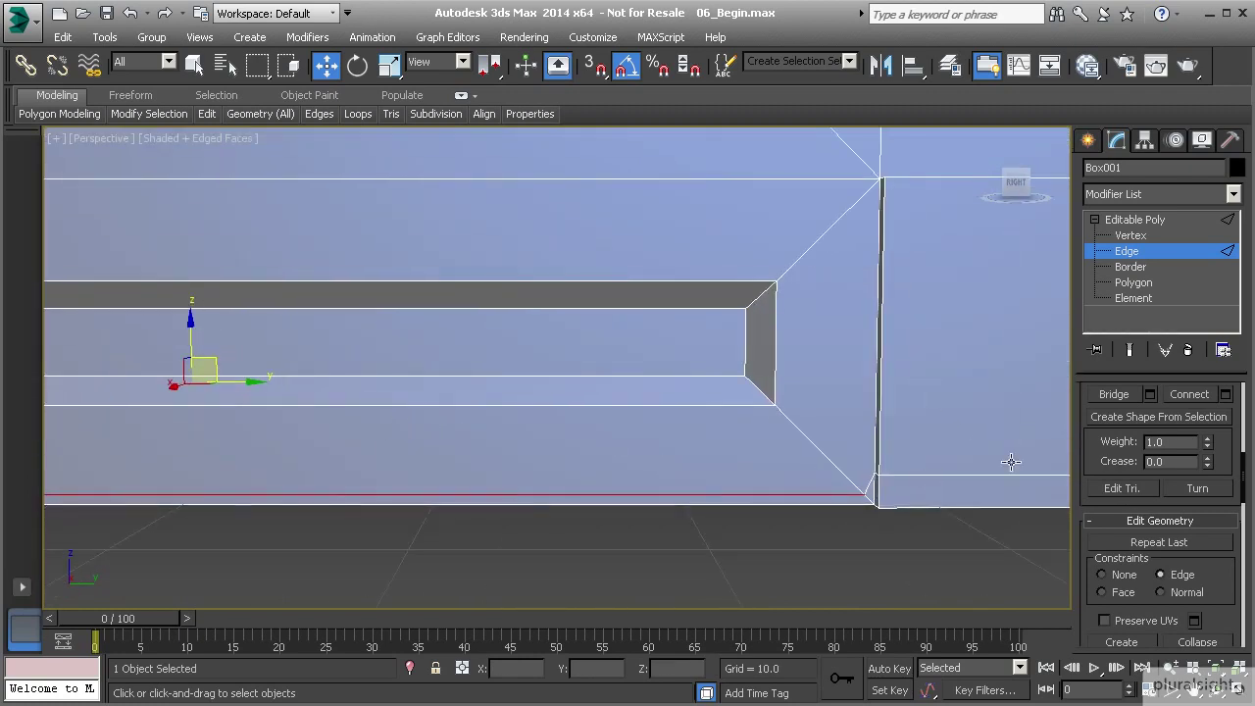
Select the vertices where the new loop crosses the lower diagonals at one end of both ribbed sides.
click(1127, 236)
alt+middle_drag(857, 429, 820, 421)
click(821, 421)
drag(810, 413, 809, 410)
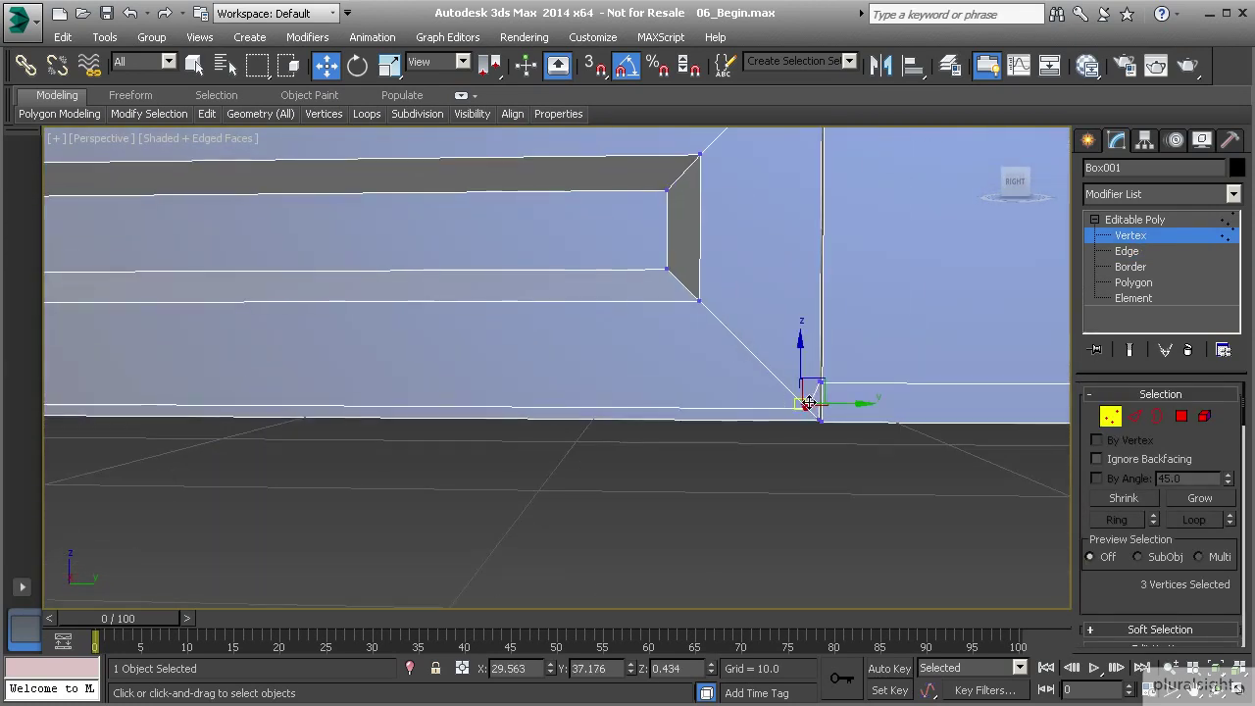
alt+middle_drag(984, 421, 728, 437)
scroll(726, 446, up, 3)
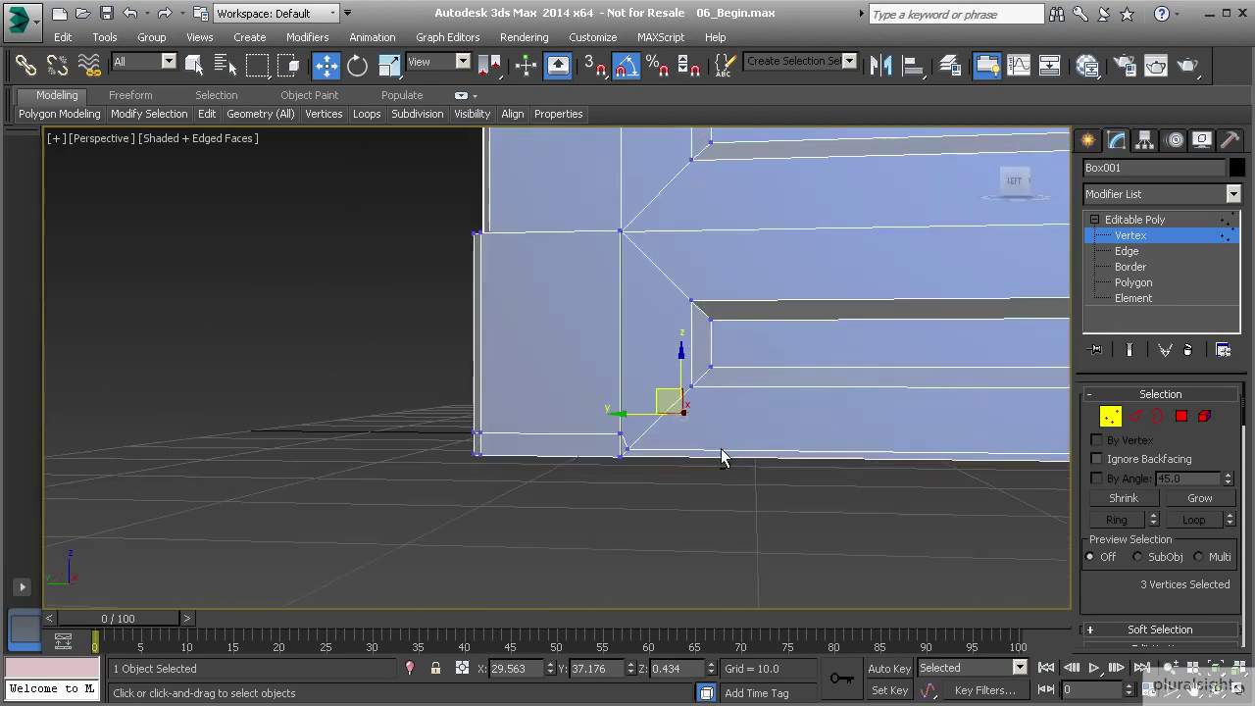
ctrl+click(629, 450)
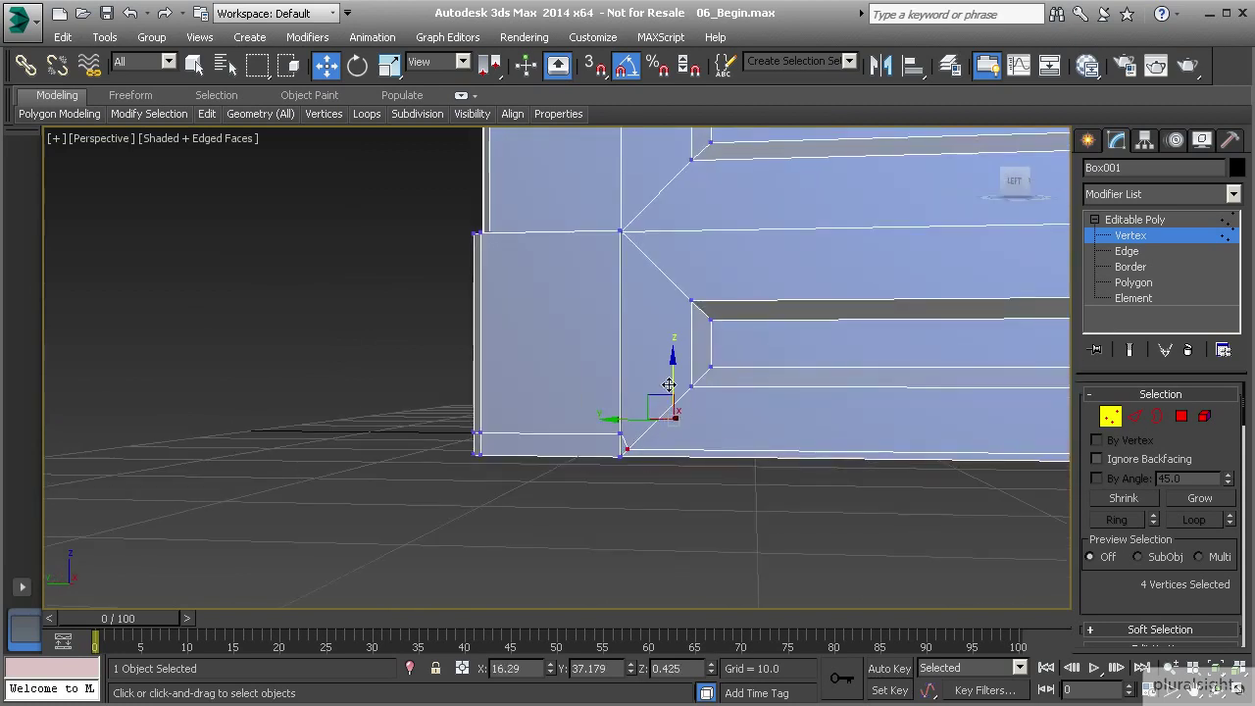
Slide the selected vertices up their diagonals until they line up with the loop on the corner panel.
scroll(669, 391, up, 3)
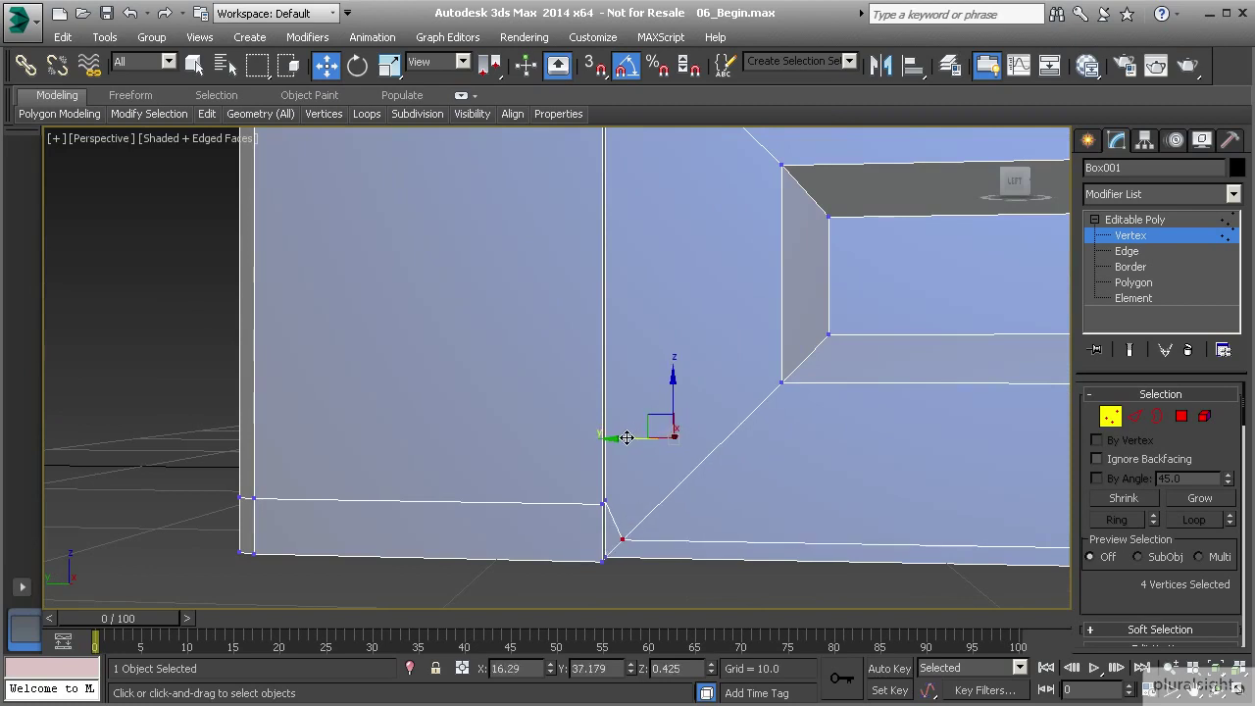
drag(627, 440, 657, 396)
key(ctrl+z)
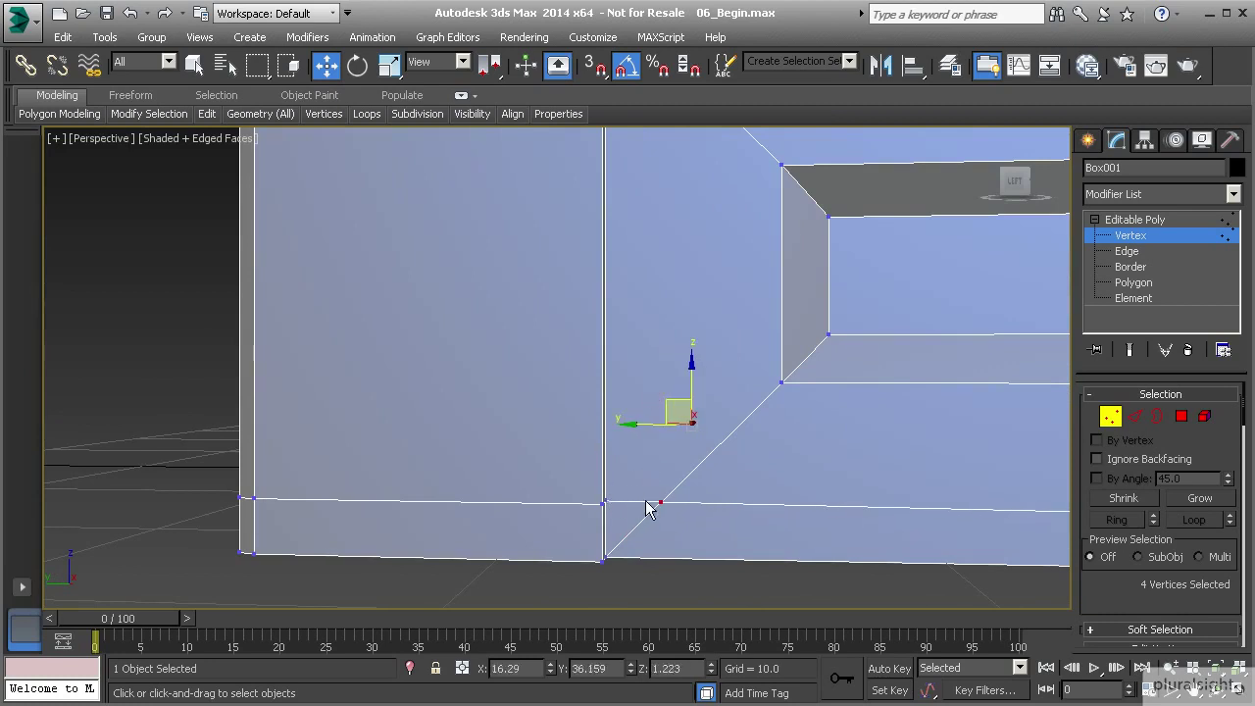
Add the vertices where the new loop crosses the lower diagonals at the ribbed sides' other end to the selection.
middle_drag(881, 473, 533, 435)
scroll(536, 431, down, 4)
middle_drag(501, 389, 575, 411)
scroll(575, 412, up, 1)
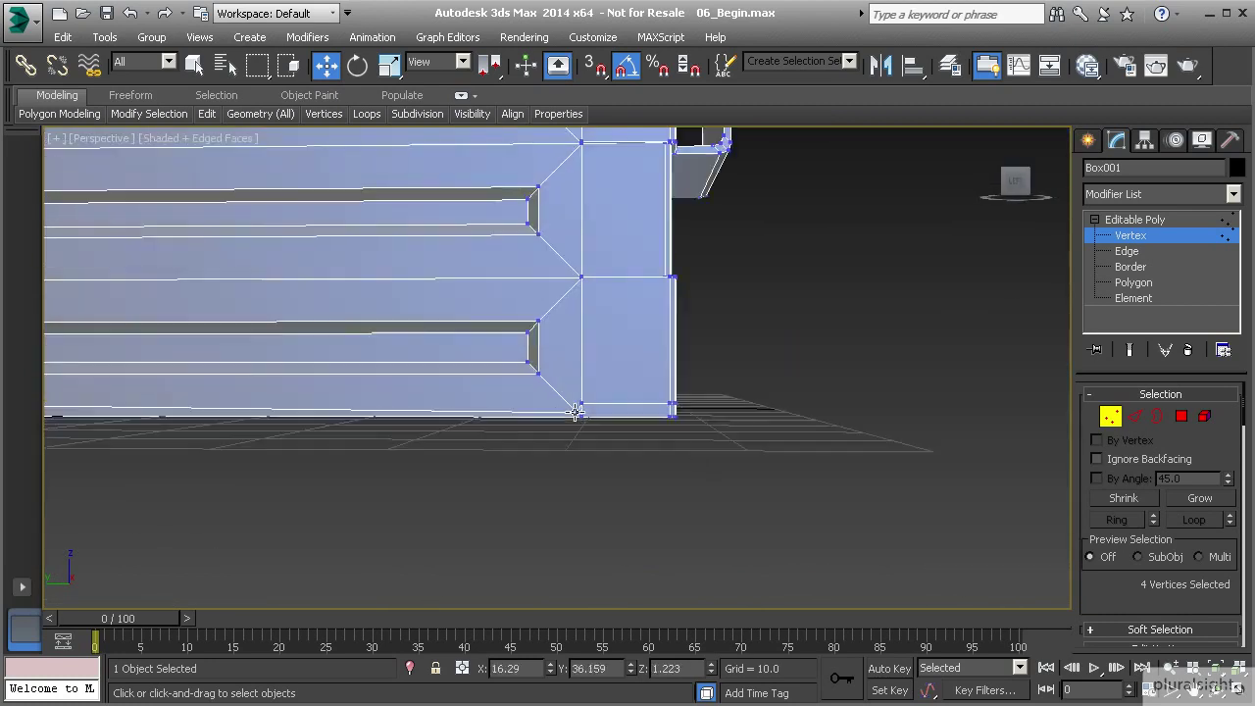
scroll(591, 426, up, 5)
ctrl+click(653, 420)
alt+middle_drag(653, 420, 584, 406)
scroll(742, 393, down, 4)
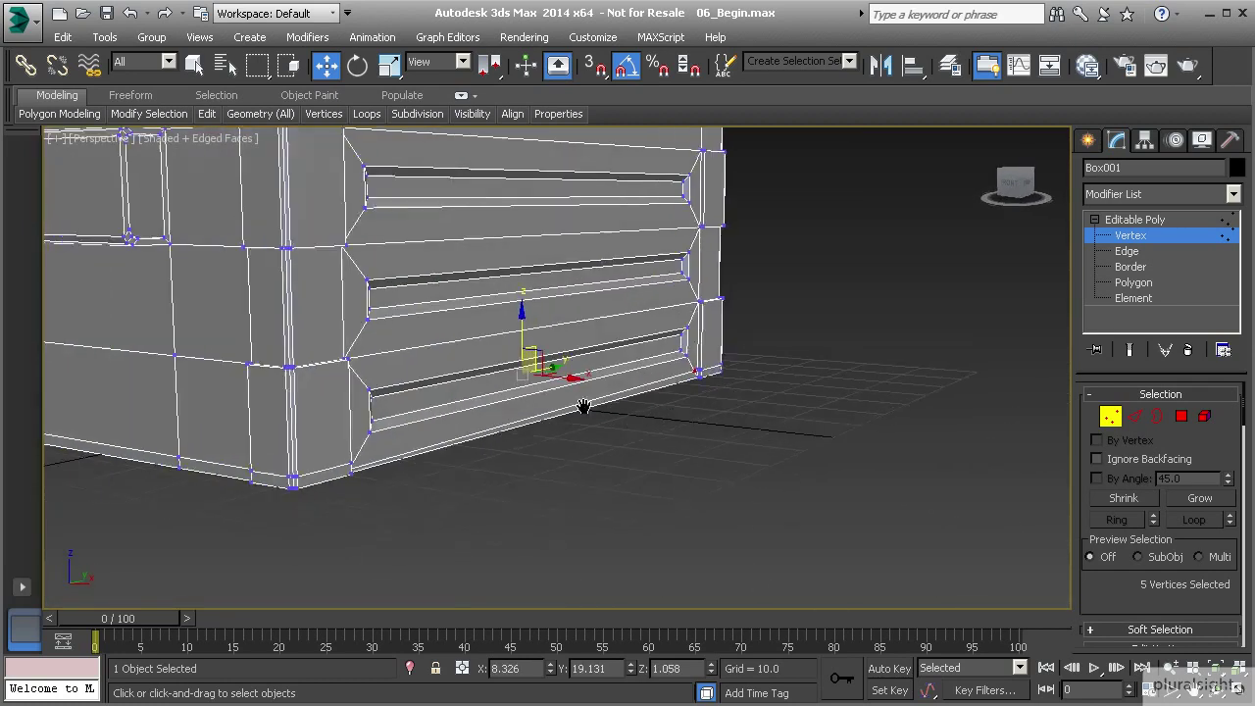
scroll(583, 406, up, 8)
middle_drag(421, 401, 502, 406)
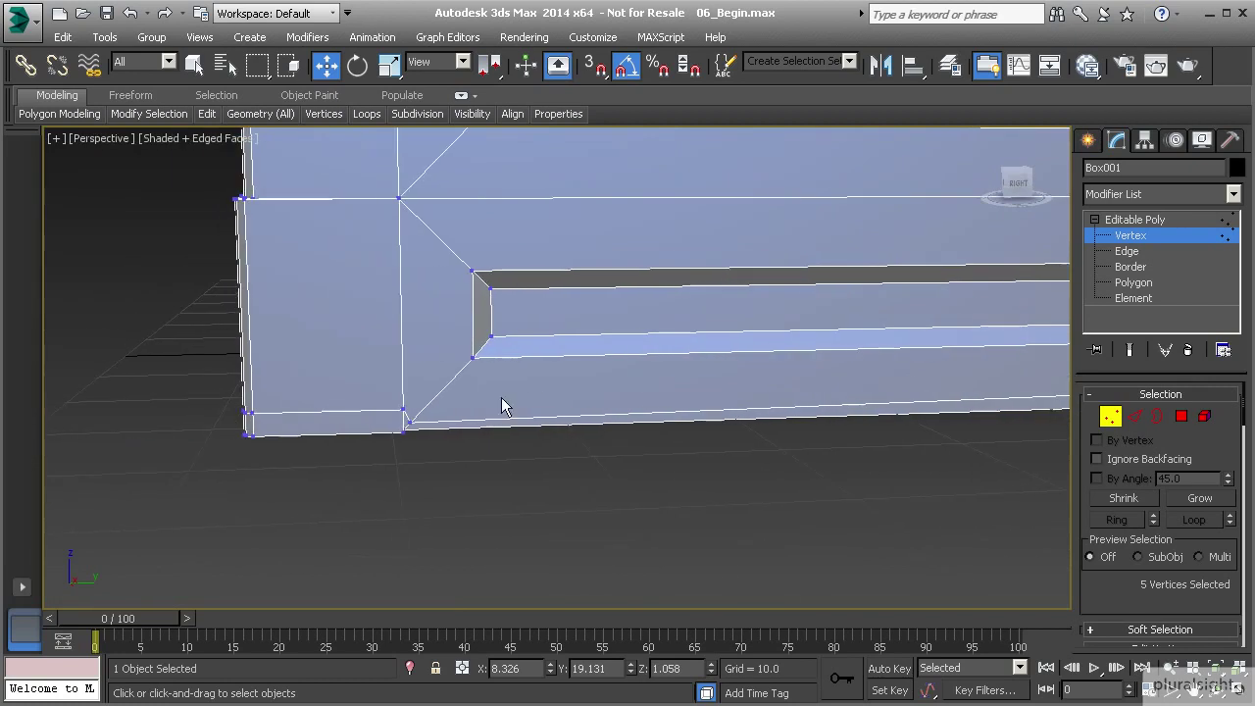
ctrl+click(409, 422)
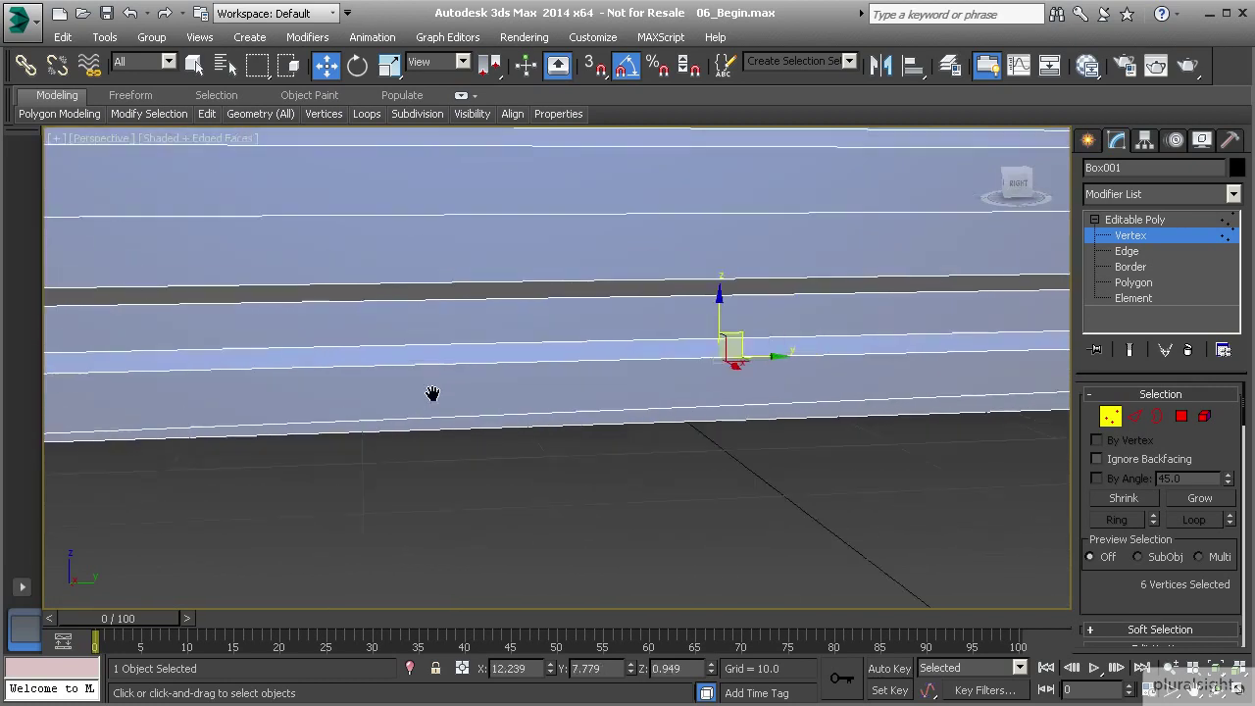
Slide the two selected vertices up their diagonals until they line up with the loop on the adjoining corner panel.
scroll(493, 412, down, 3)
scroll(565, 409, up, 4)
middle_drag(564, 409, 766, 404)
alt+middle_drag(642, 425, 724, 428)
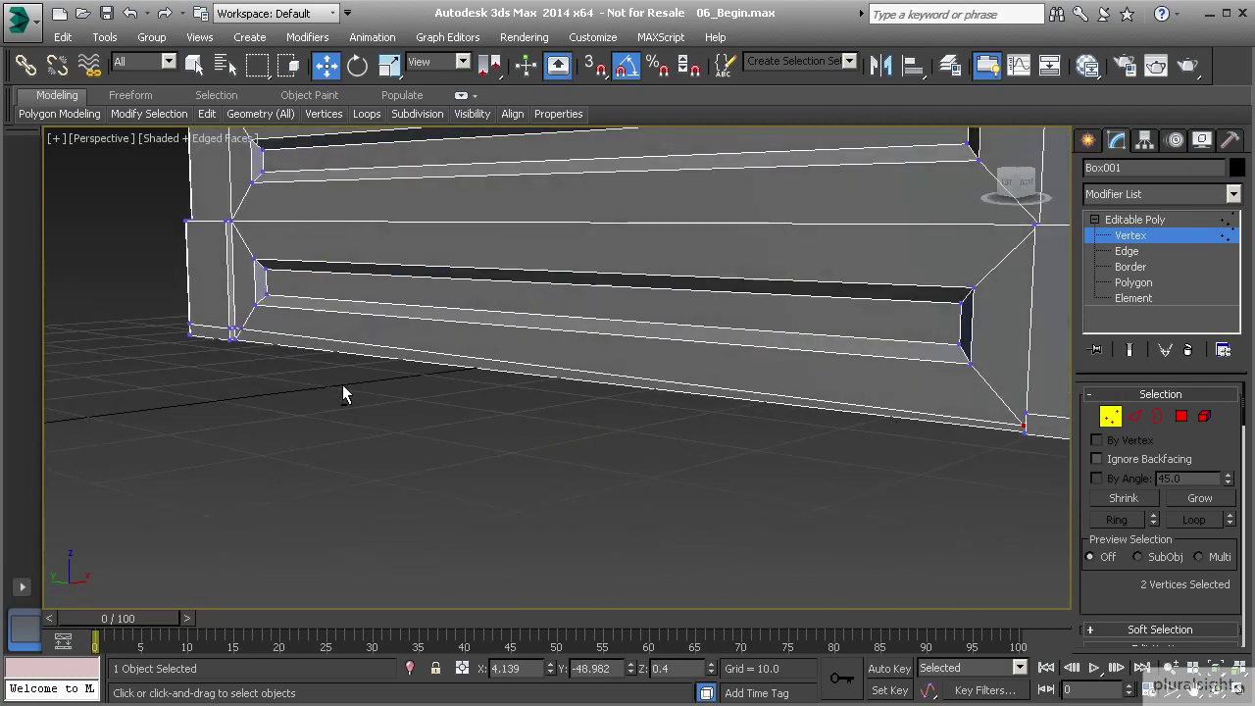
middle_drag(611, 392, 566, 391)
alt+middle_drag(567, 390, 669, 386)
scroll(666, 383, up, 3)
scroll(761, 406, up, 3)
scroll(761, 409, down, 5)
scroll(768, 421, up, 3)
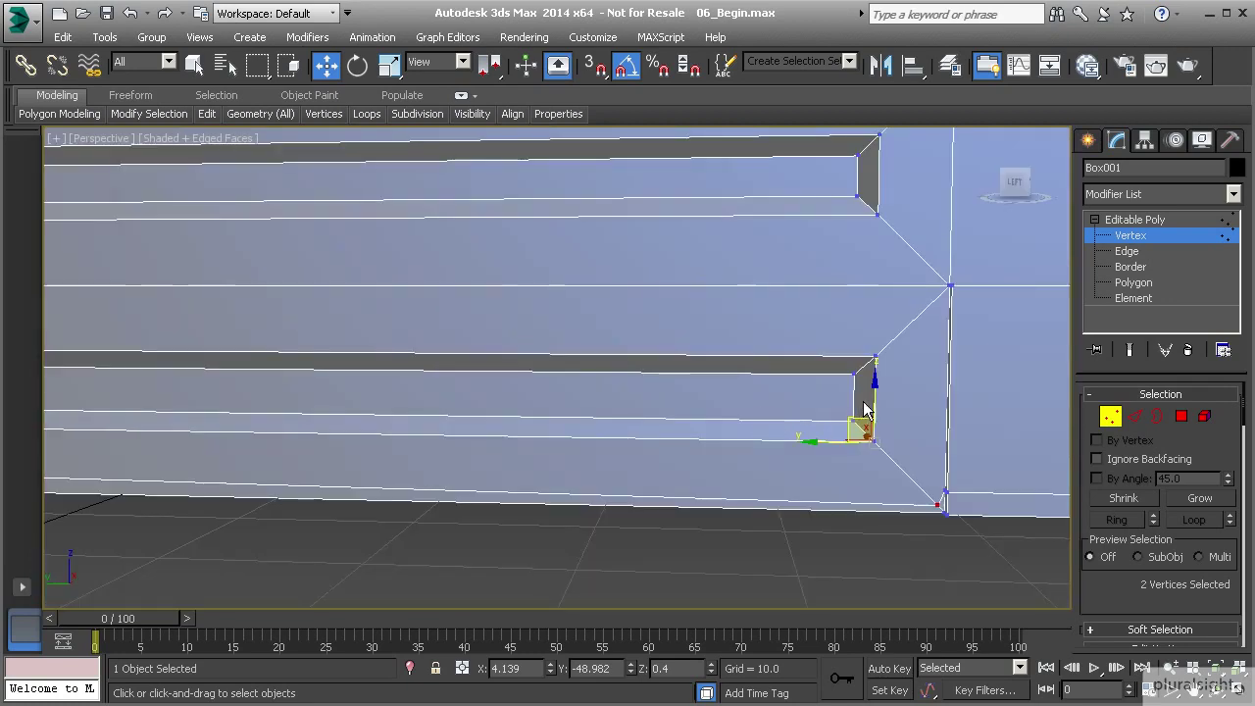
drag(859, 419, 838, 407)
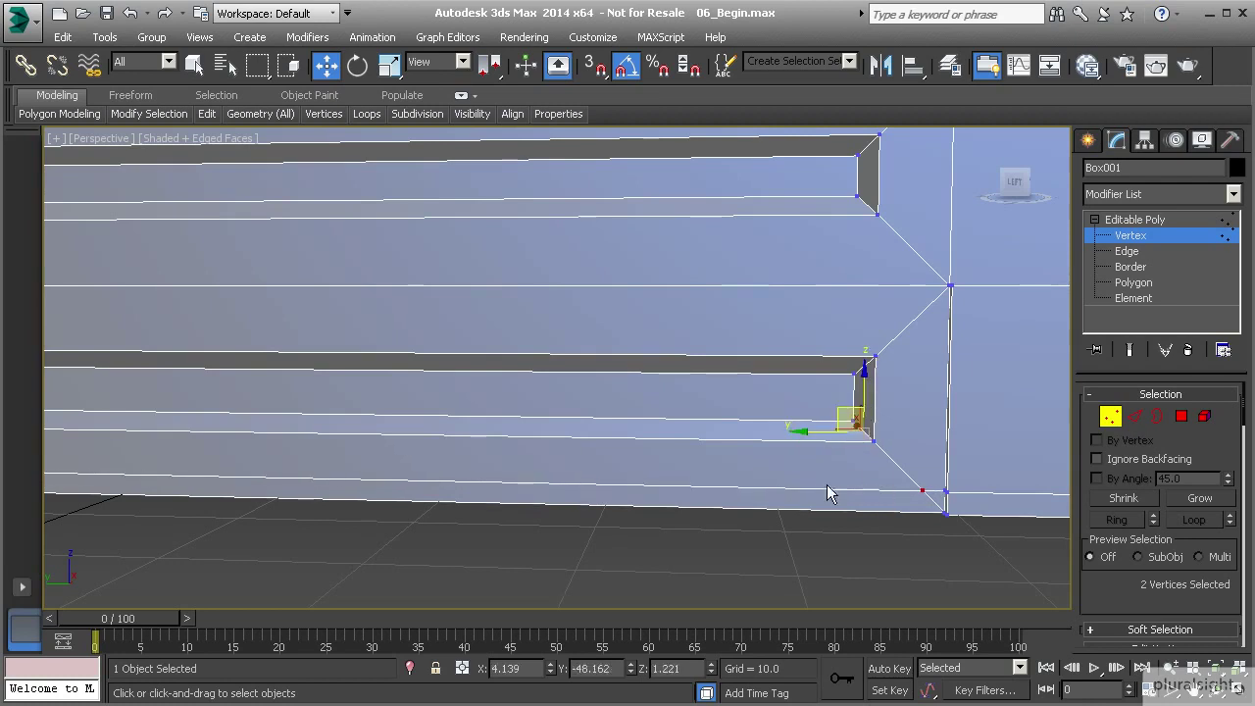
scroll(765, 465, down, 6)
alt+middle_drag(745, 456, 784, 456)
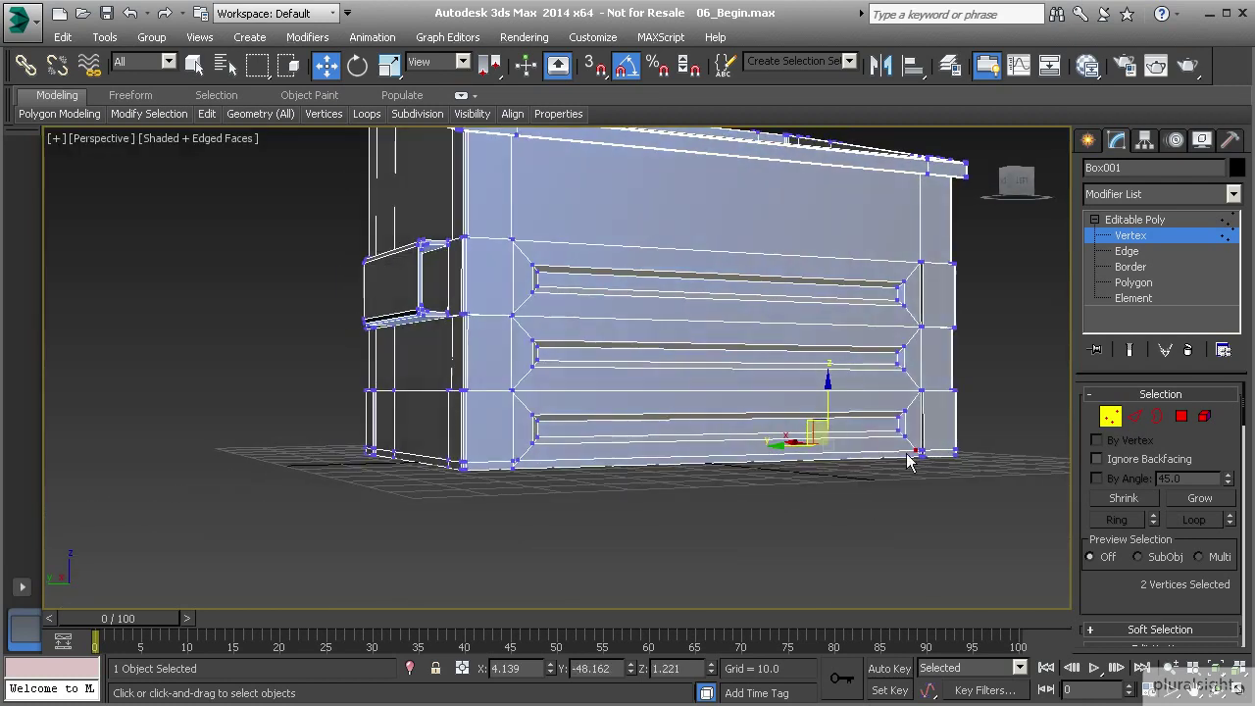
click(1110, 416)
Select all vertices along the dumpster's bottom from the front view.
key(f)
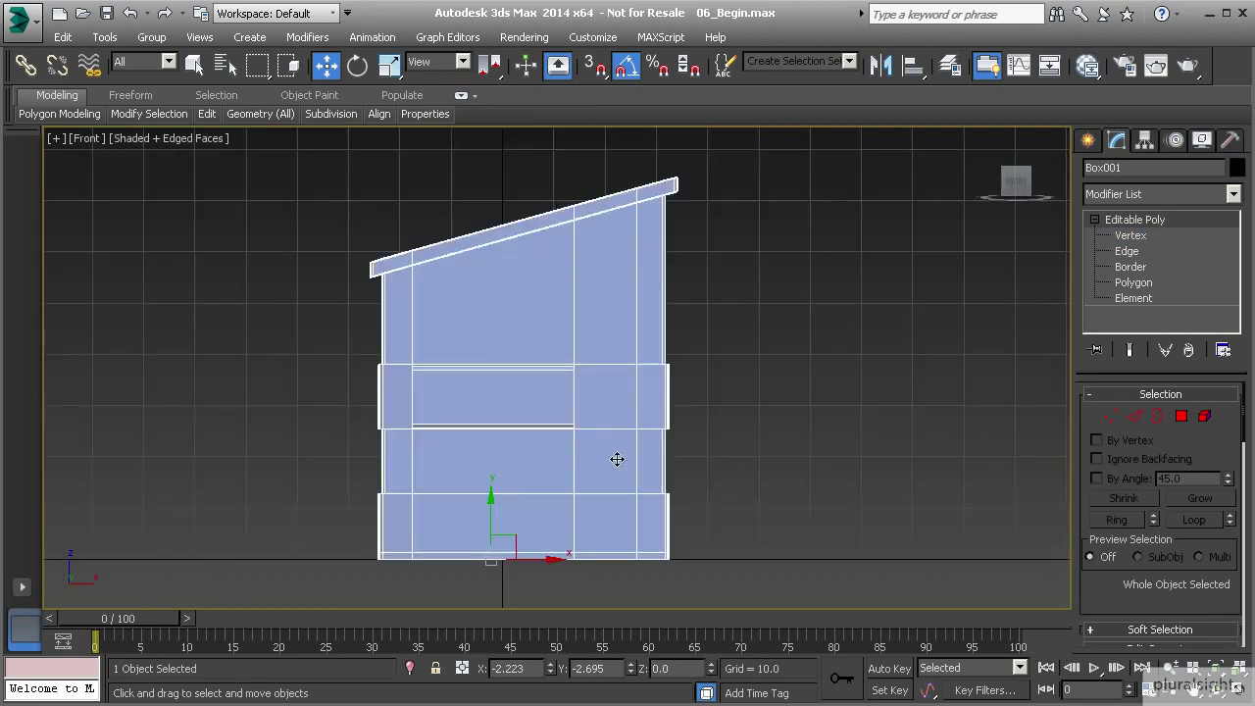
scroll(620, 435, up, 4)
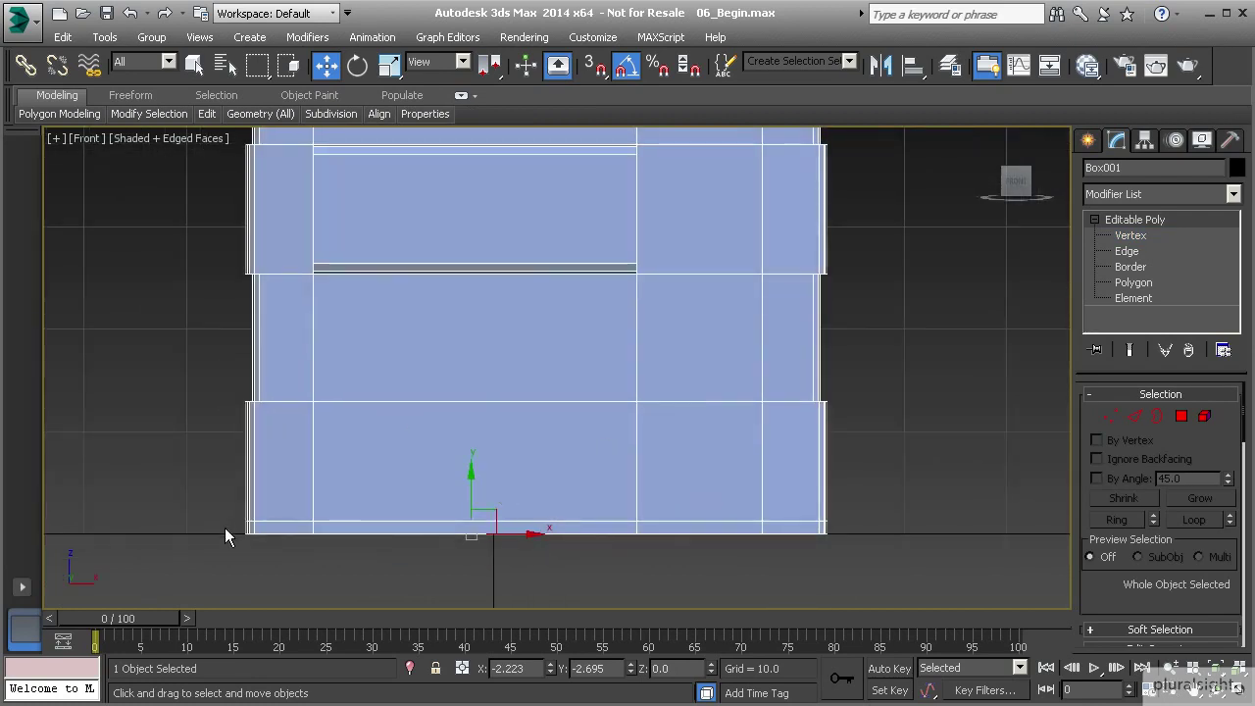
key(1)
drag(218, 537, 592, 593)
drag(862, 614, 869, 610)
key(p)
middle_drag(827, 588, 813, 431)
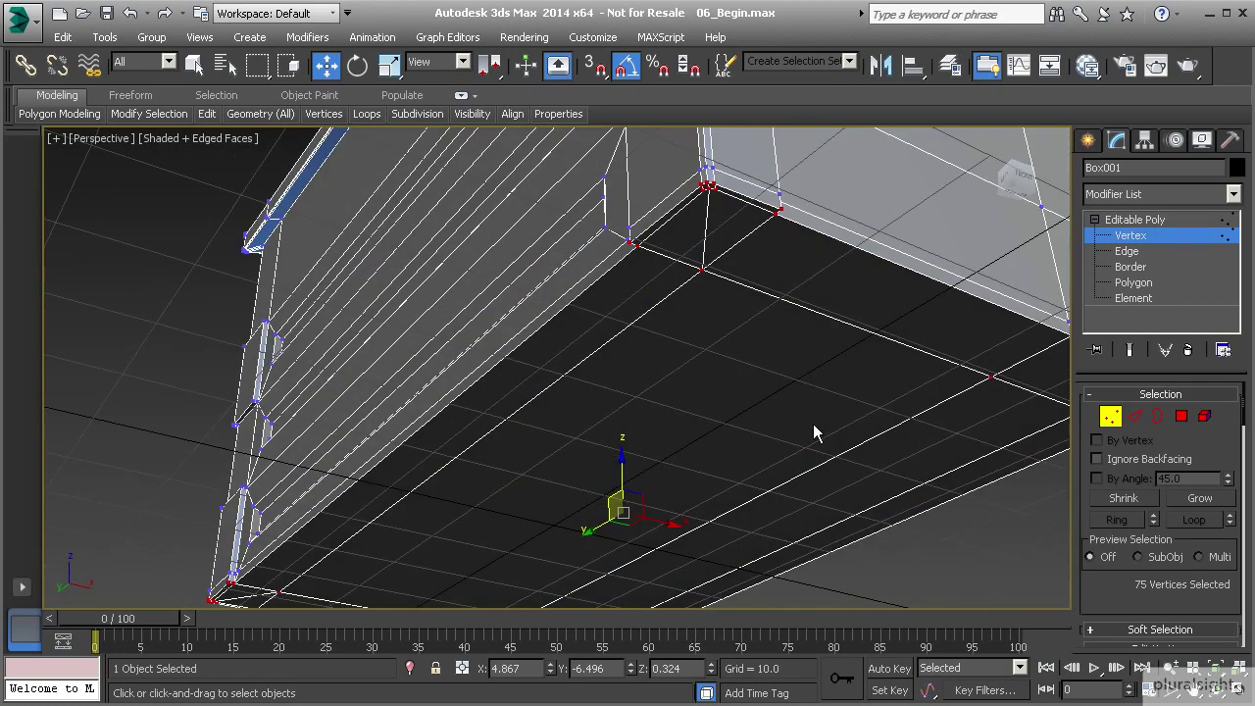
Try to scale the selected bottom vertices inward in the horizontal plane.
click(388, 69)
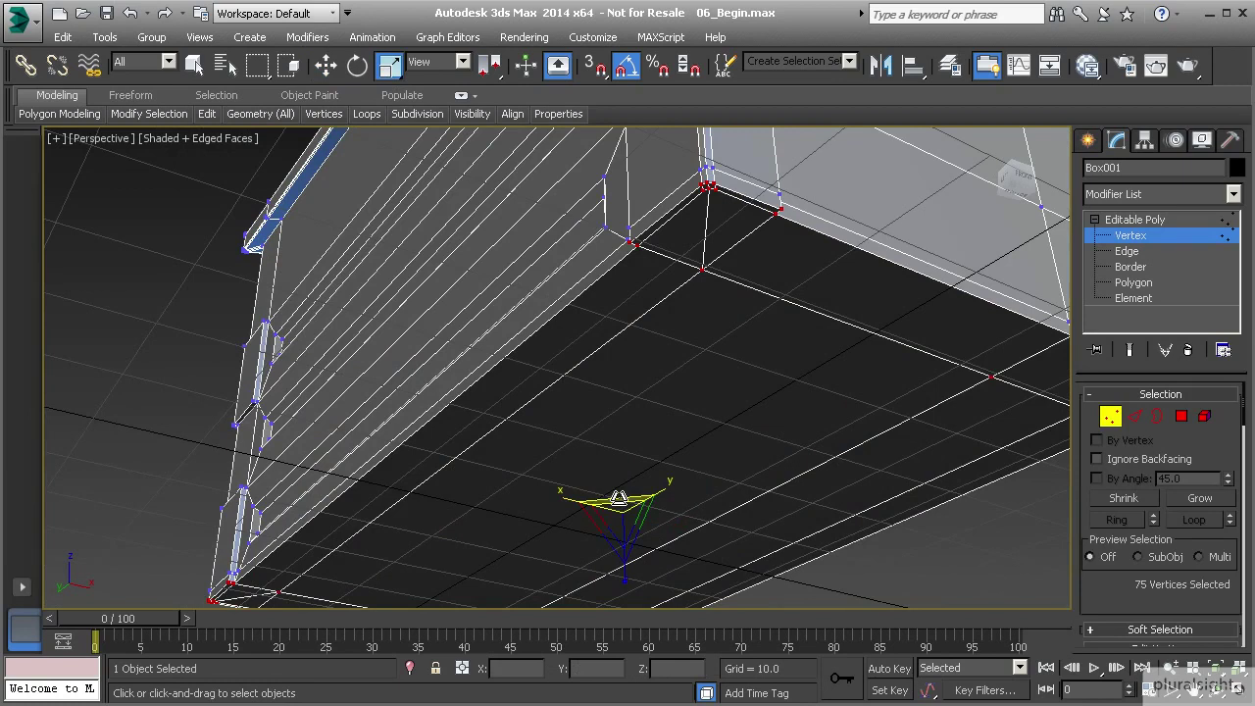
drag(618, 498, 617, 501)
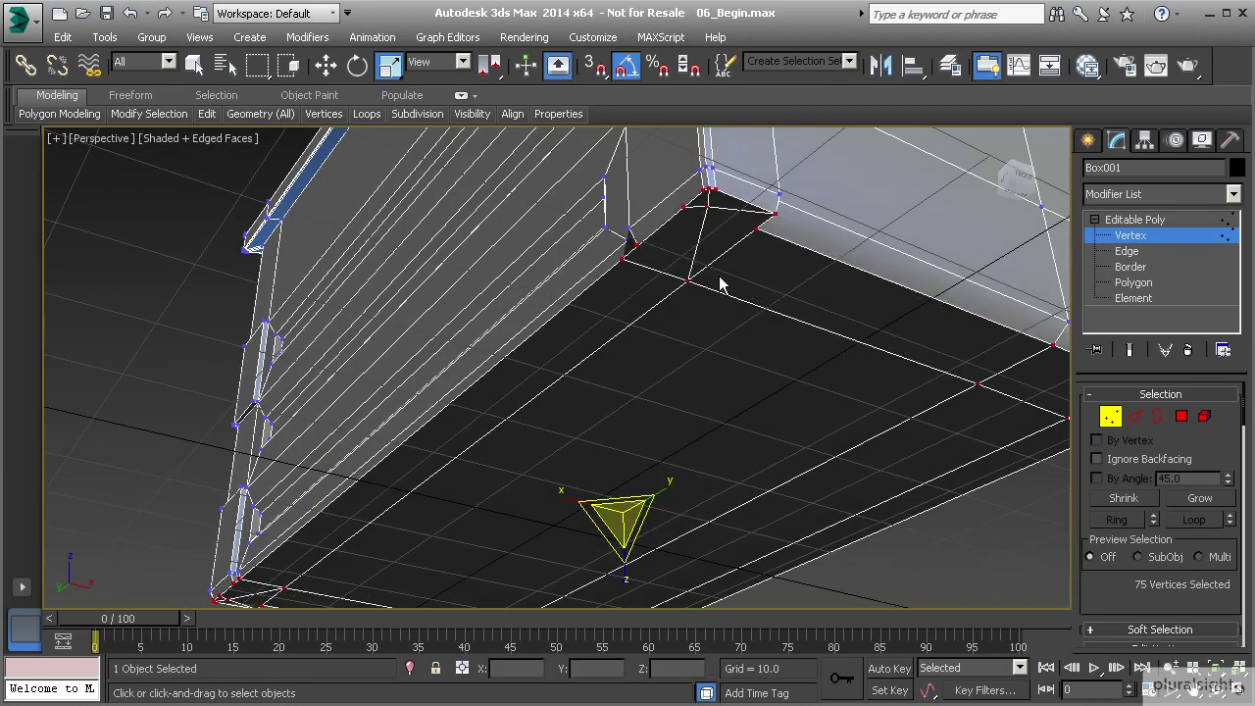
key(ctrl+z)
Set the constraint to None and scale the bottom vertices slightly inward along Y and X to taper the bottom edge.
scroll(1127, 603, down, 5)
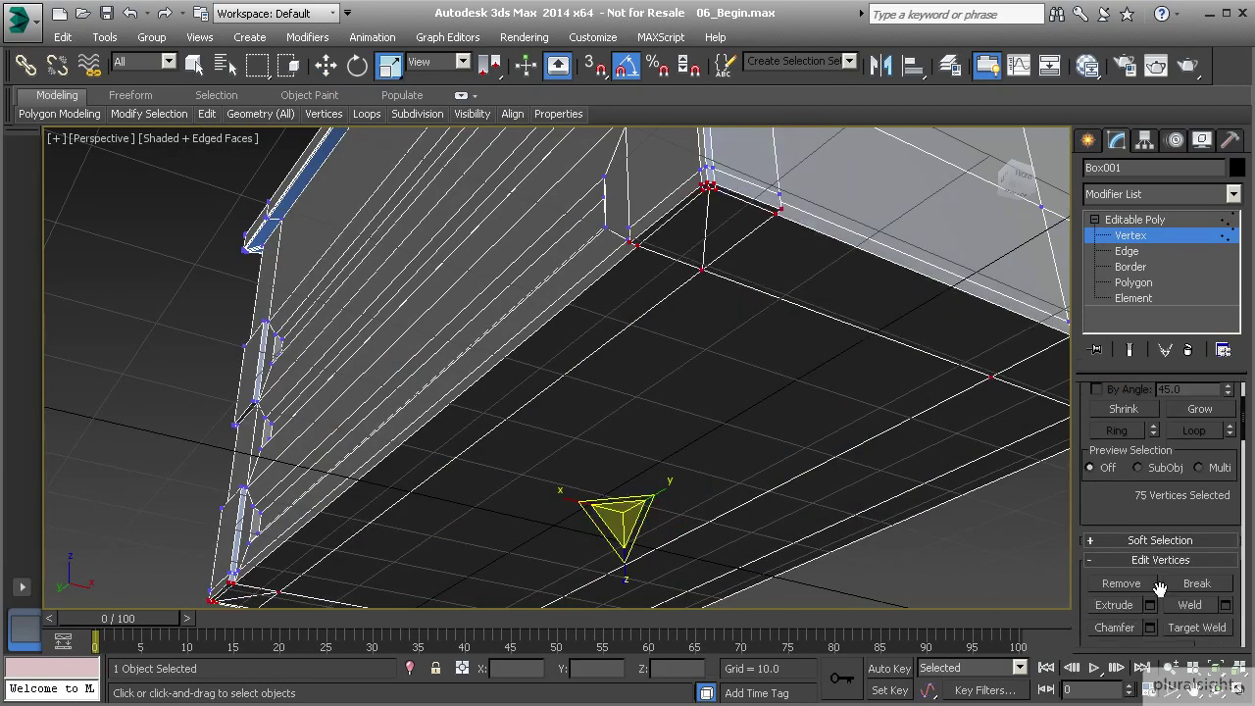
scroll(1175, 574, down, 1)
scroll(1174, 575, down, 5)
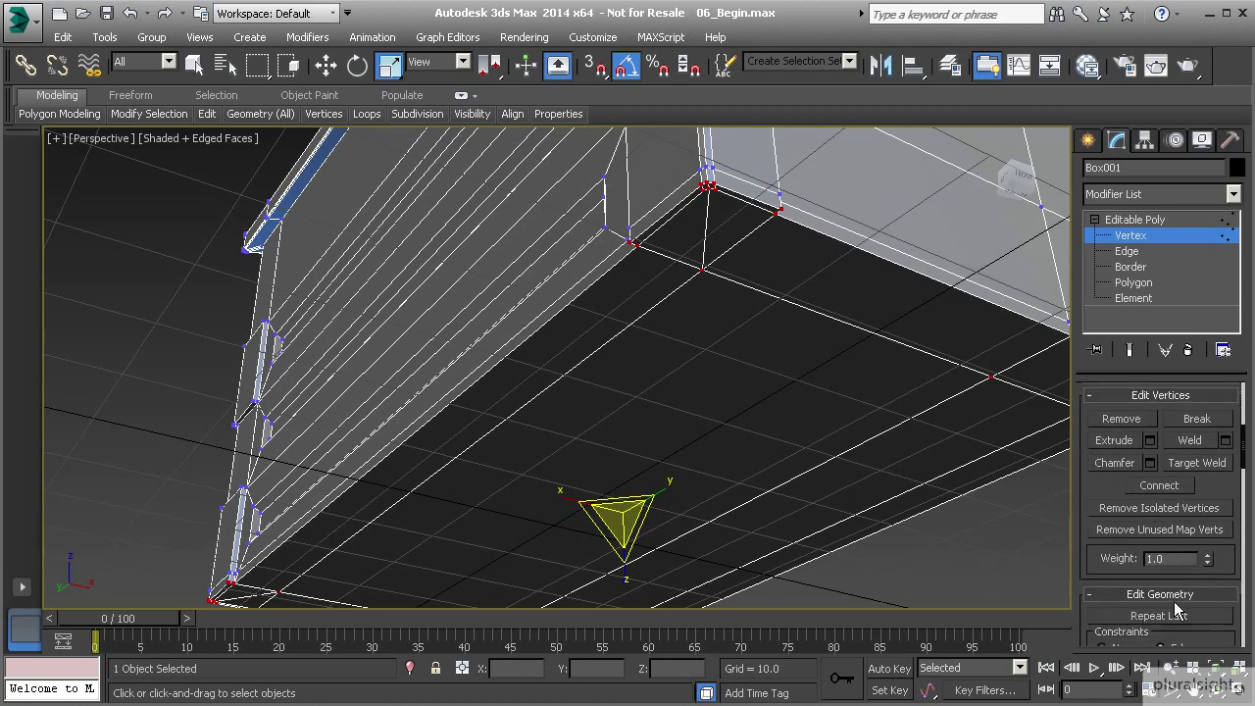
drag(622, 516, 627, 502)
alt+middle_drag(639, 457, 651, 430)
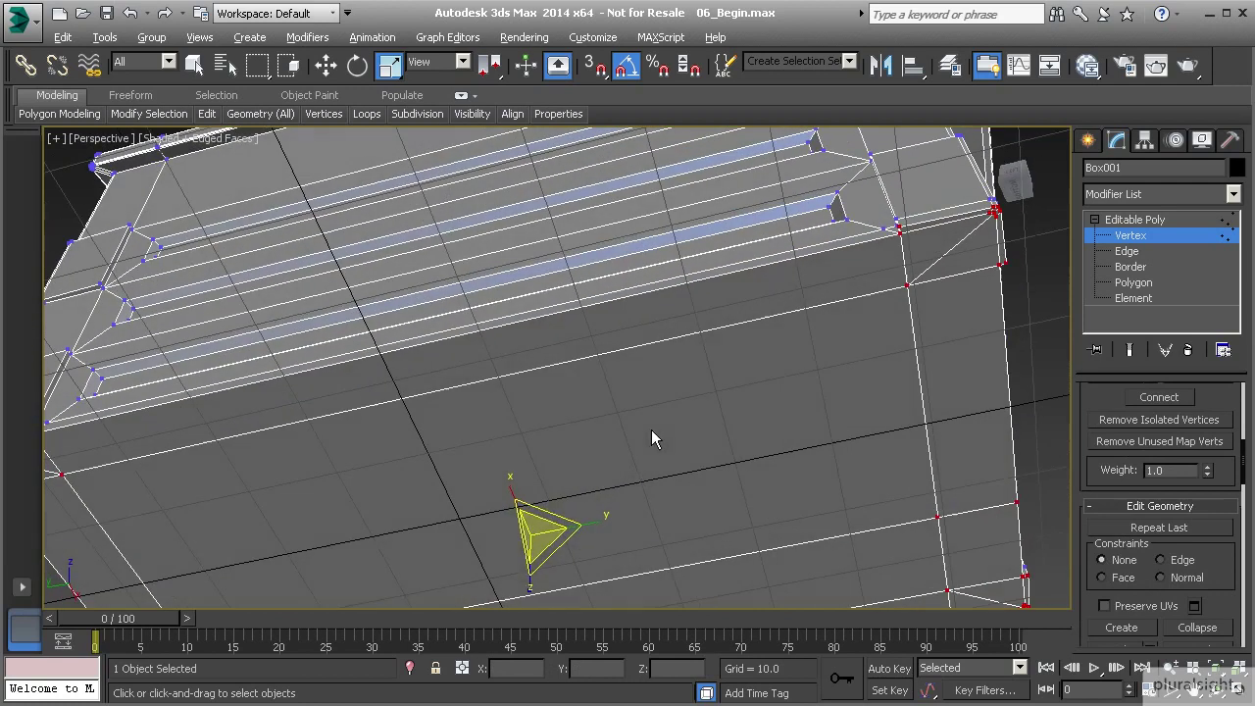
drag(601, 518, 602, 517)
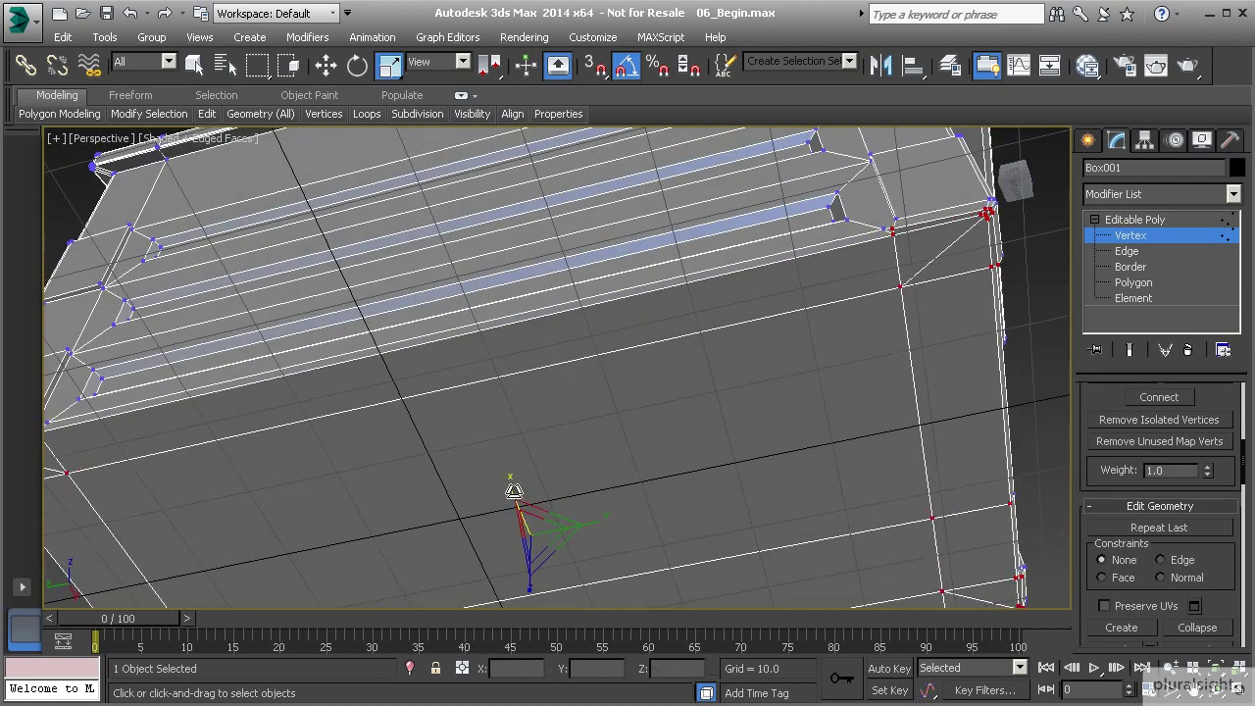
drag(512, 487, 514, 484)
alt+middle_drag(535, 481, 582, 498)
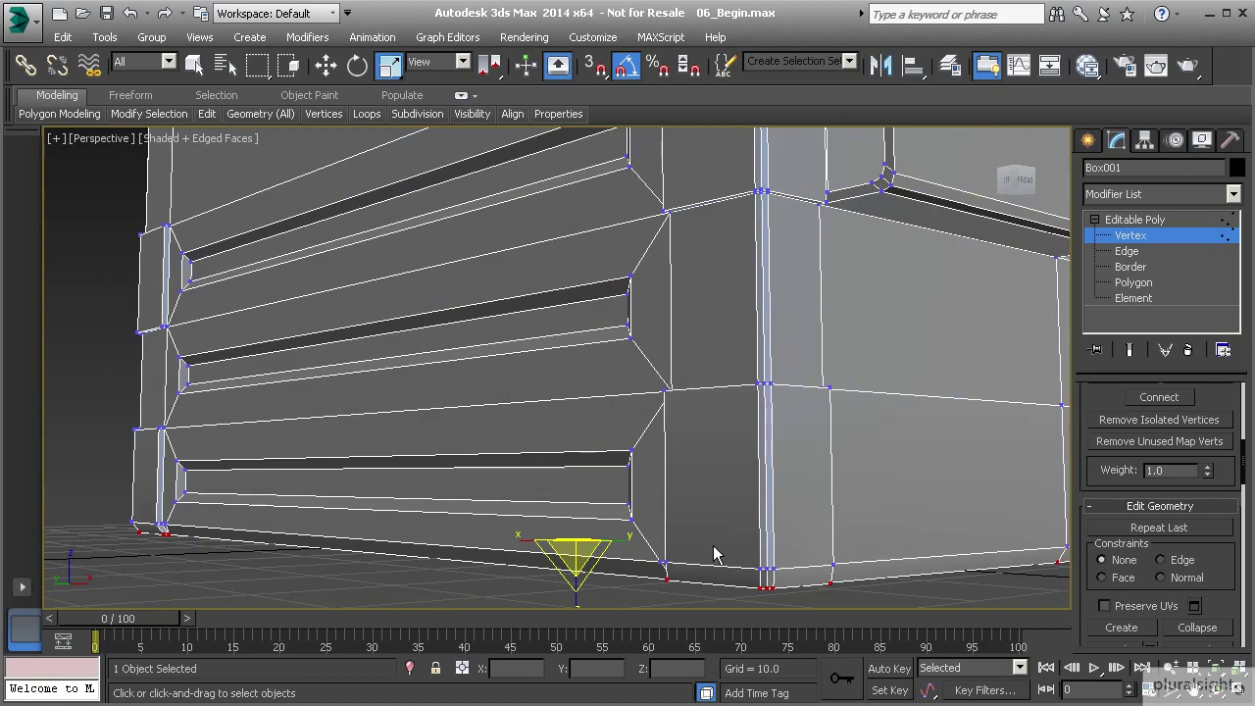
click(1133, 236)
alt+middle_drag(650, 475, 592, 417)
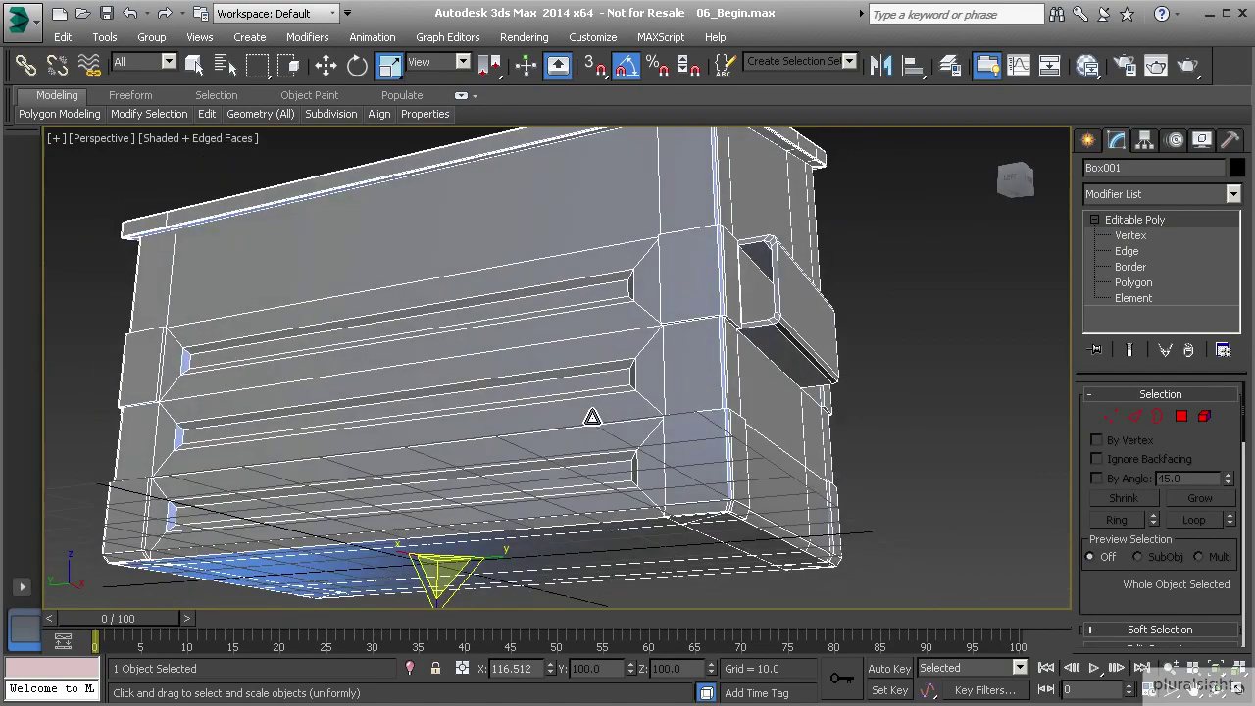
Cut an edge from the vertex on the lowest rib's diagonal to the loop vertex on the adjoining corner panel.
alt+middle_drag(722, 513, 670, 424)
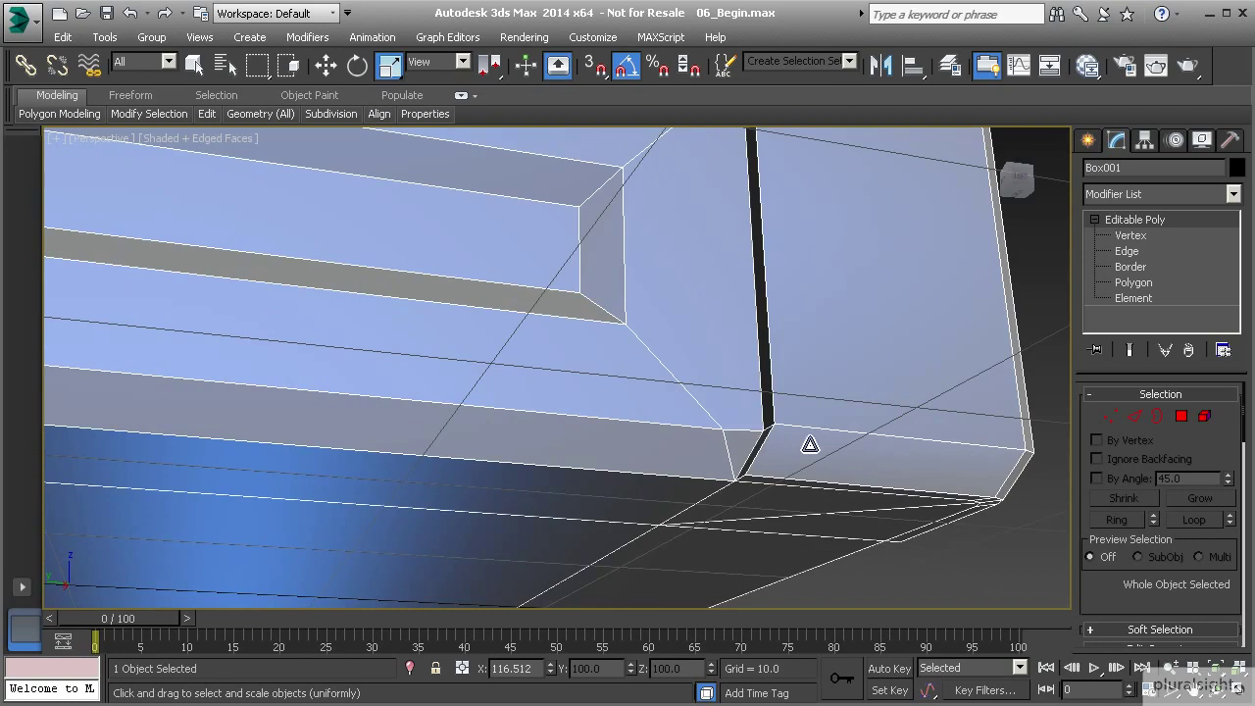
key(1)
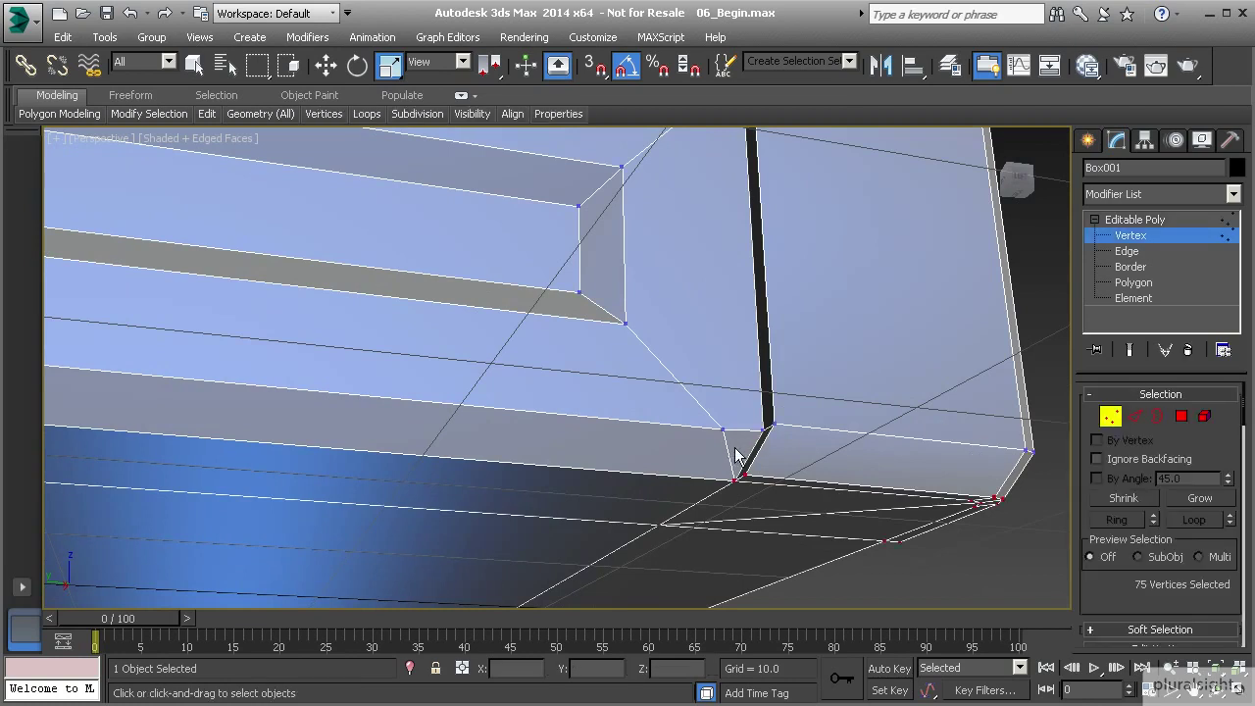
right_click(726, 438)
click(704, 649)
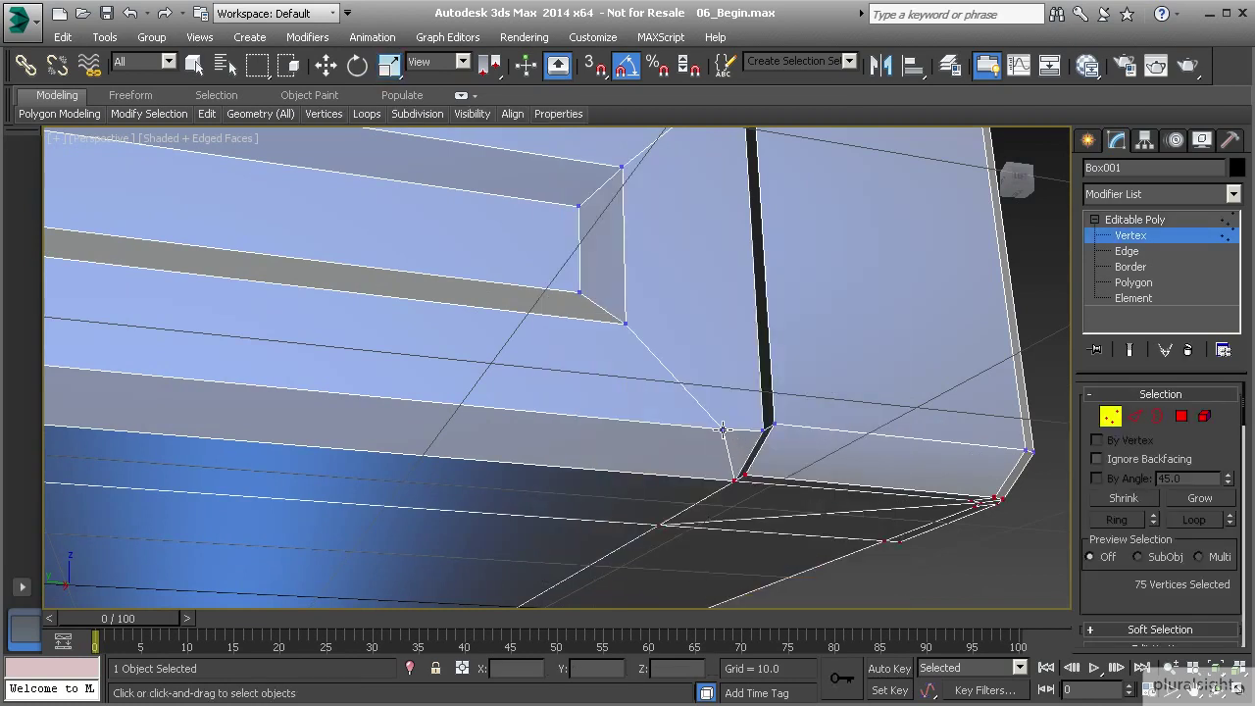
click(760, 429)
Cut the same short connecting edges between diagonal and corner panel at the other bottom ends of the ribbed sides.
middle_drag(510, 400, 725, 406)
middle_drag(362, 397, 555, 401)
scroll(487, 432, down, 3)
middle_drag(487, 431, 282, 491)
alt+middle_drag(607, 479, 513, 448)
scroll(459, 441, up, 4)
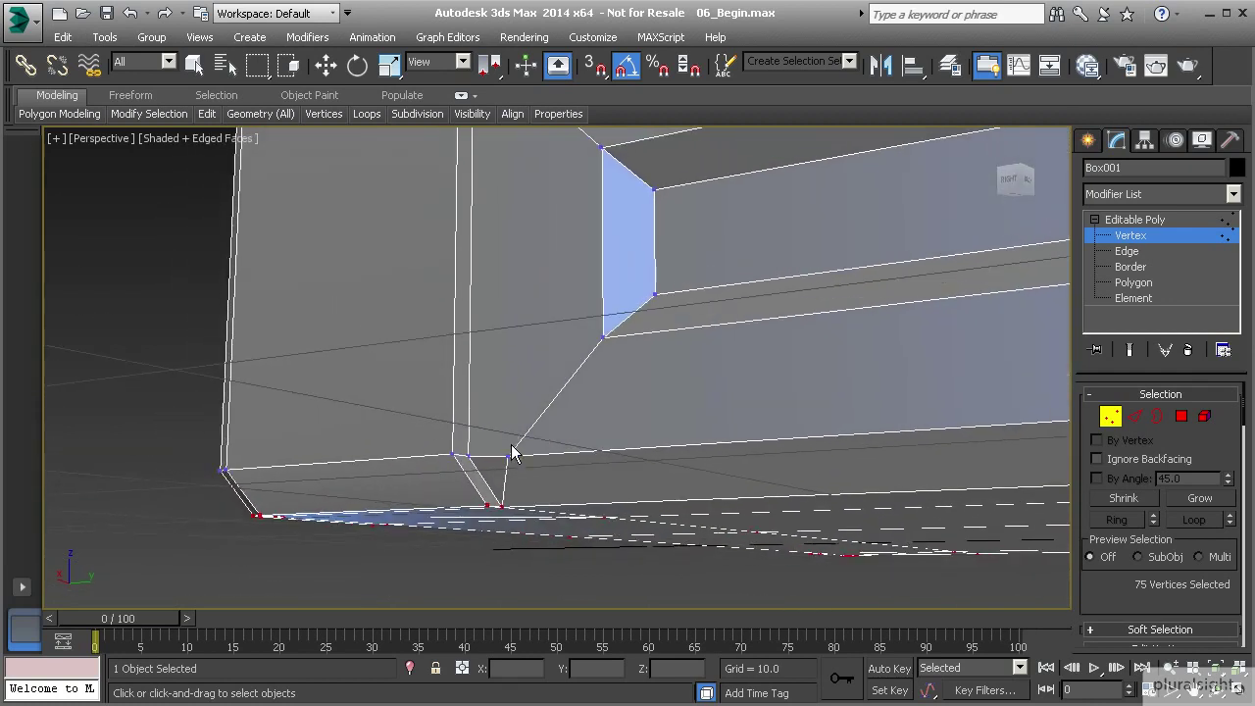
middle_drag(669, 411, 638, 461)
scroll(521, 445, down, 3)
mouse_move(637, 461)
middle_down()
mouse_move(386, 465)
mouse_move(656, 471)
middle_up()
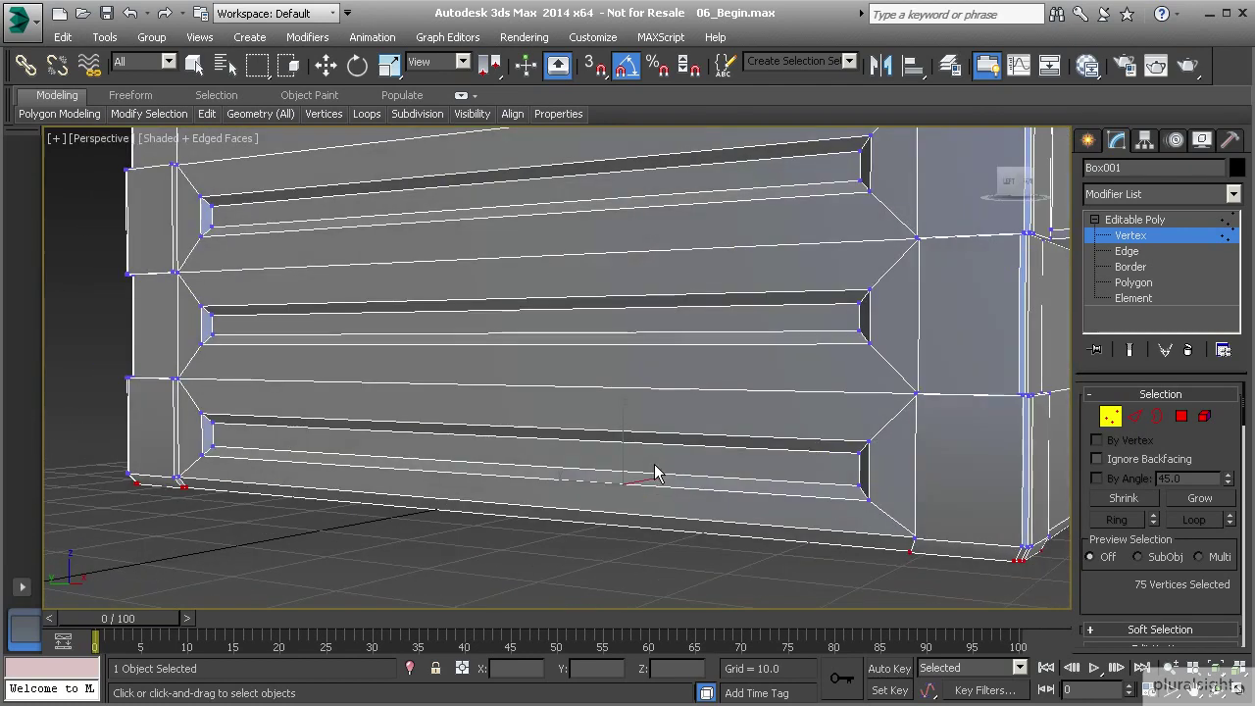
click(1110, 420)
Examine the dumpster's tapered bottom edge, overall edge flow and the corners of its upper rim.
alt+middle_drag(964, 421, 797, 437)
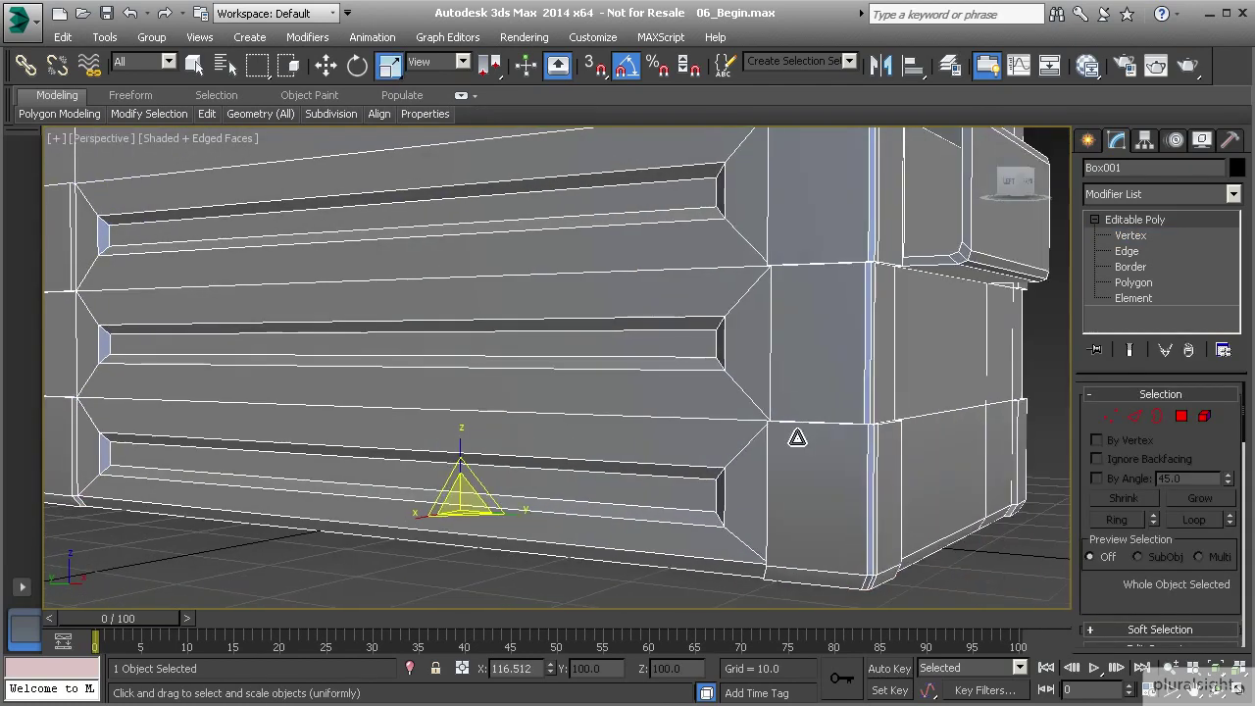
scroll(798, 437, down, 3)
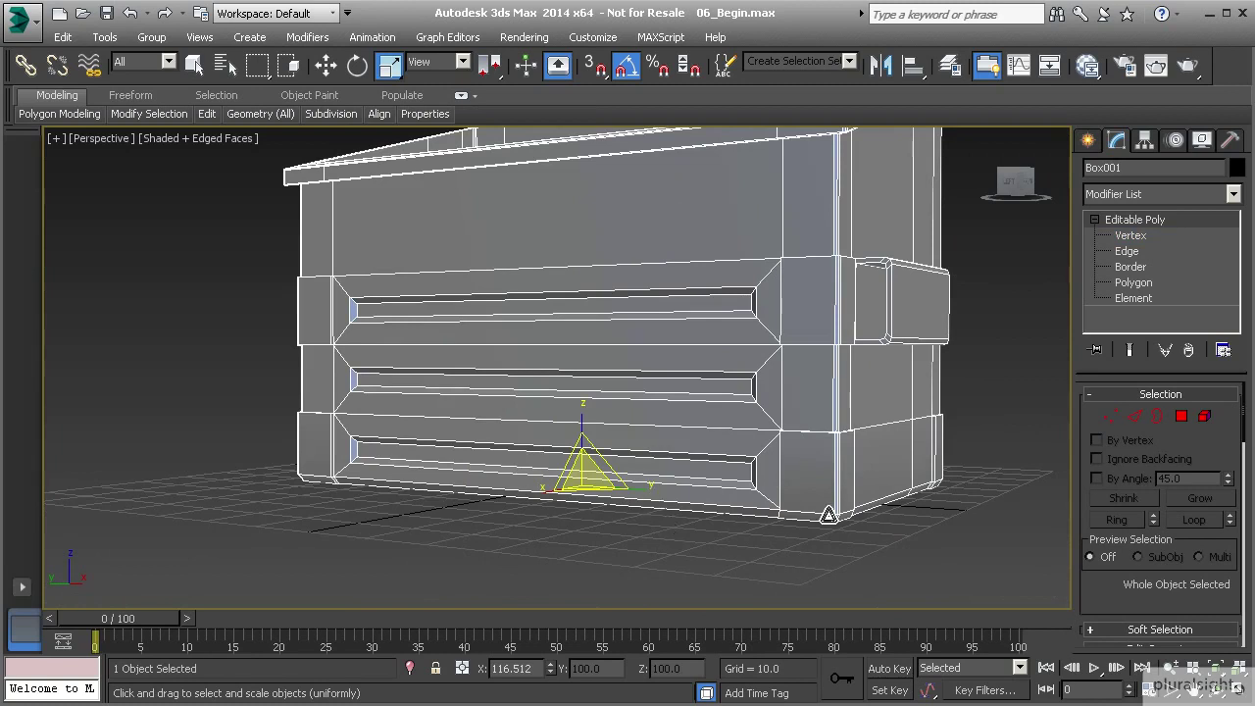
alt+middle_drag(810, 494, 956, 435)
alt+middle_drag(859, 395, 766, 385)
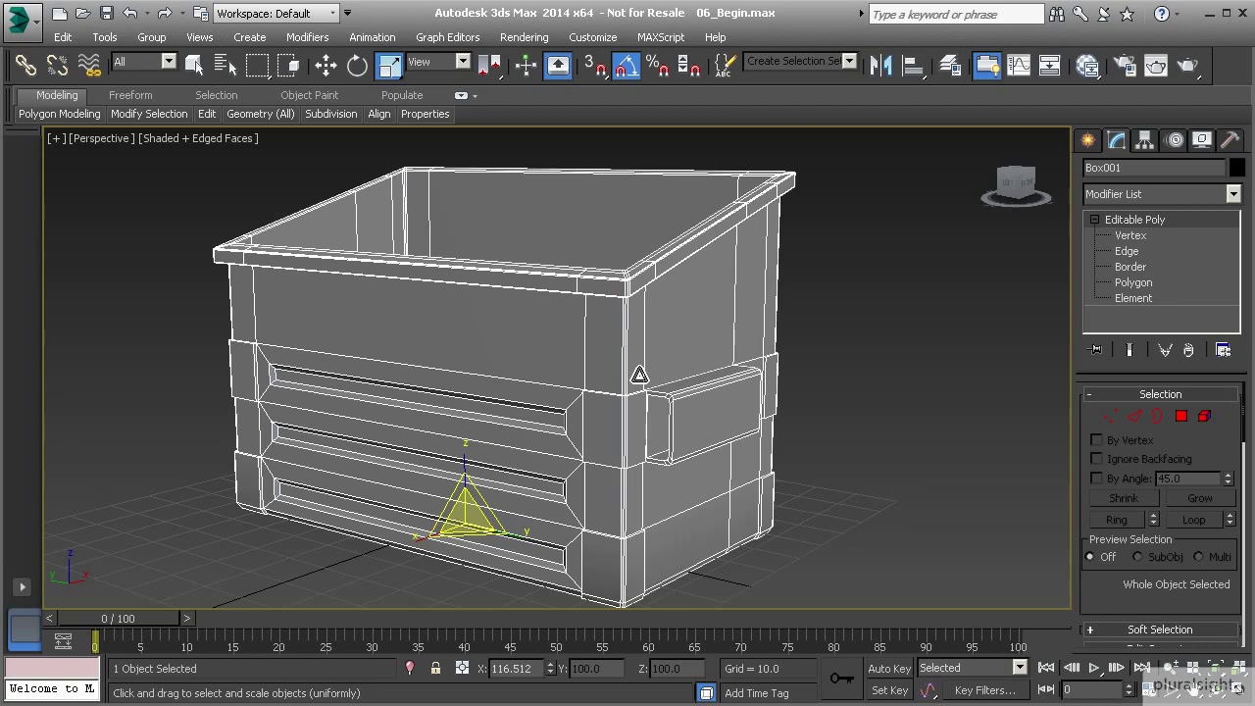
middle_drag(665, 325, 636, 381)
alt+middle_drag(713, 352, 690, 364)
scroll(596, 425, up, 5)
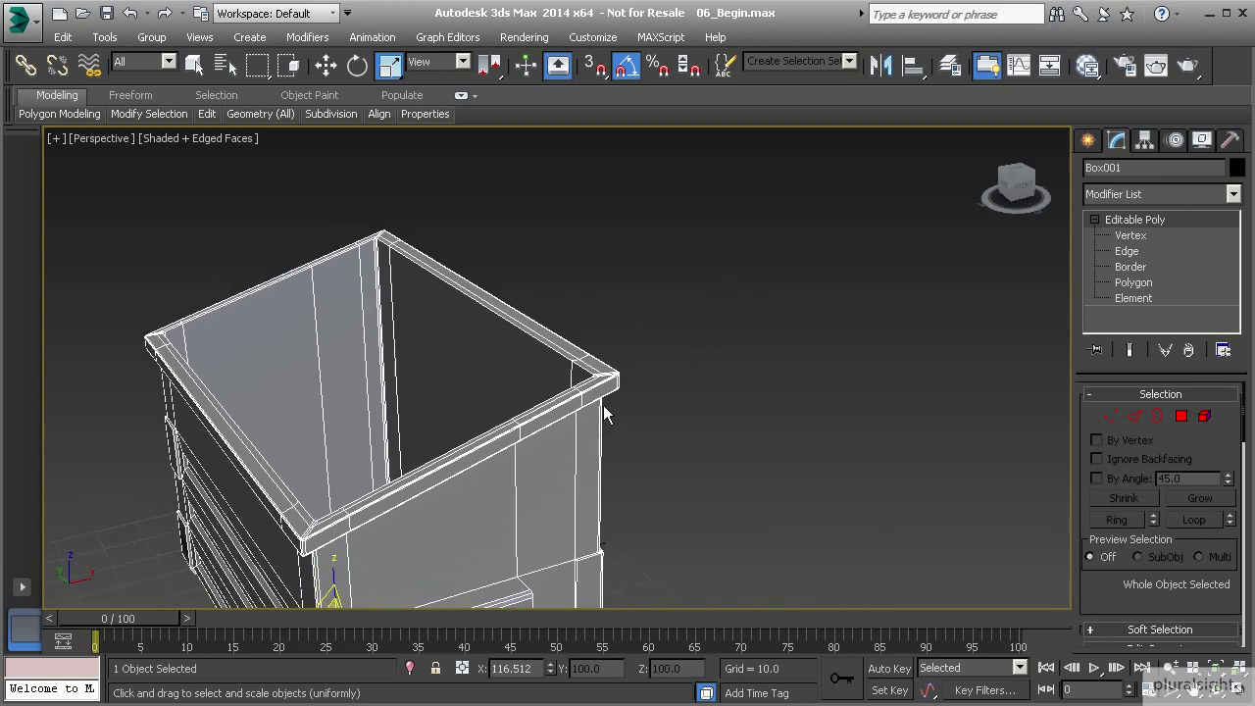
alt+middle_drag(601, 382, 673, 324)
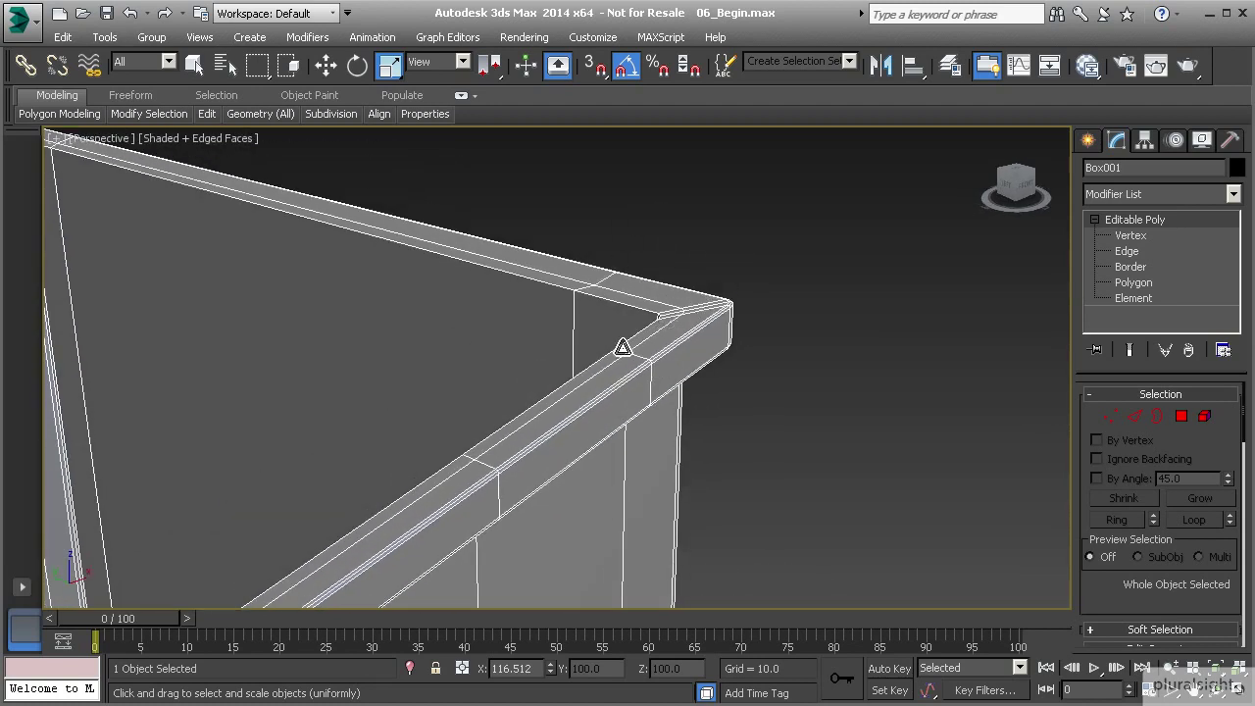
middle_drag(650, 292, 761, 363)
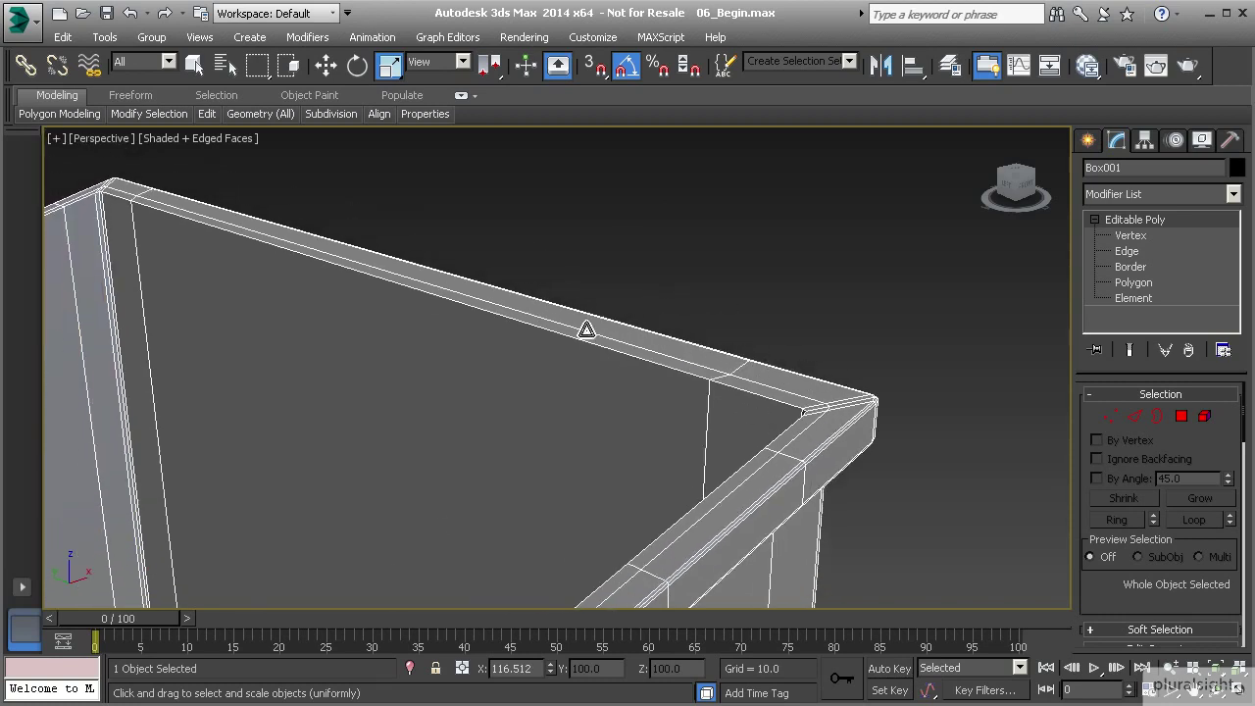